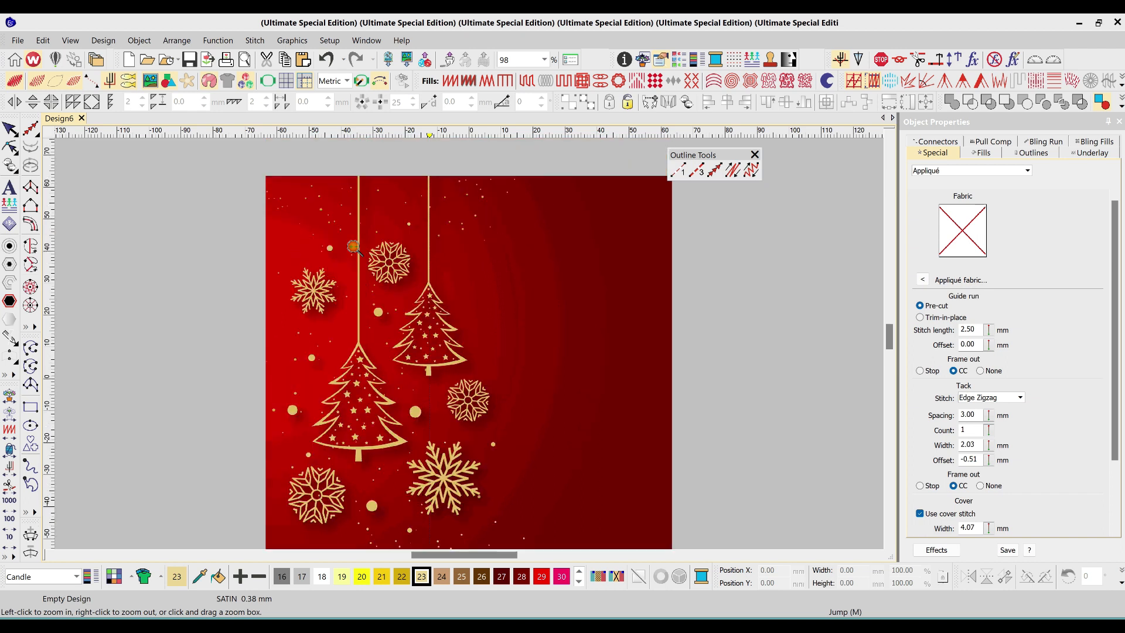
Digitize the larger tree's hanging string as a straight 1.20 mm wide Column C satin, ending at the tree's tip
left_click(401, 320)
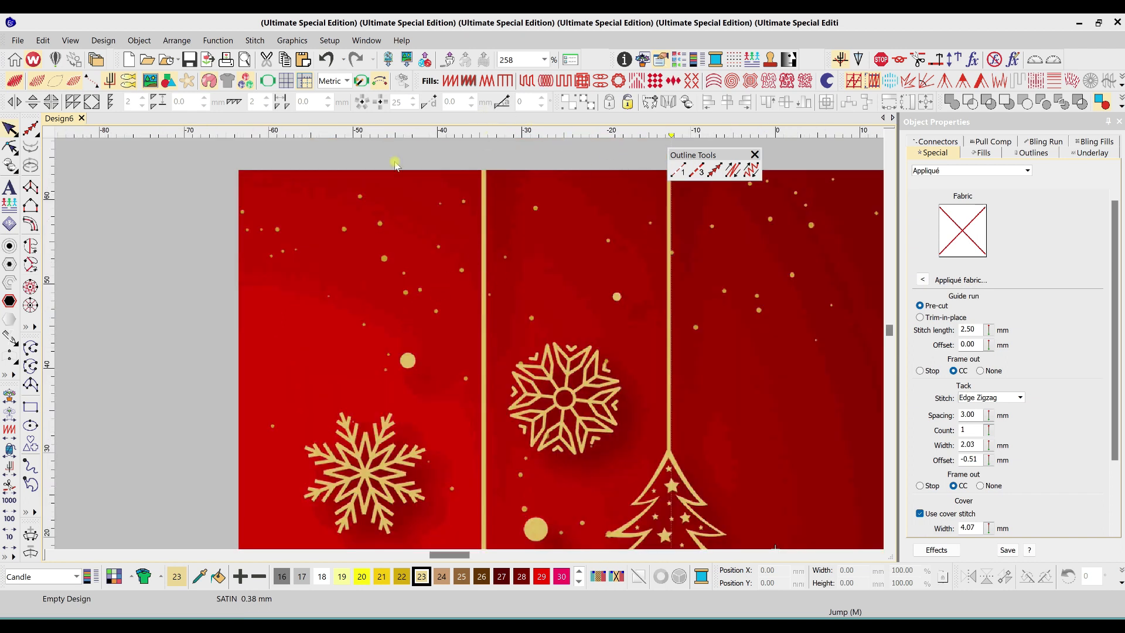
left_click(30, 223)
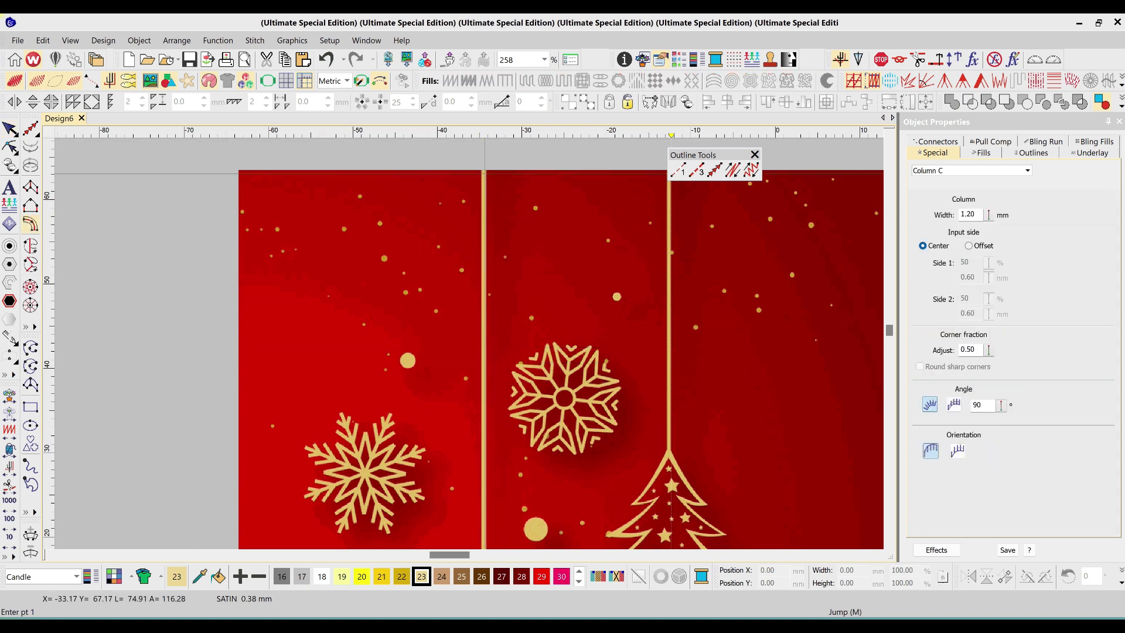
left_click(484, 170)
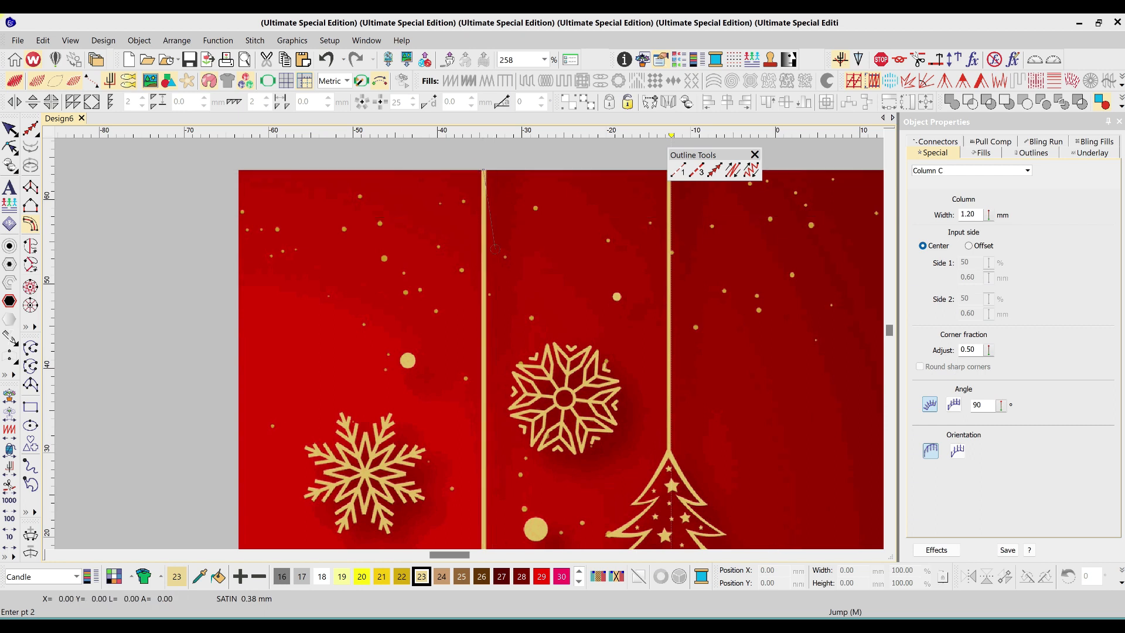
scroll(486, 235, "down", 5)
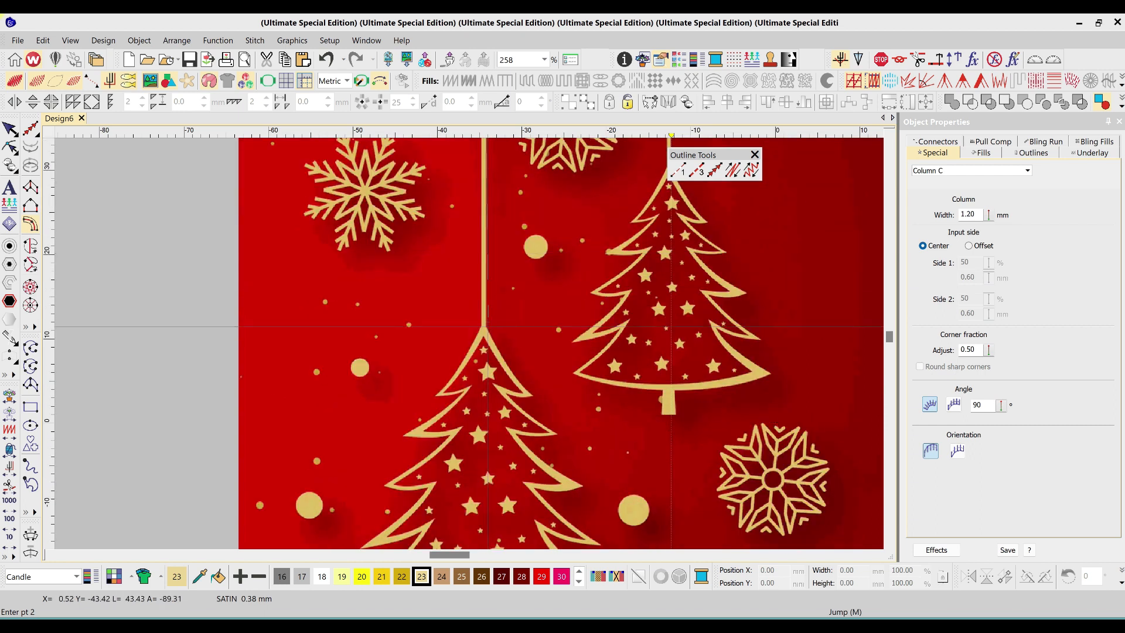
left_click(484, 329, "ctrl")
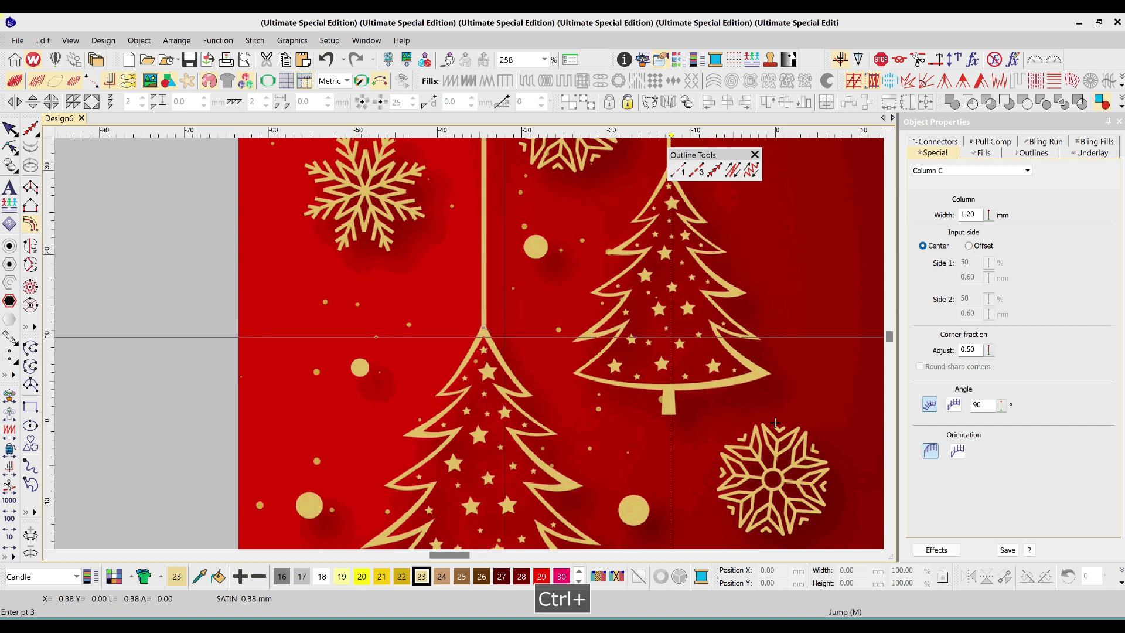
key("space")
Trace the larger tree's outline with Column C from its tip along the right-hand branches to the lower right corner
left_click(484, 327)
left_click(520, 386)
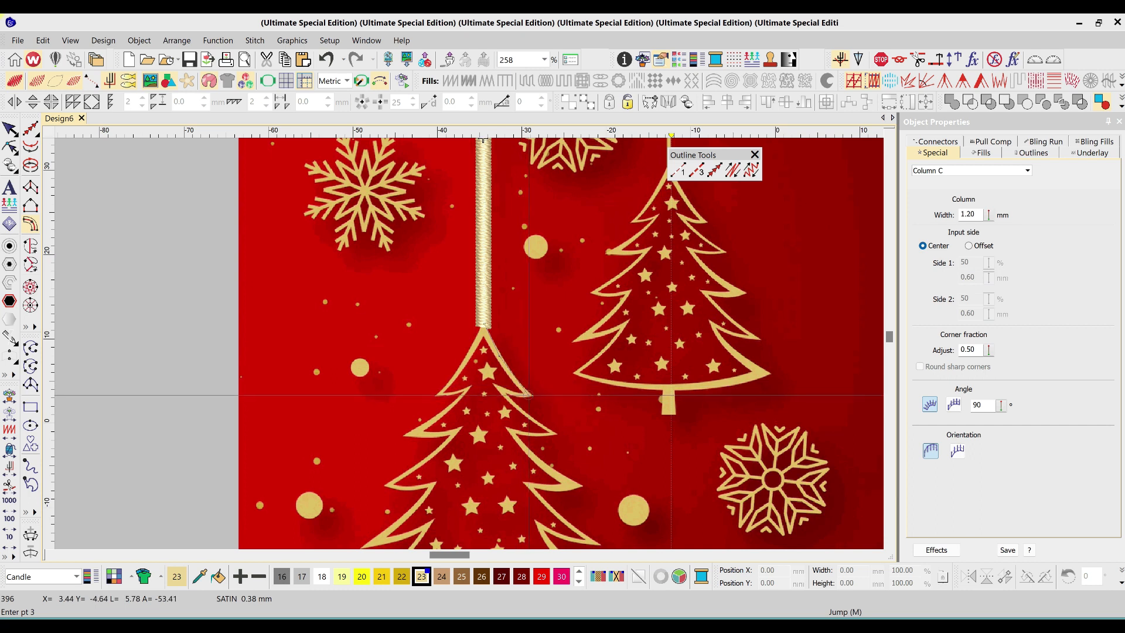
left_click(528, 394)
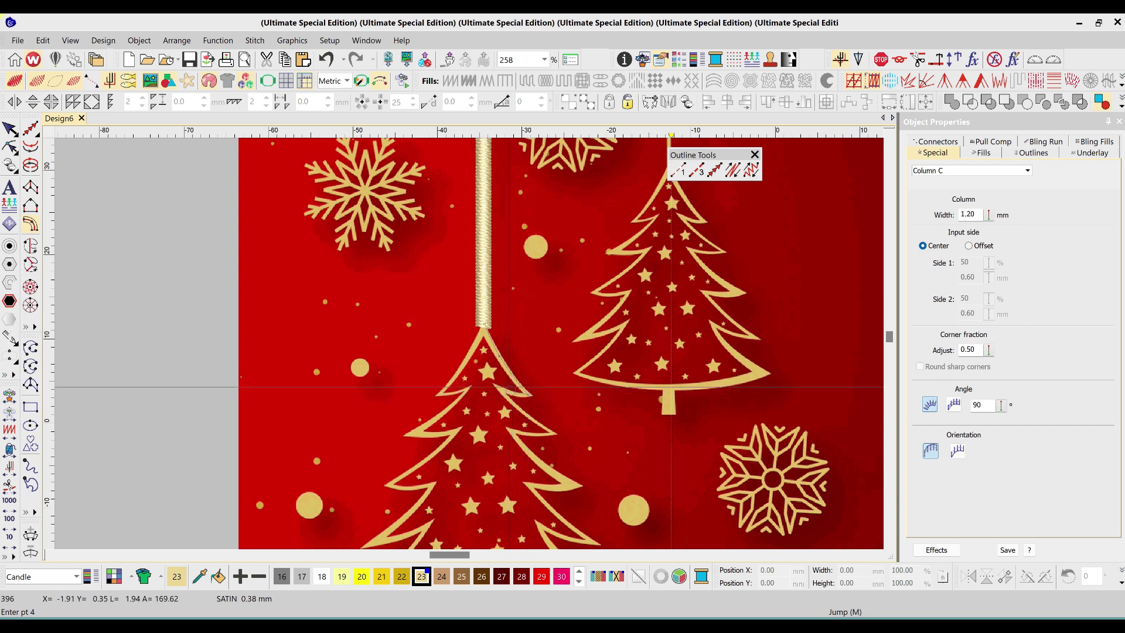
key("b")
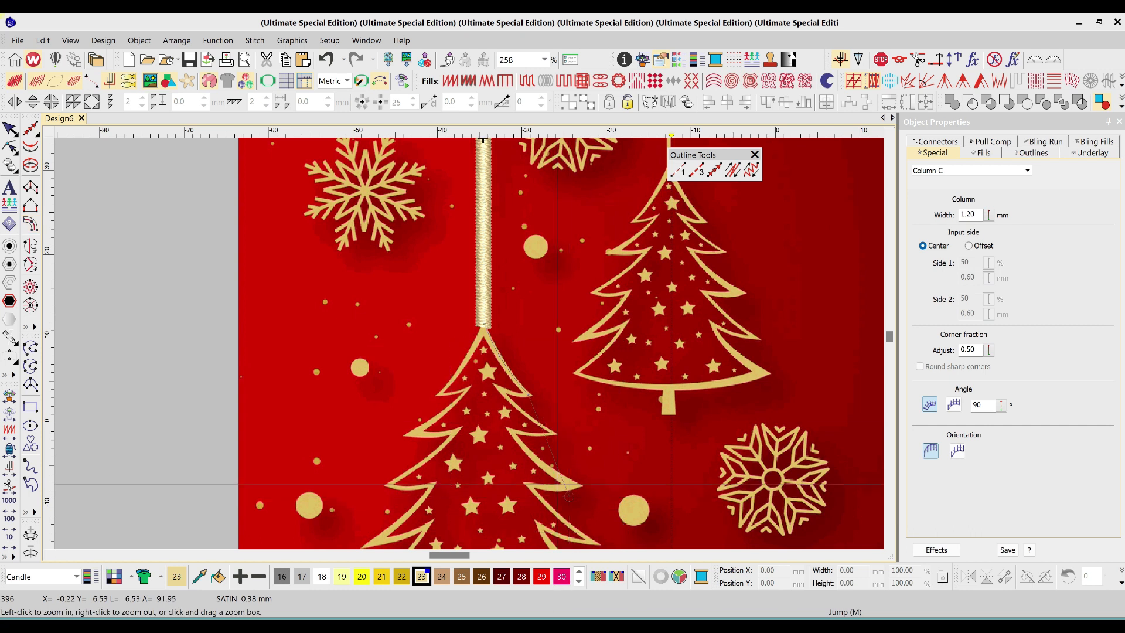
left_click(503, 392)
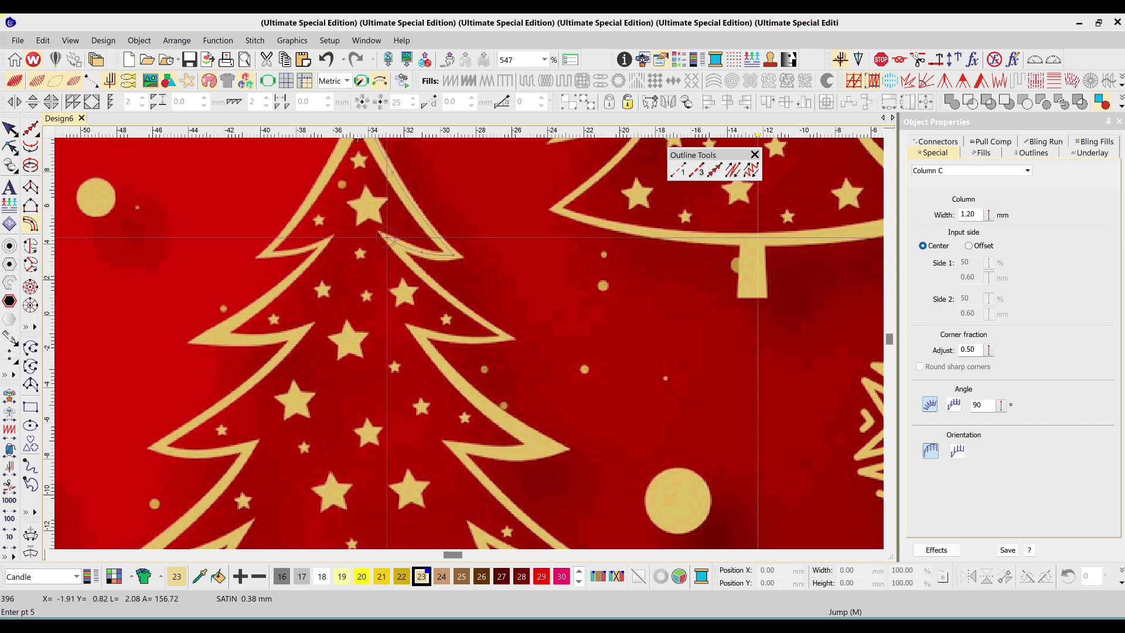
left_click(504, 337)
right_click(473, 339)
left_click(415, 330)
right_click(474, 395)
left_click(545, 449)
right_click(507, 452)
left_click(456, 445)
right_click(523, 518)
right_click(501, 460)
left_click(454, 436)
right_click(510, 514)
left_click(576, 428)
Continue the Column C outline along the larger tree's curved base and left-hand branches to the tip, generating it 1.20 mm wide
right_click(350, 466)
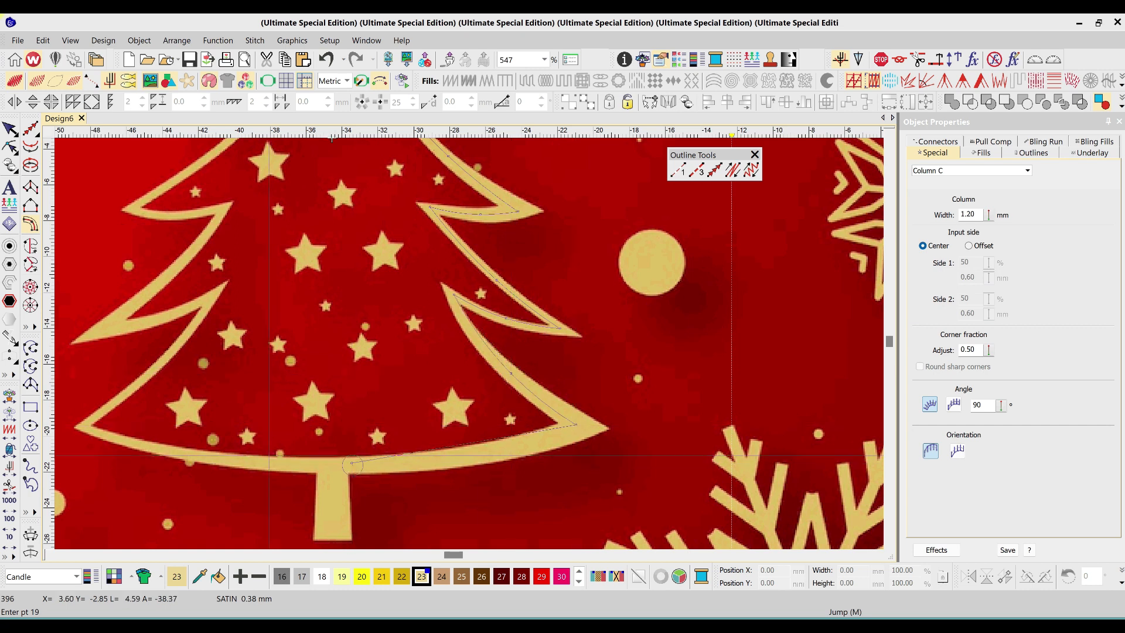
left_click(86, 428)
right_click(352, 324)
left_click(414, 248)
right_click(363, 268)
left_click(297, 286)
right_click(383, 213)
left_click(454, 252)
right_click(416, 258)
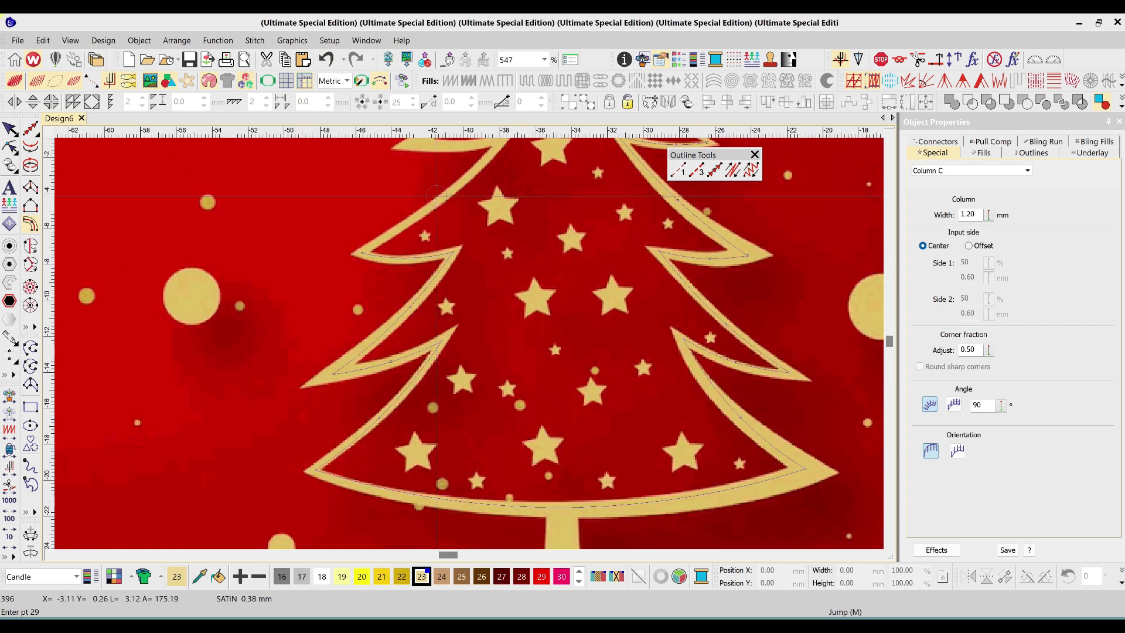
left_click(362, 254)
right_click(453, 189)
left_click(502, 314)
right_click(458, 318)
left_click(409, 315)
right_click(479, 274)
left_click(528, 222)
right_click(496, 232)
left_click(469, 234)
right_click(534, 290)
key("space")
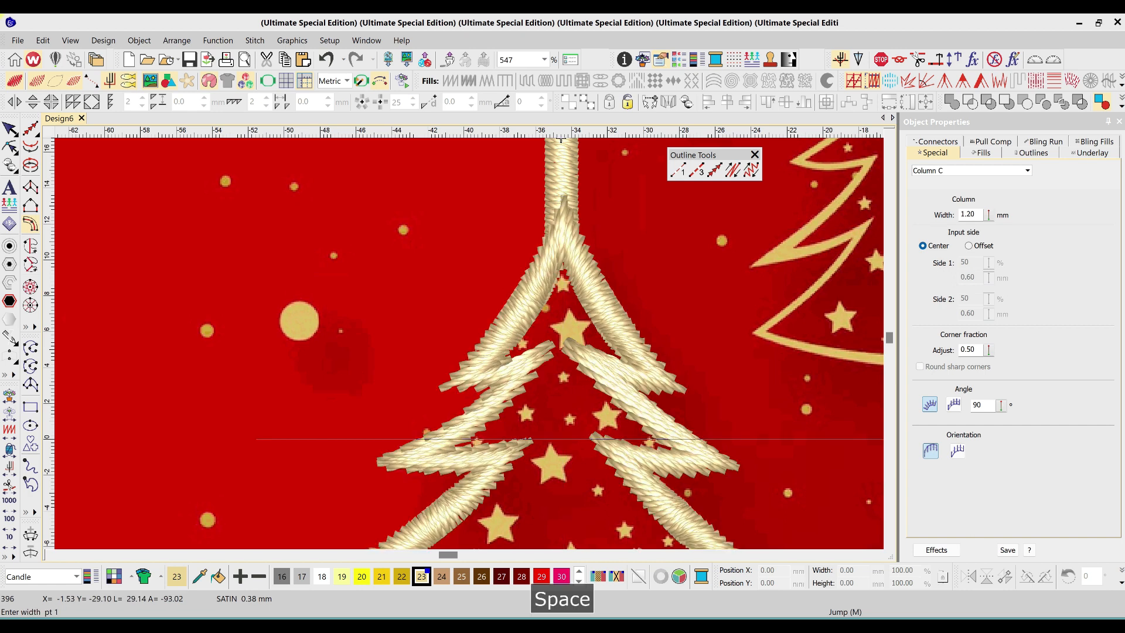
Digitize the larger tree's trunk as a vertical Column C satin about 4.4 mm long and 1.20 mm wide, starting inside the base
key("shift+z")
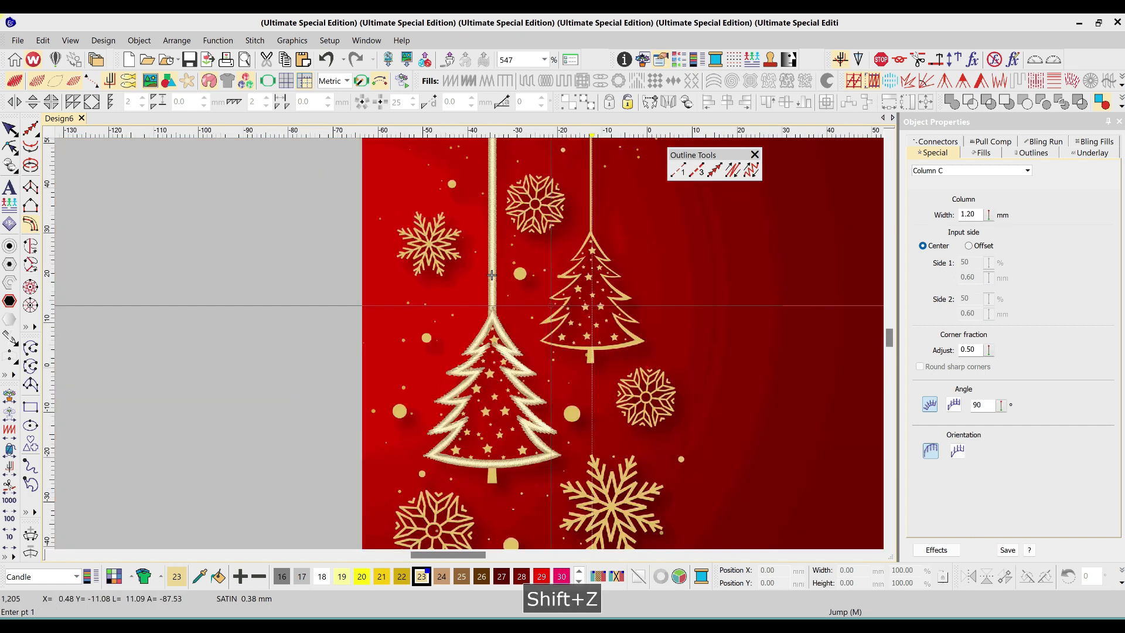
key("b")
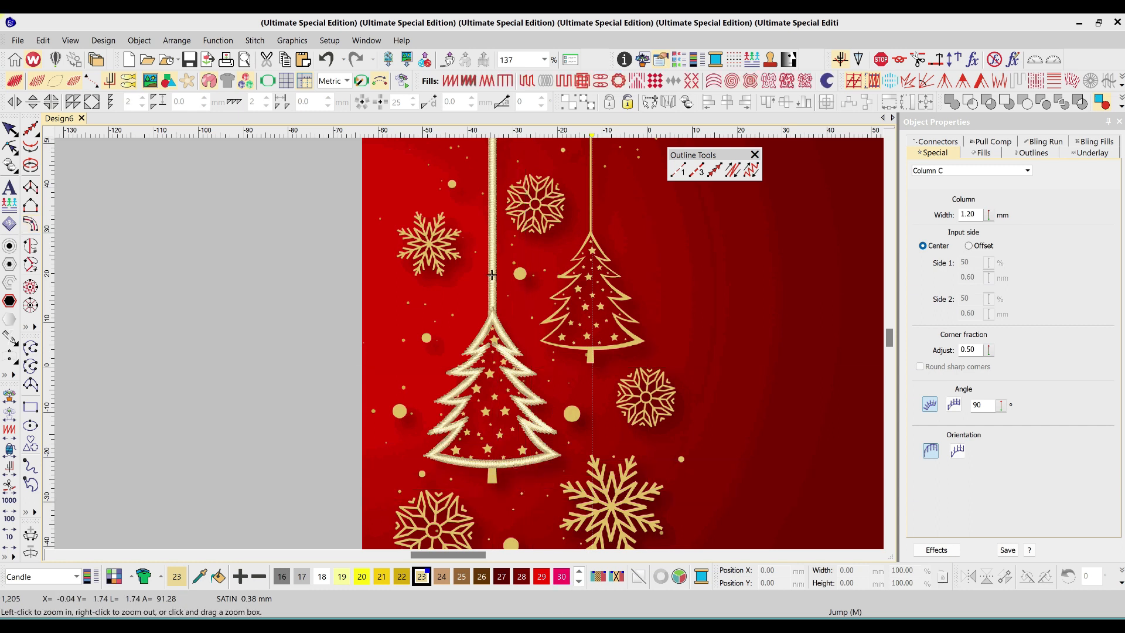
left_click_drag(505, 435, 468, 500)
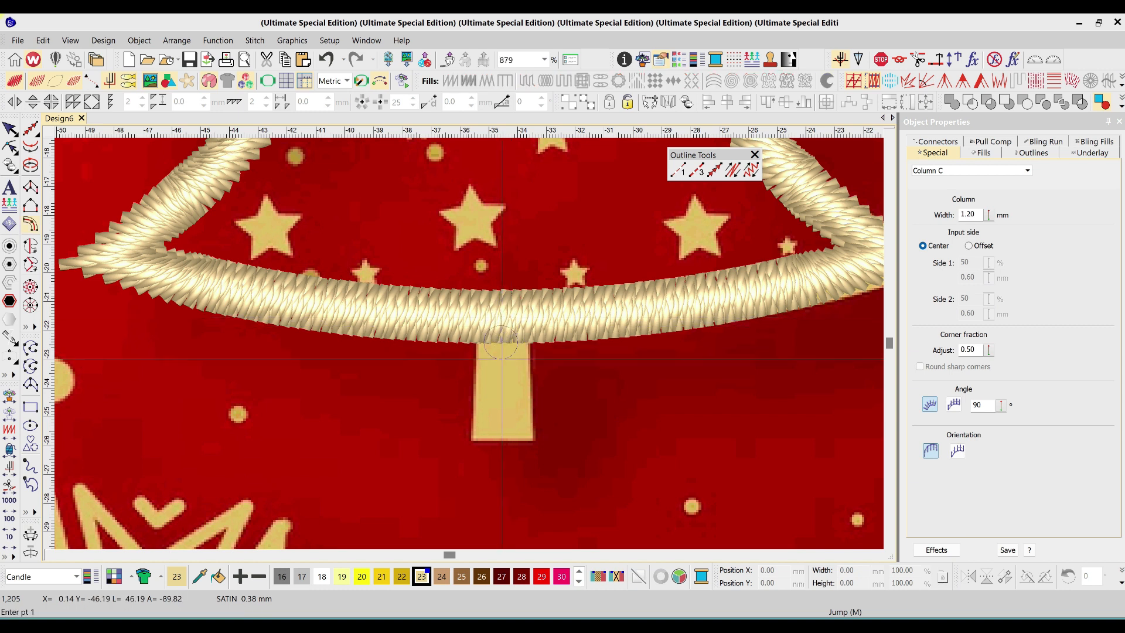
left_click(508, 442, "ctrl")
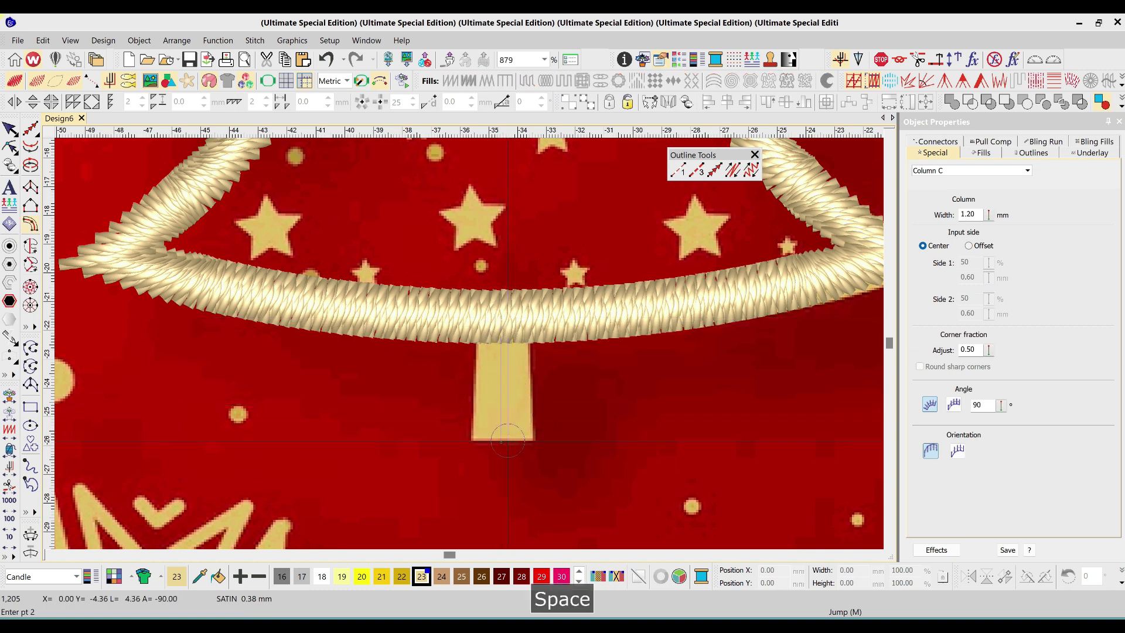
Break the trunk satin apart and reshape its lower corners outward so the trunk flares toward its foot
key("o")
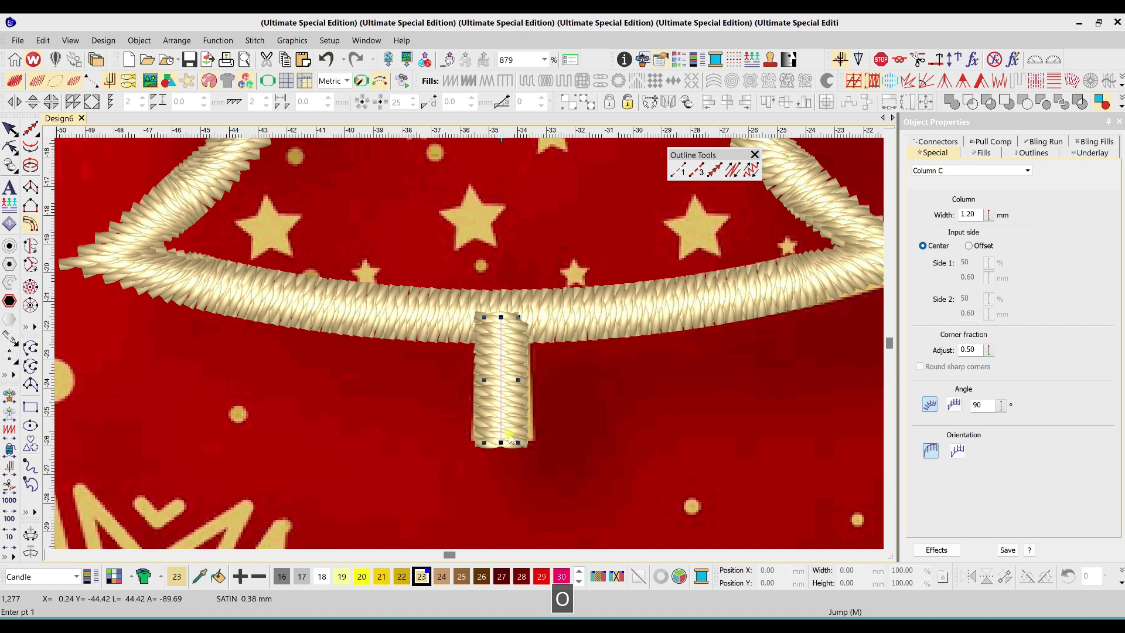
key("ctrl+k")
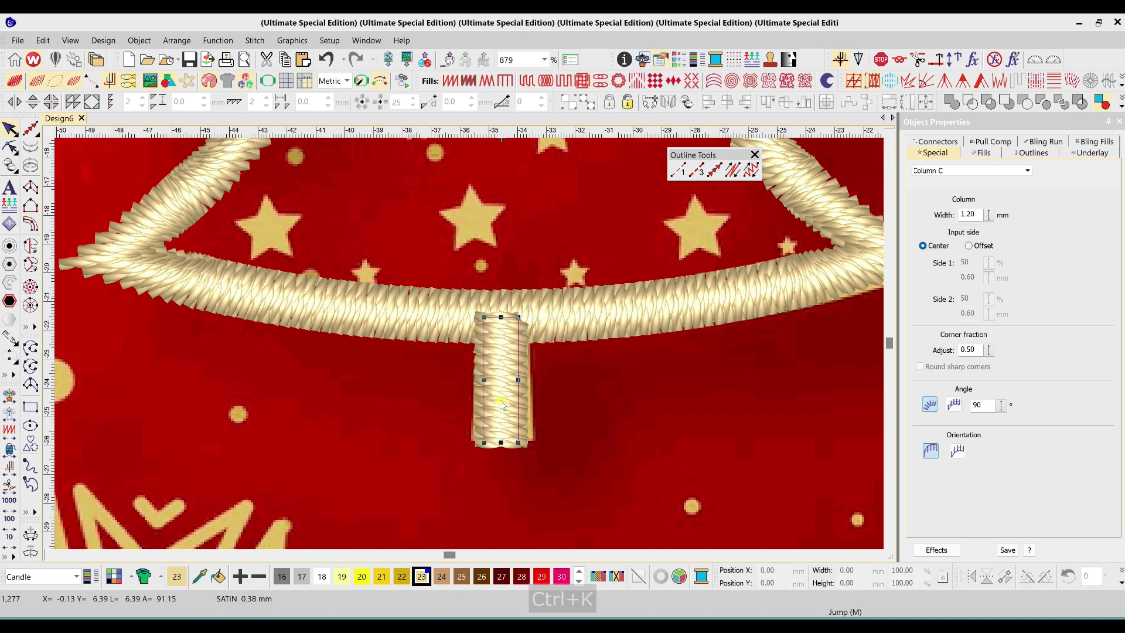
key("h")
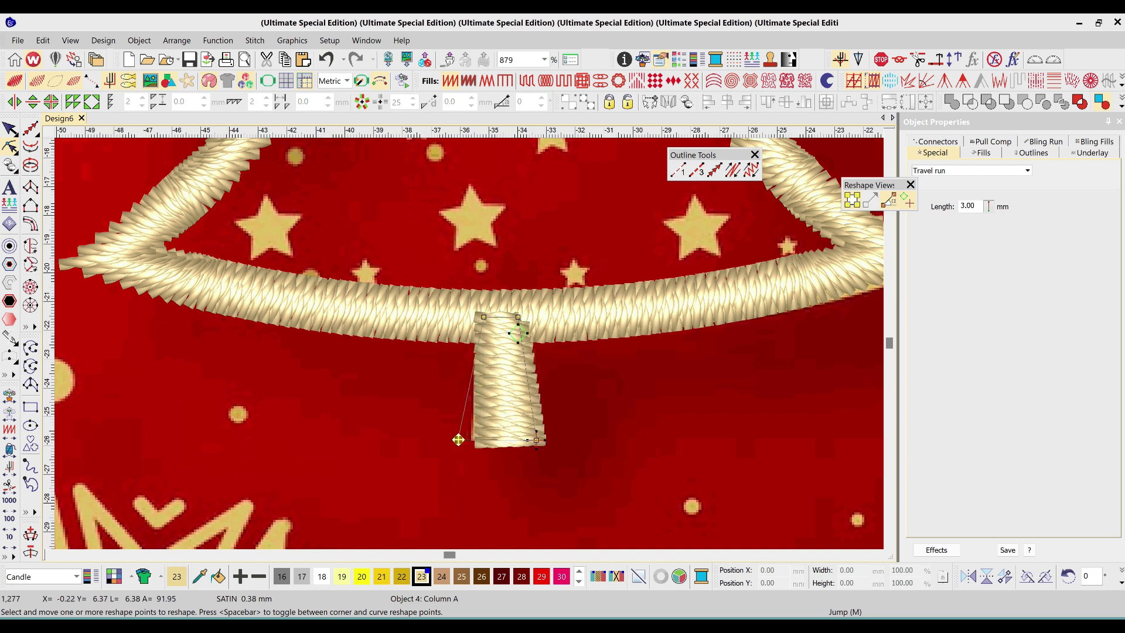
left_click_drag(458, 440, 457, 439)
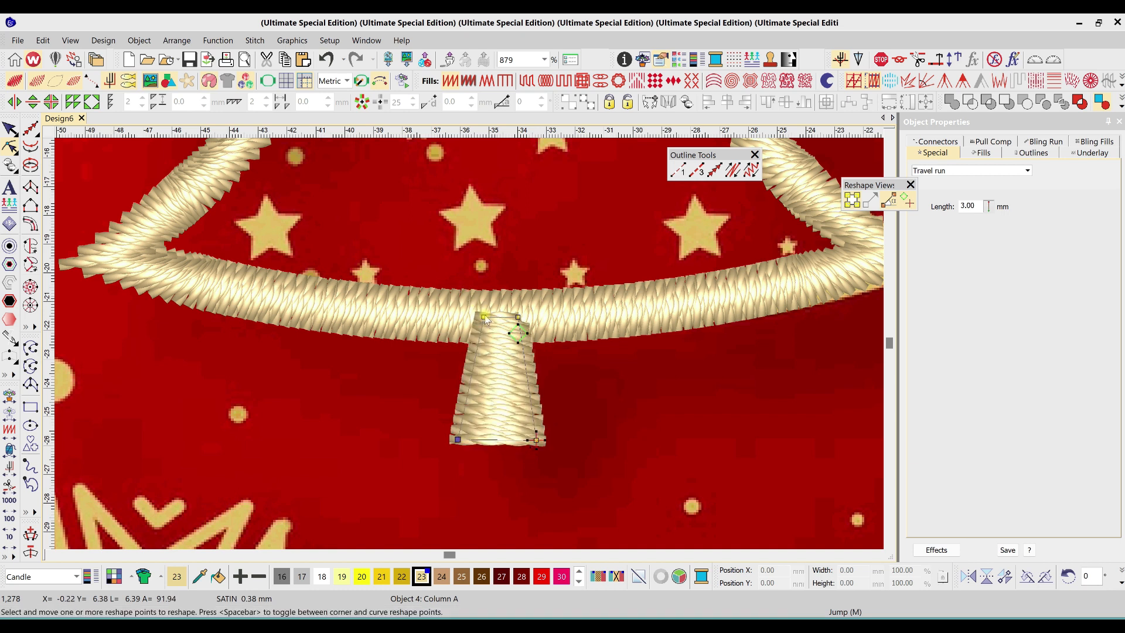
key("shift+z")
key("shift+z")
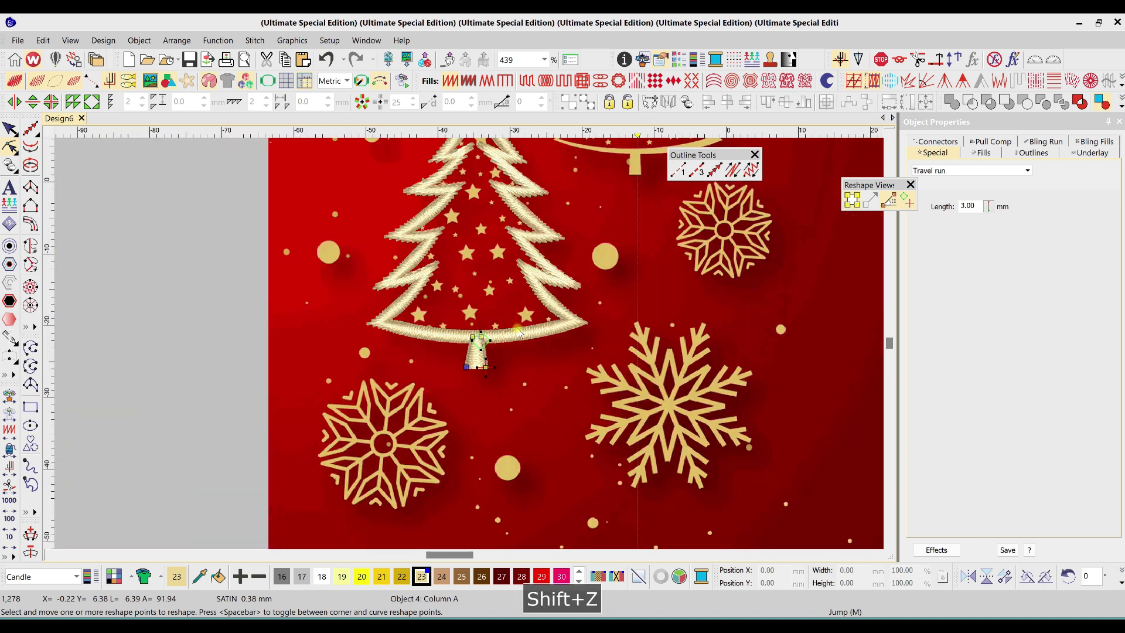
key("Escape")
Digitize the left star of the middle pair inside the larger tree as a Column A satin, with overlapping point pairs covering all five arms
key("shift+z")
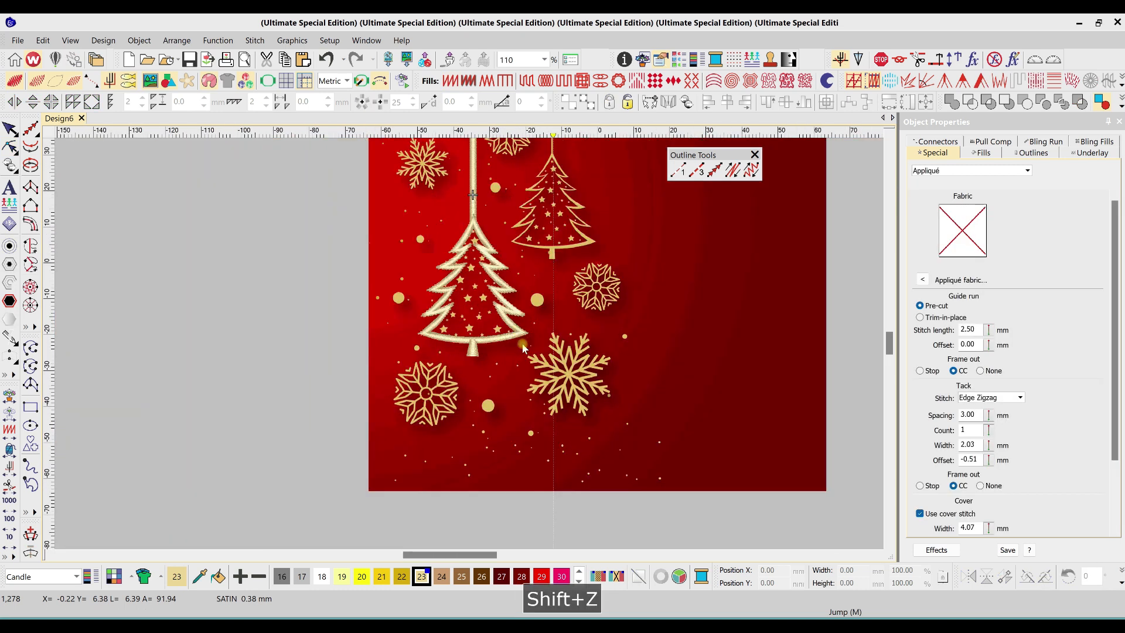
scroll(494, 306, "up", 2)
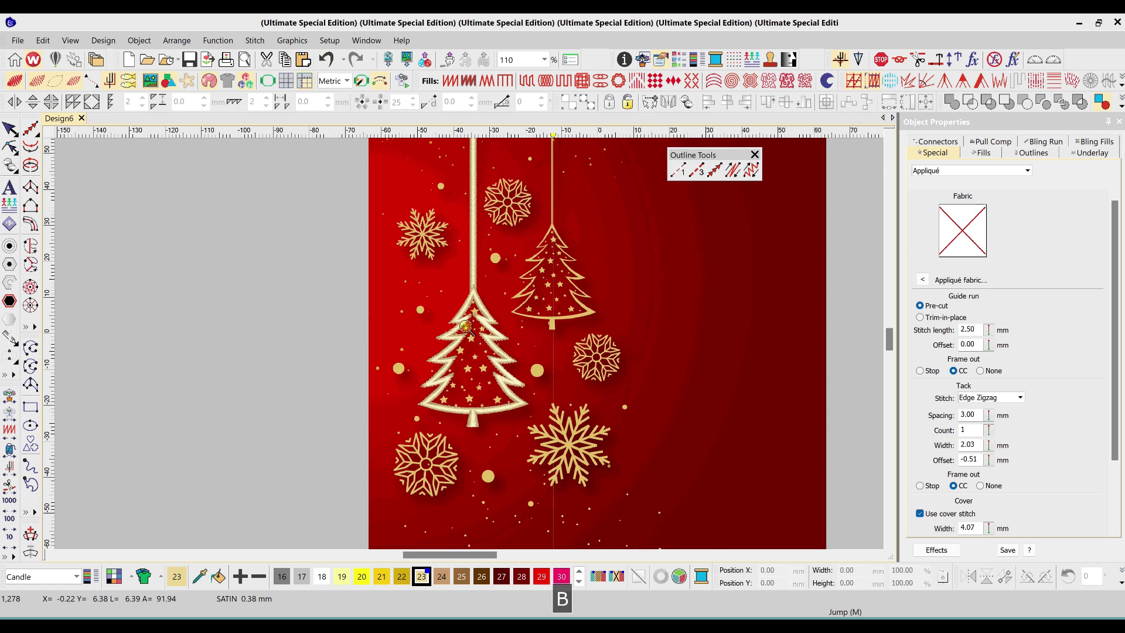
left_click_drag(535, 416, 536, 417)
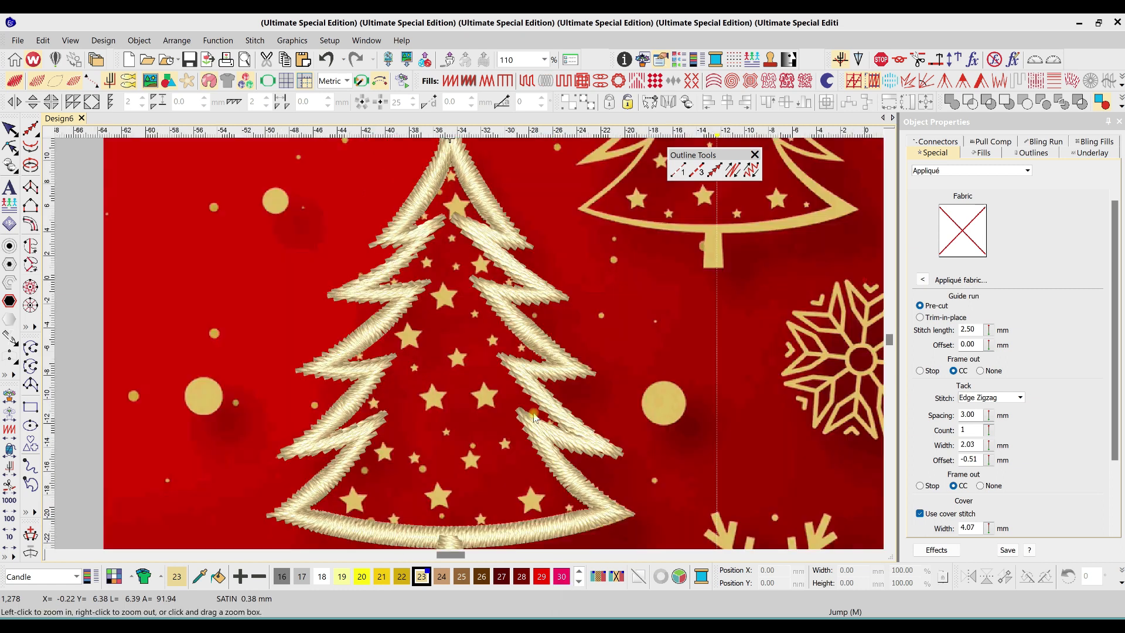
key("b")
left_click_drag(319, 290, 554, 478)
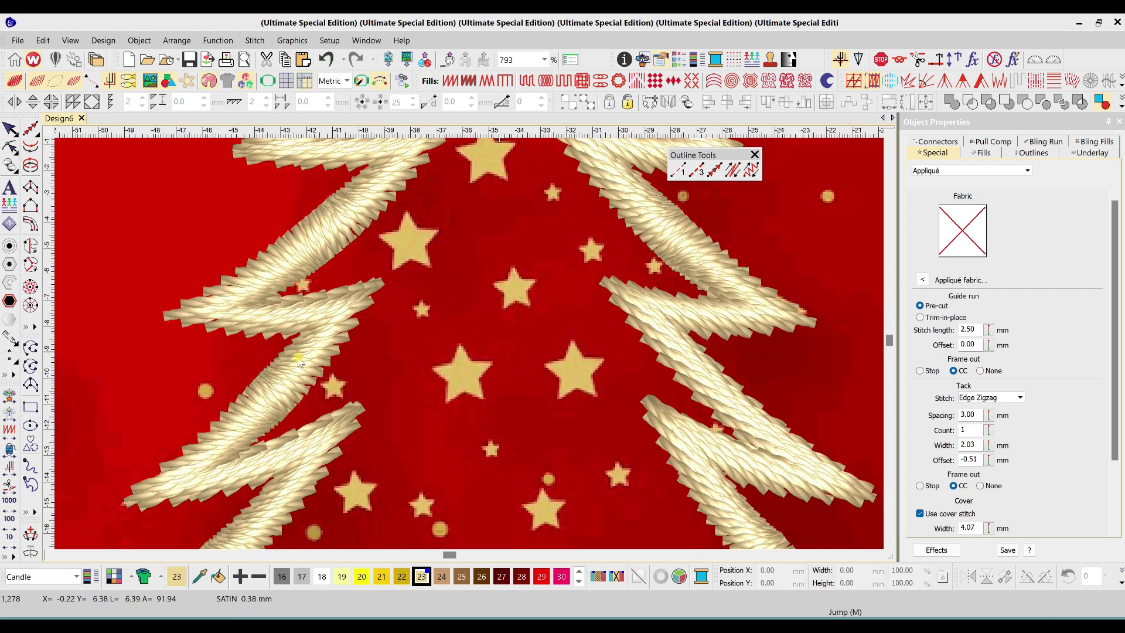
key("b")
left_click_drag(389, 317, 509, 423)
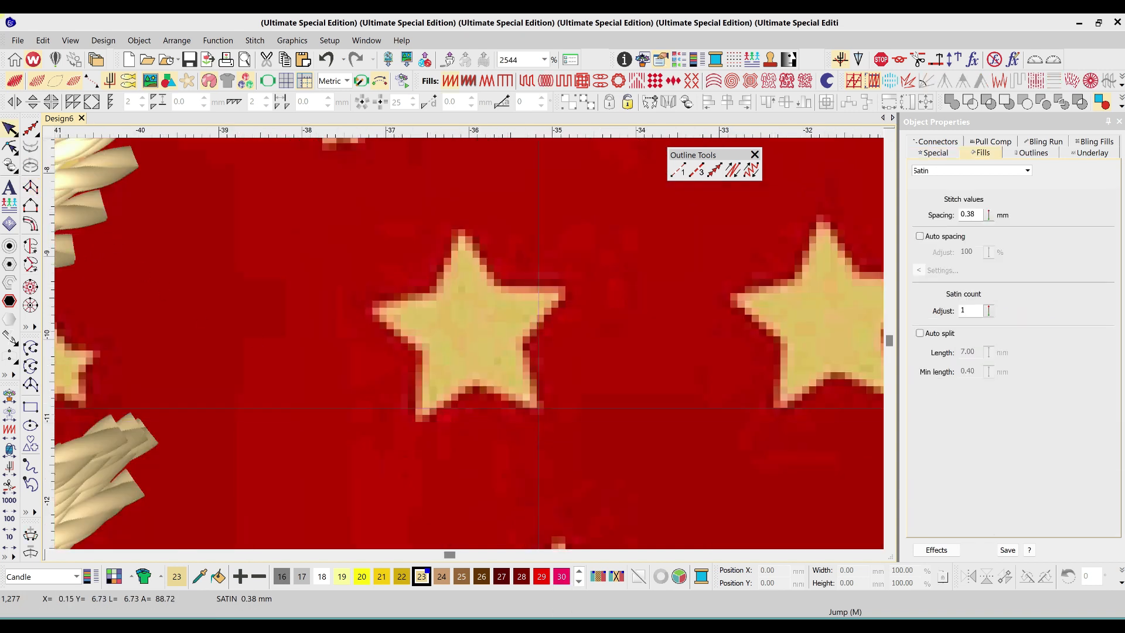
left_click(567, 288)
left_click(372, 308)
left_click(500, 288)
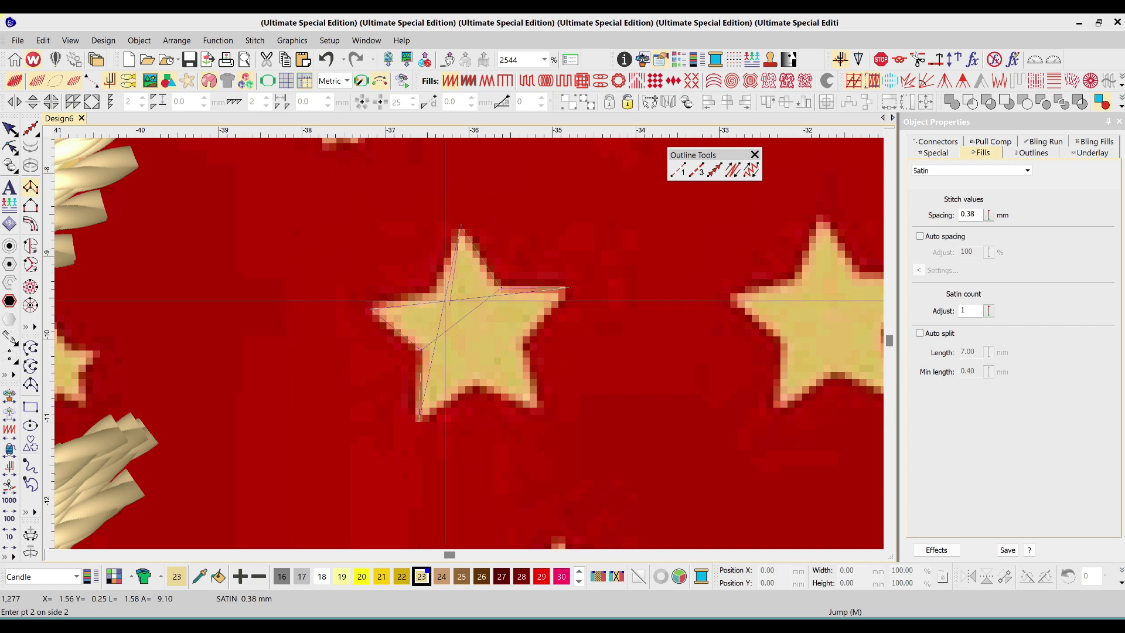
left_click(432, 293)
left_click(477, 378)
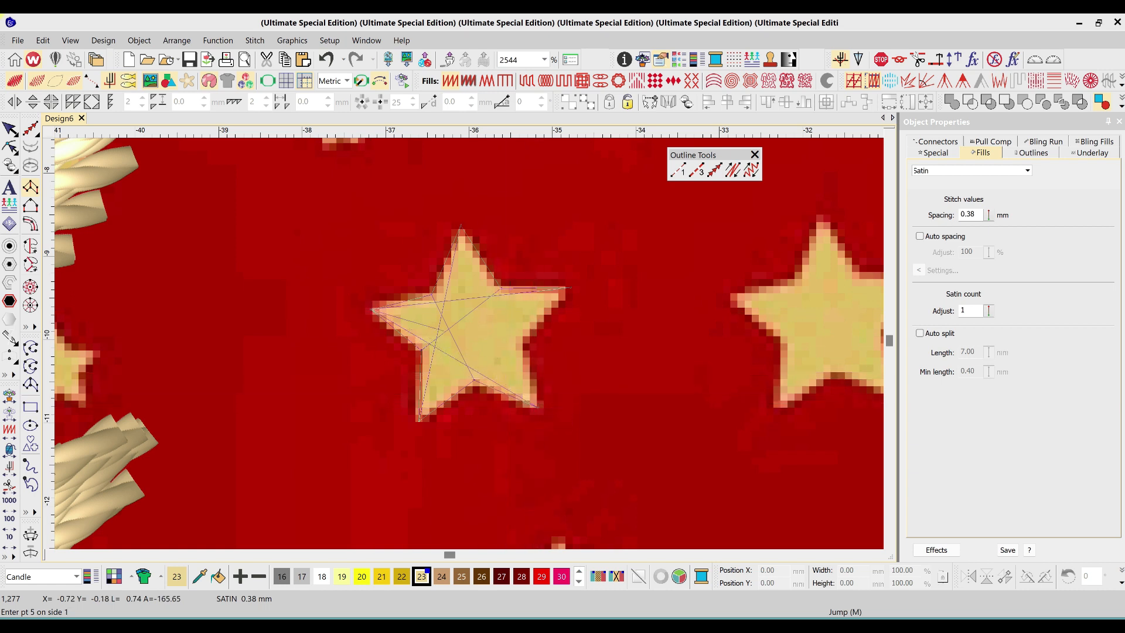
left_click(423, 350)
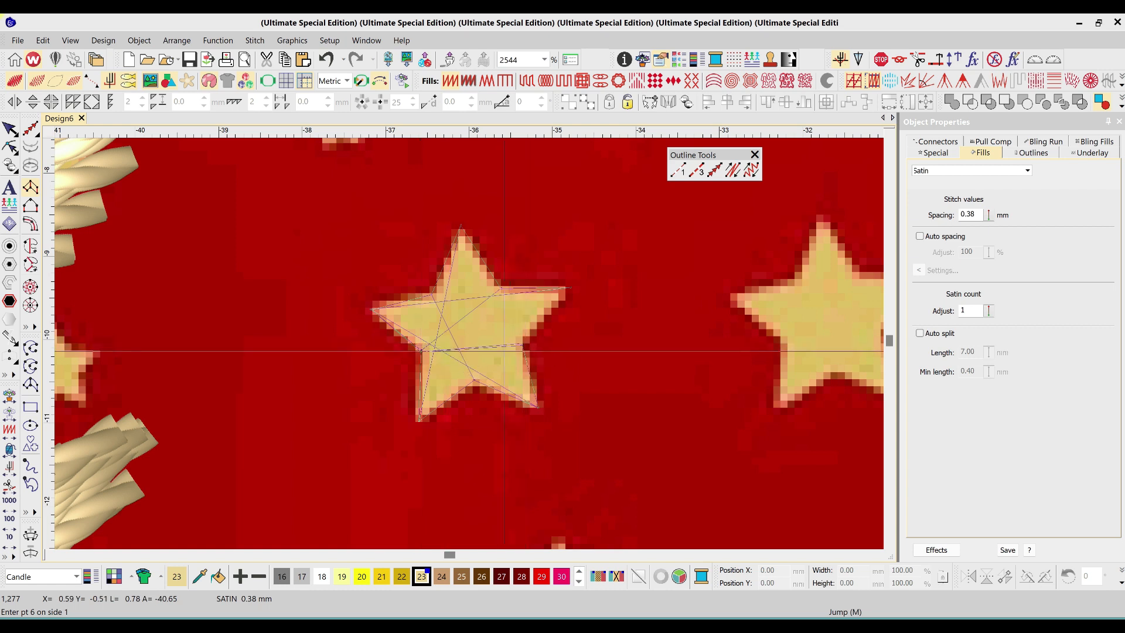
left_click(420, 414)
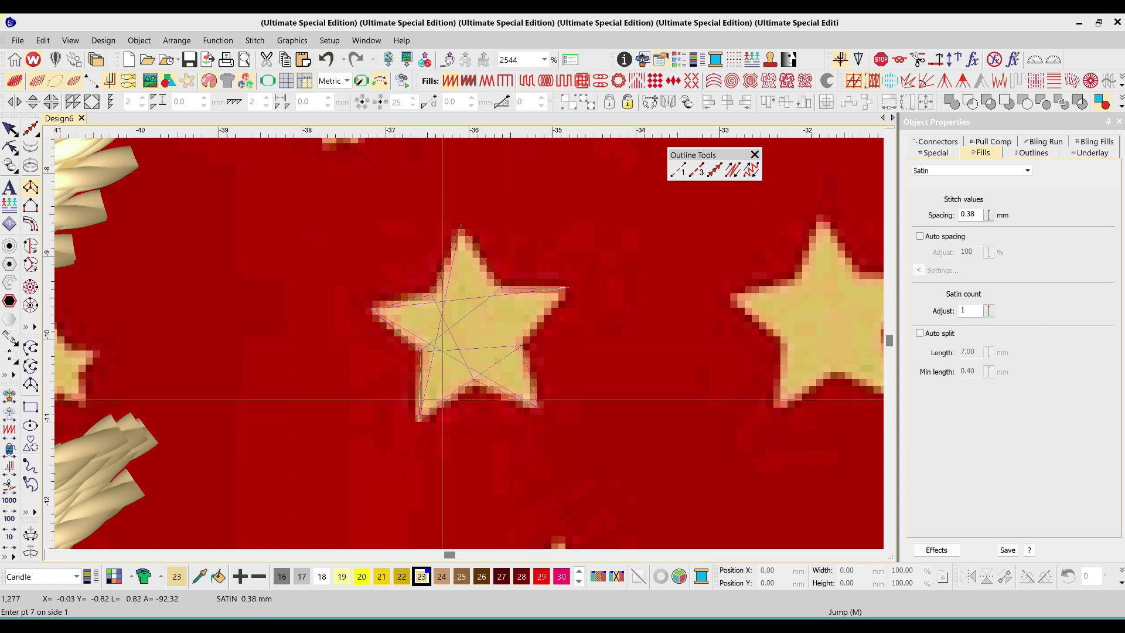
left_click(568, 285)
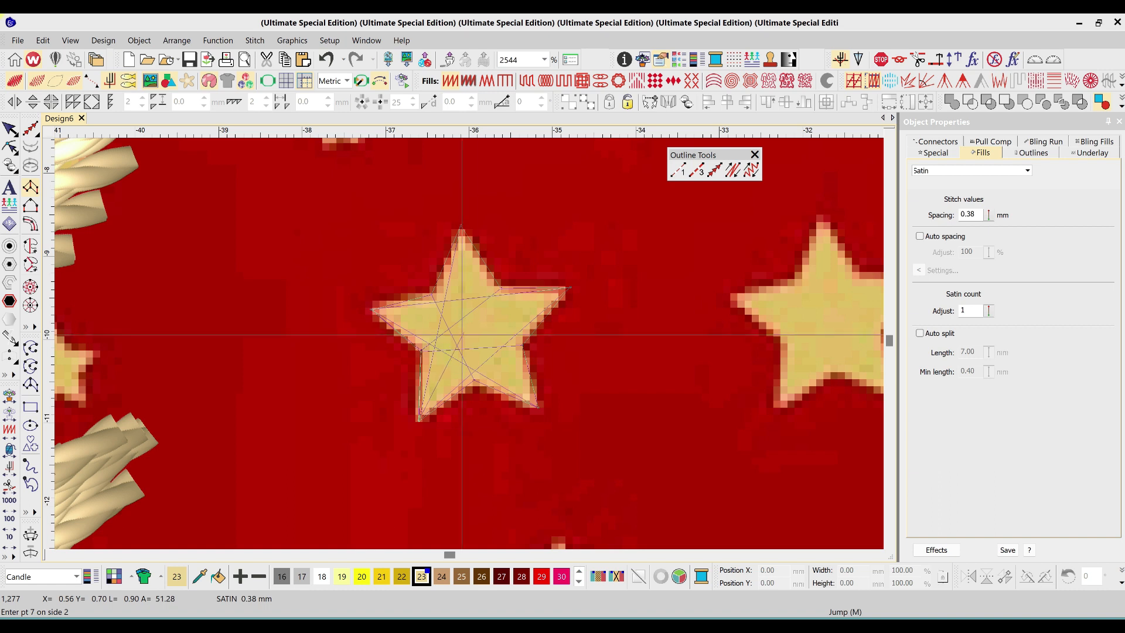
left_click(474, 375)
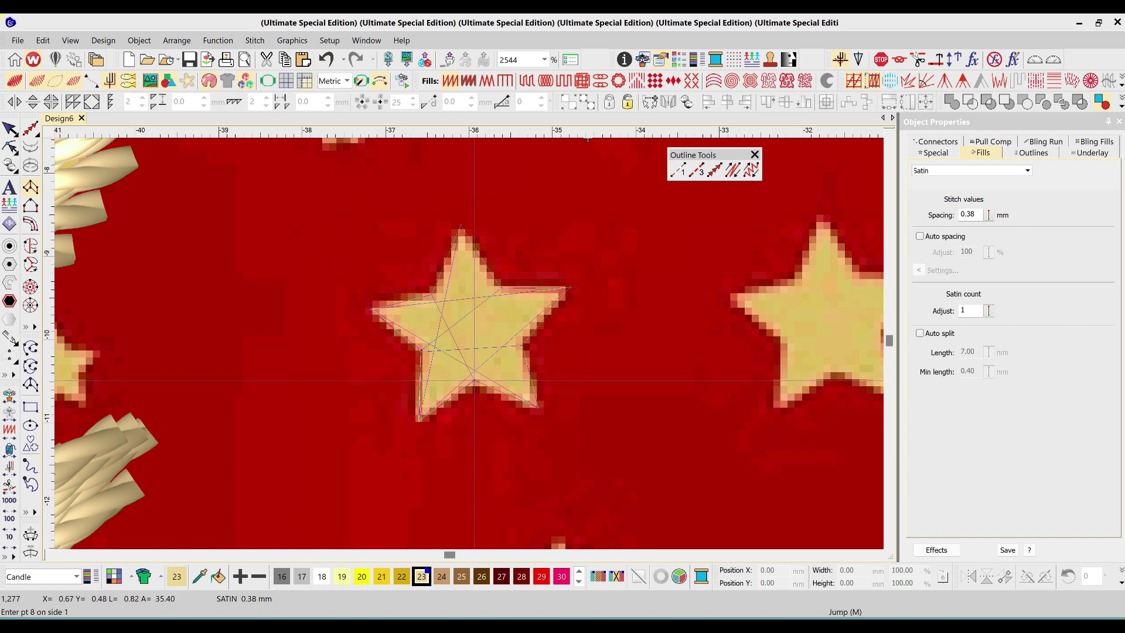
left_click(501, 287)
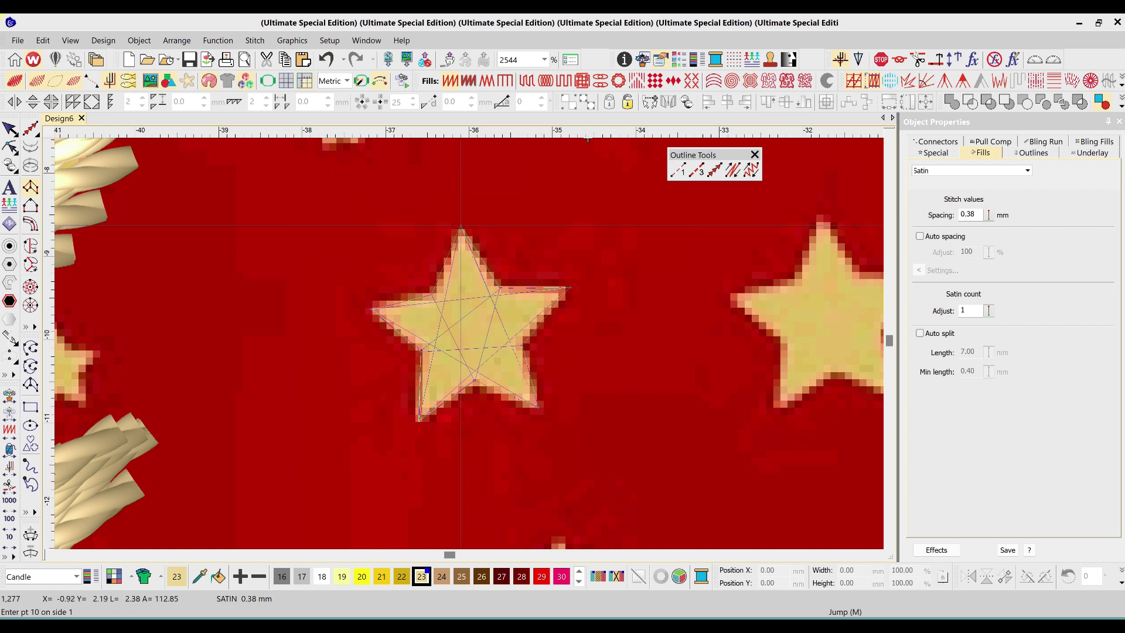
key("Return")
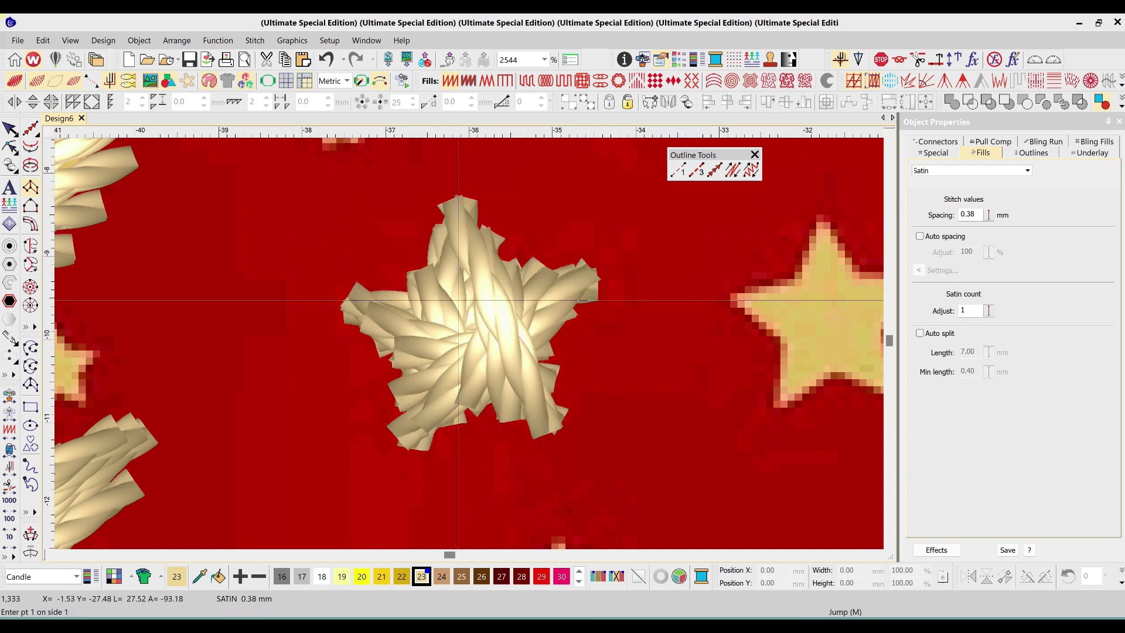
key("shift+z")
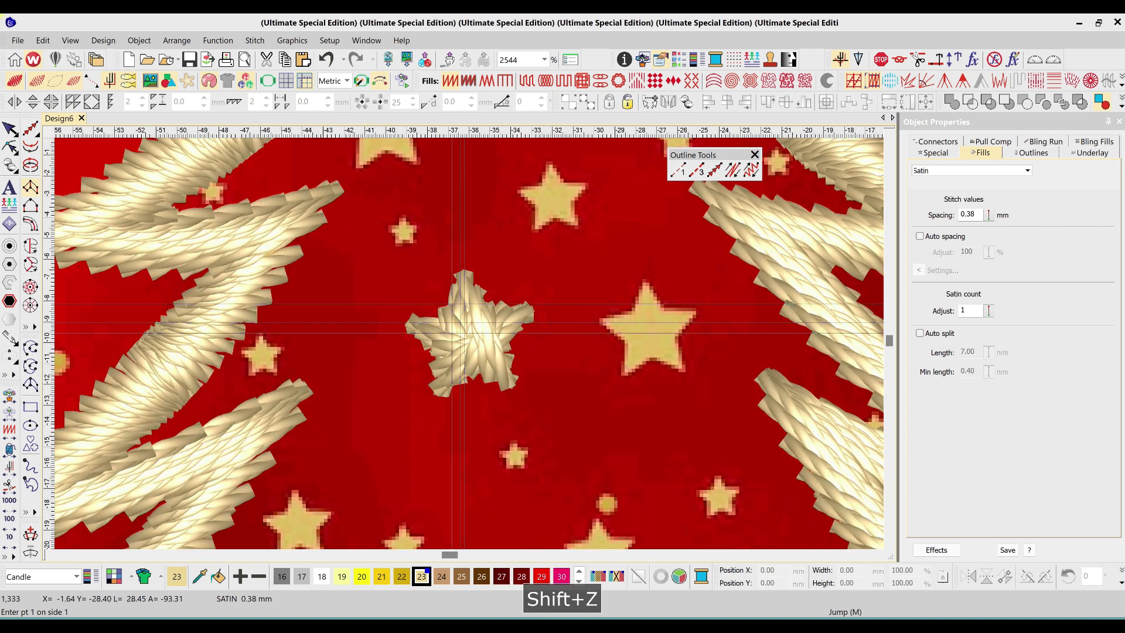
Copy the finished star satin onto the right star of the middle pair and onto the star above, shrinking the upper copy to about 86%
key("shift+z")
key("Escape")
key("b")
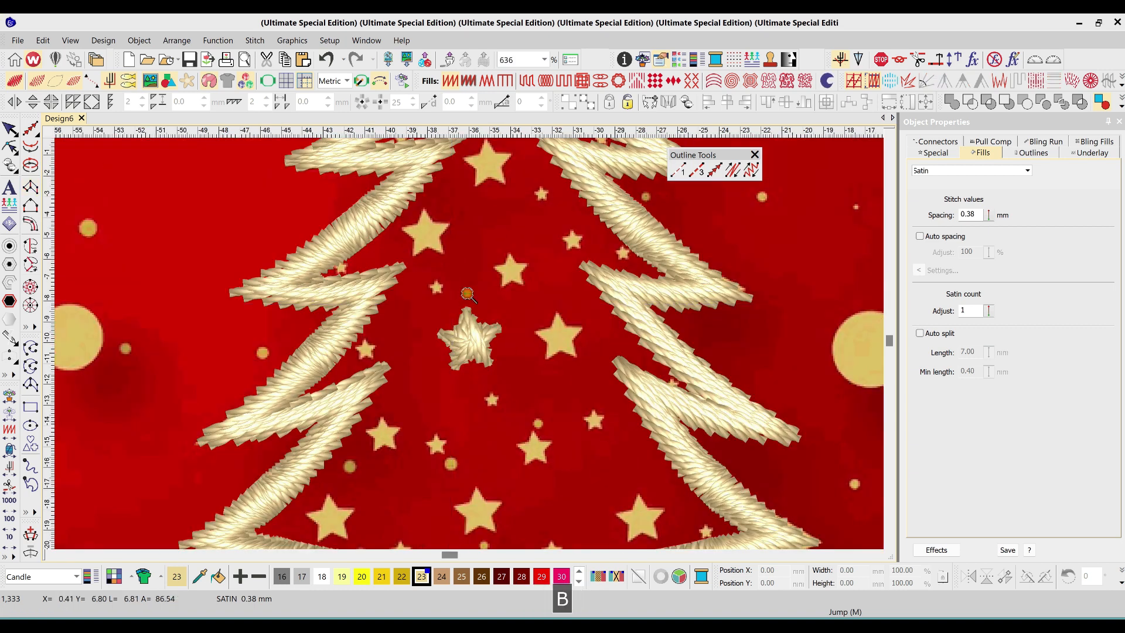
left_click_drag(328, 229, 678, 418)
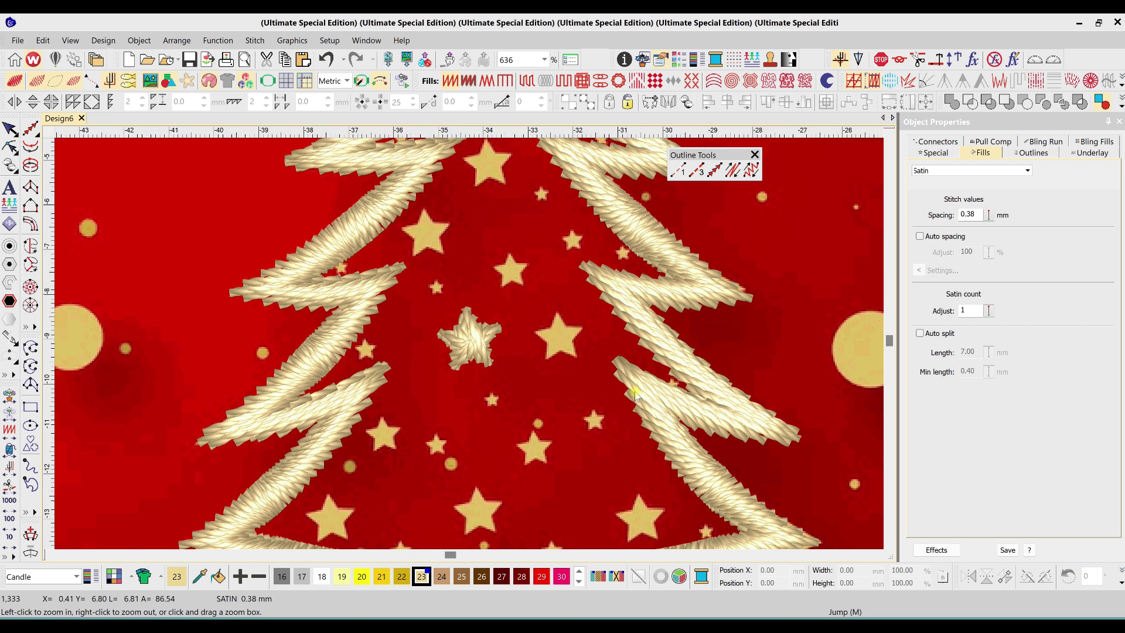
left_click_drag(403, 375, 485, 216)
left_click_drag(538, 173, 530, 181)
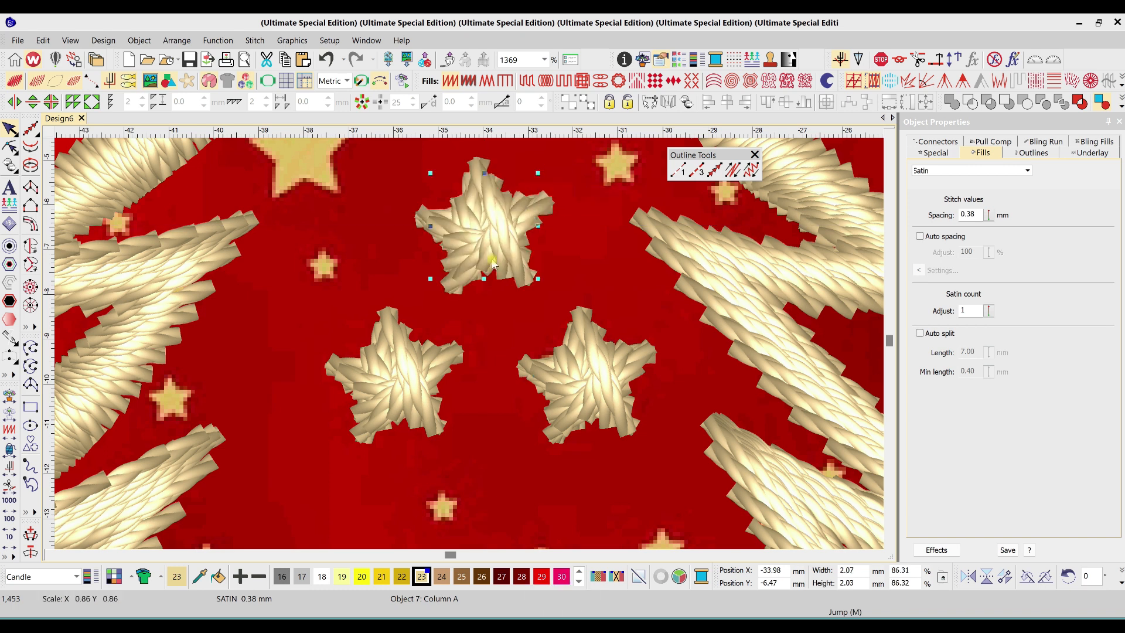
Copy the star satin onto the artwork stars in the upper part of the larger tree, up to its top
scroll(496, 246, "up", 3)
left_click_drag(492, 405, 308, 328)
left_click_drag(348, 278, 357, 266)
left_click_drag(310, 328, 444, 175)
key("shift+z")
scroll(493, 276, "up", 1)
left_click_drag(454, 364, 521, 303)
left_click_drag(521, 304, 434, 293)
scroll(433, 293, "up", 1)
Copy the star satin into the larger tree's middle branches, down its left side and onto the lower-left stars above the curved base
scroll(433, 293, "down", 5)
left_click_drag(431, 156, 557, 302)
scroll(555, 224, "down", 2)
left_click_drag(542, 174, 329, 283)
left_click_drag(344, 377, 343, 374)
left_click_drag(342, 375, 282, 464)
left_click_drag(281, 463, 441, 456)
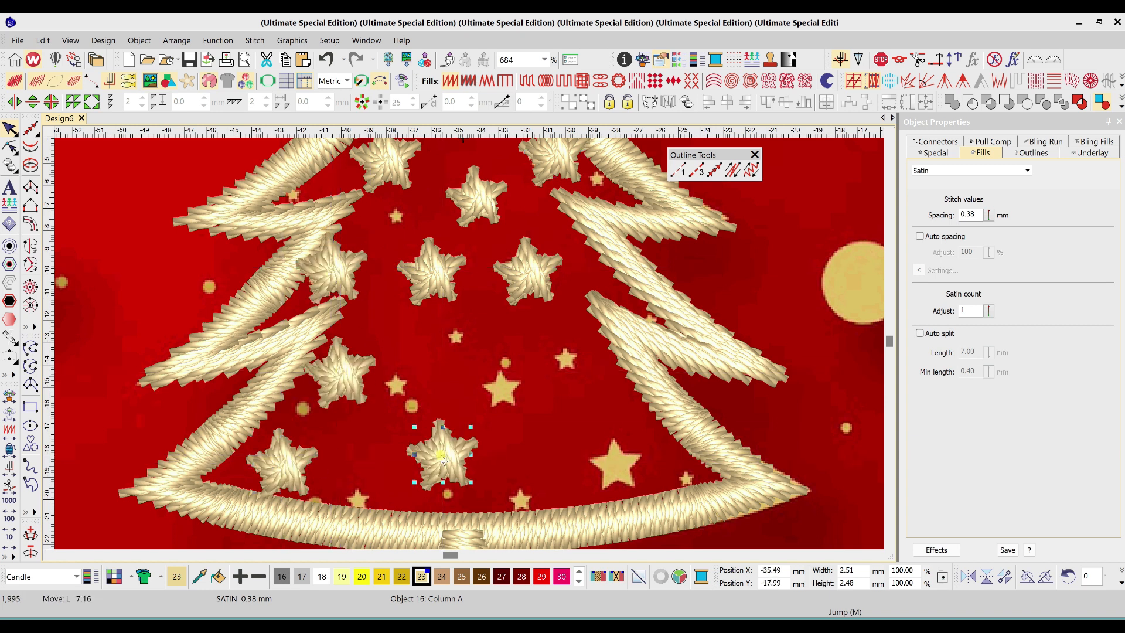
Copy the star satin onto four more positions in the larger tree's lower right half, including the base area beside the trunk
left_click_drag(501, 391, 502, 390)
left_click_drag(502, 390, 614, 464)
left_click_drag(614, 464, 567, 349)
left_click_drag(568, 350, 518, 486)
Digitize a Column A satin over the small round dot inside the lower tree, using crossing vertical and horizontal point pairs about 0.8 mm long
key("b")
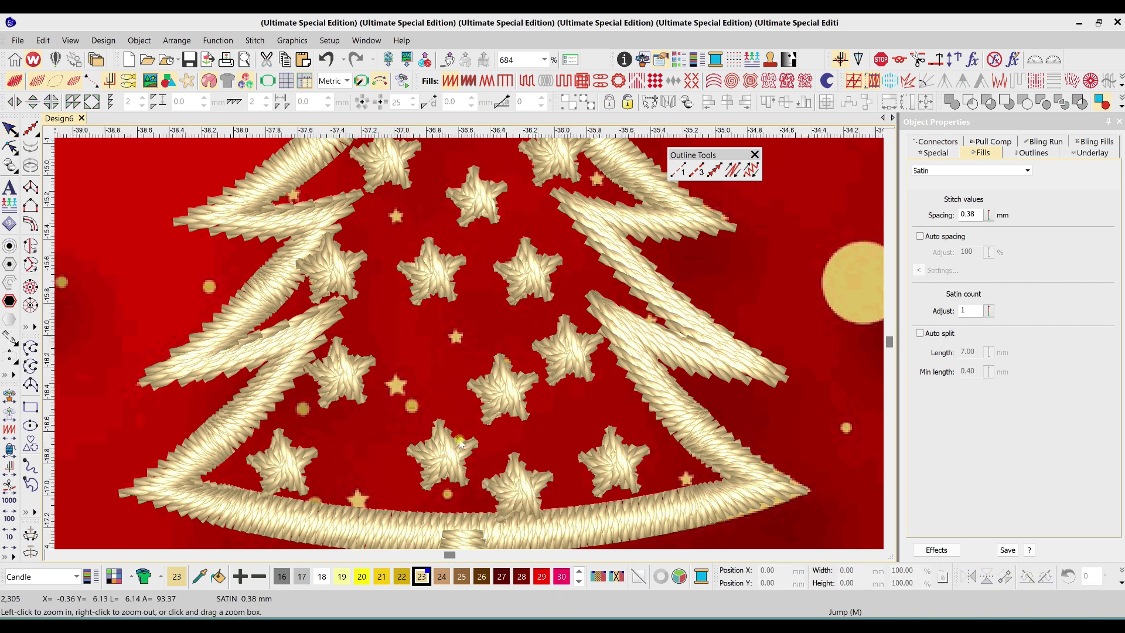
left_click_drag(395, 381, 443, 438)
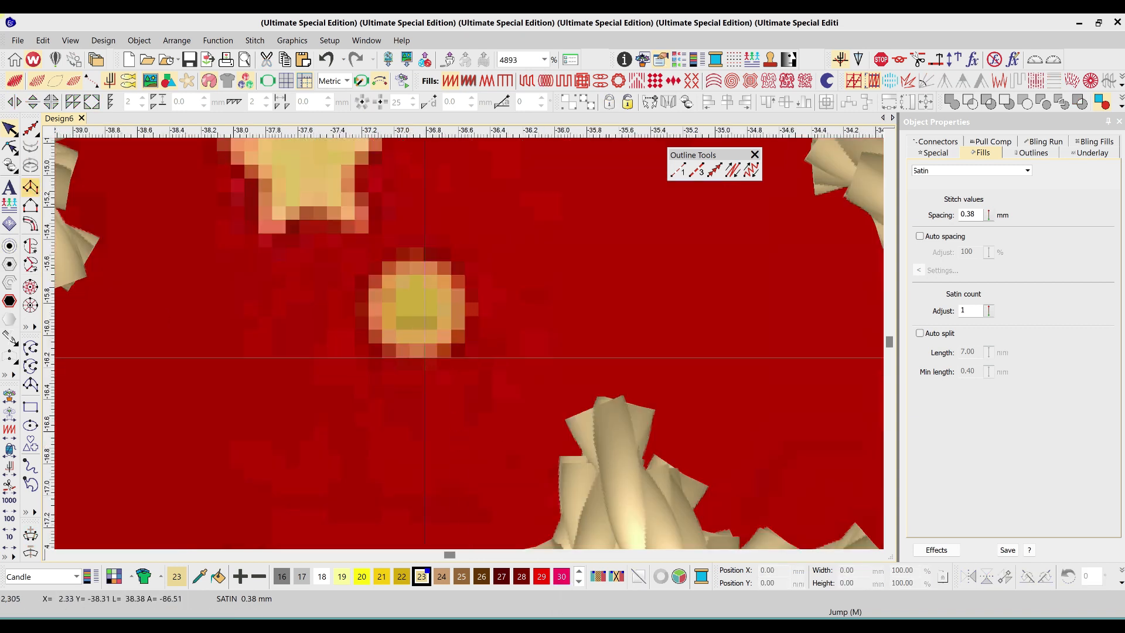
left_click(416, 363)
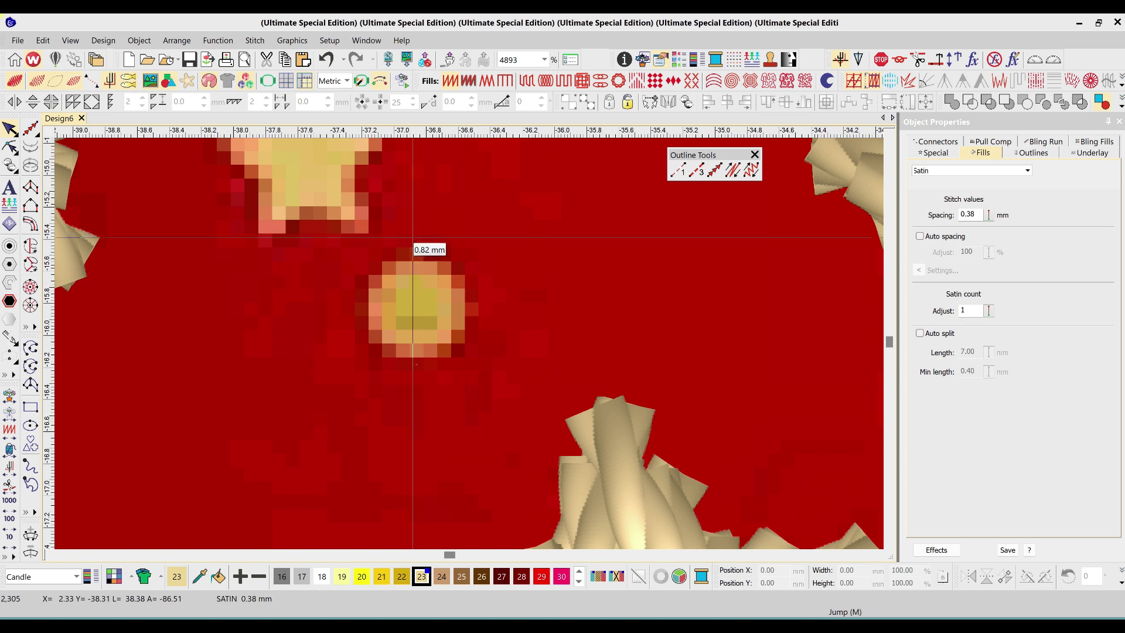
left_click(416, 240, "ctrl")
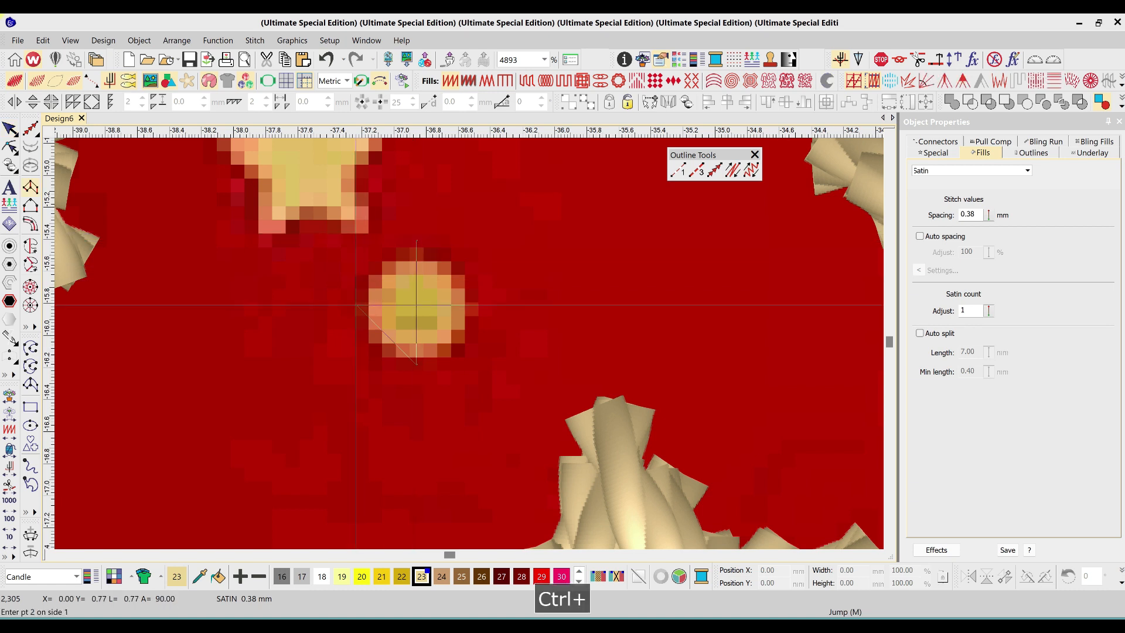
left_click(484, 310)
key("space")
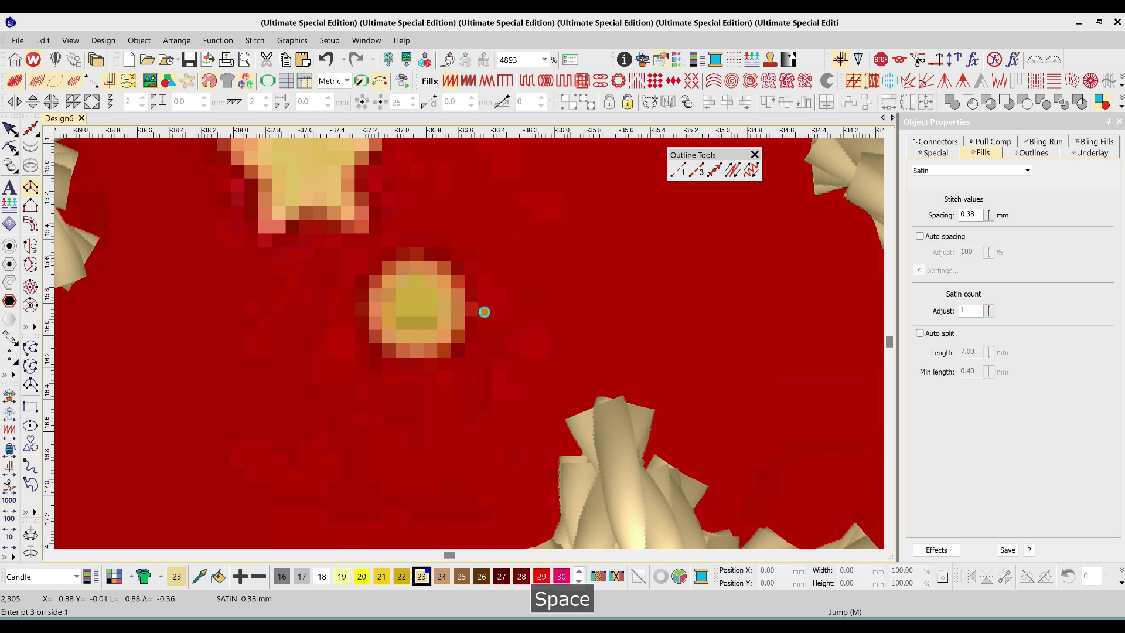
Reshape the dot satin by adding side points converted to curves and pulling the left one outward to round that side
key("h")
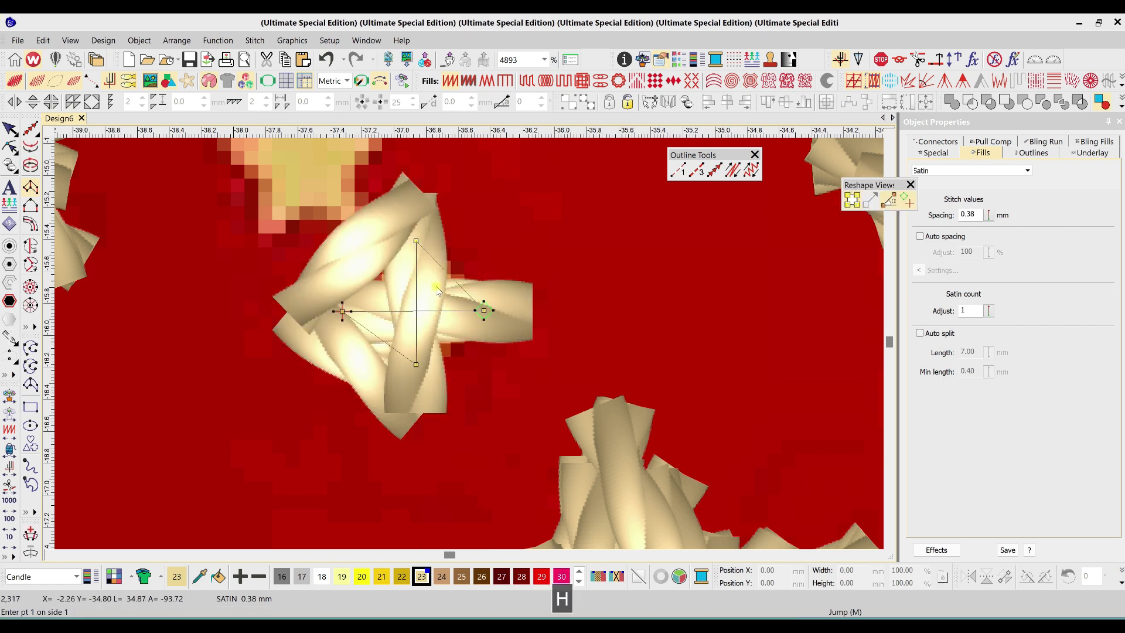
left_click(449, 275)
key("space")
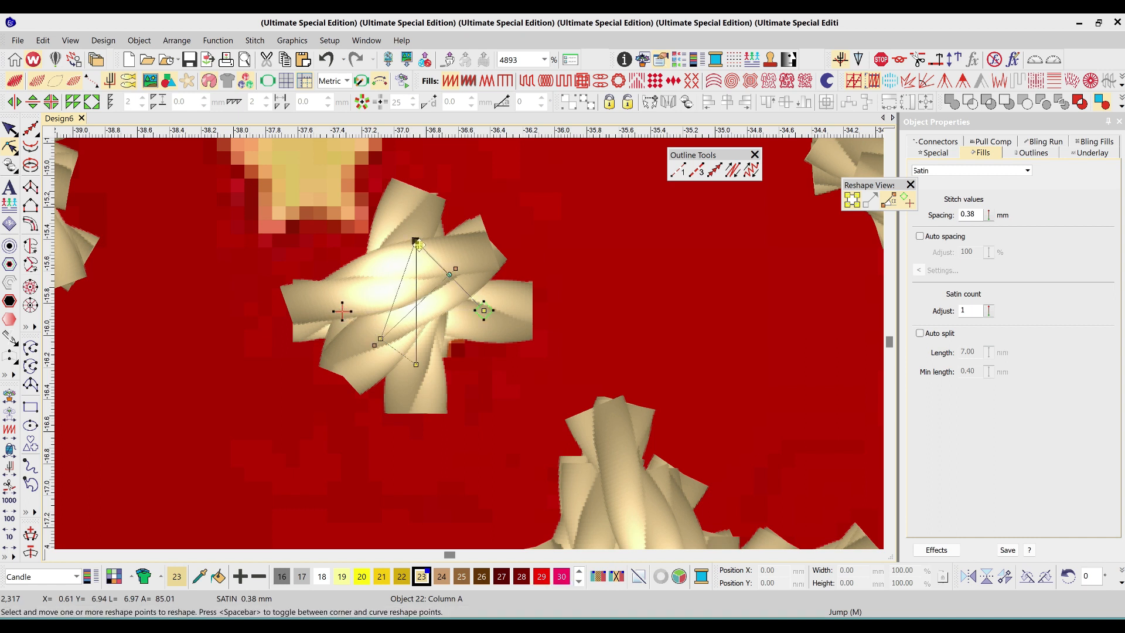
left_click(382, 339)
key("space")
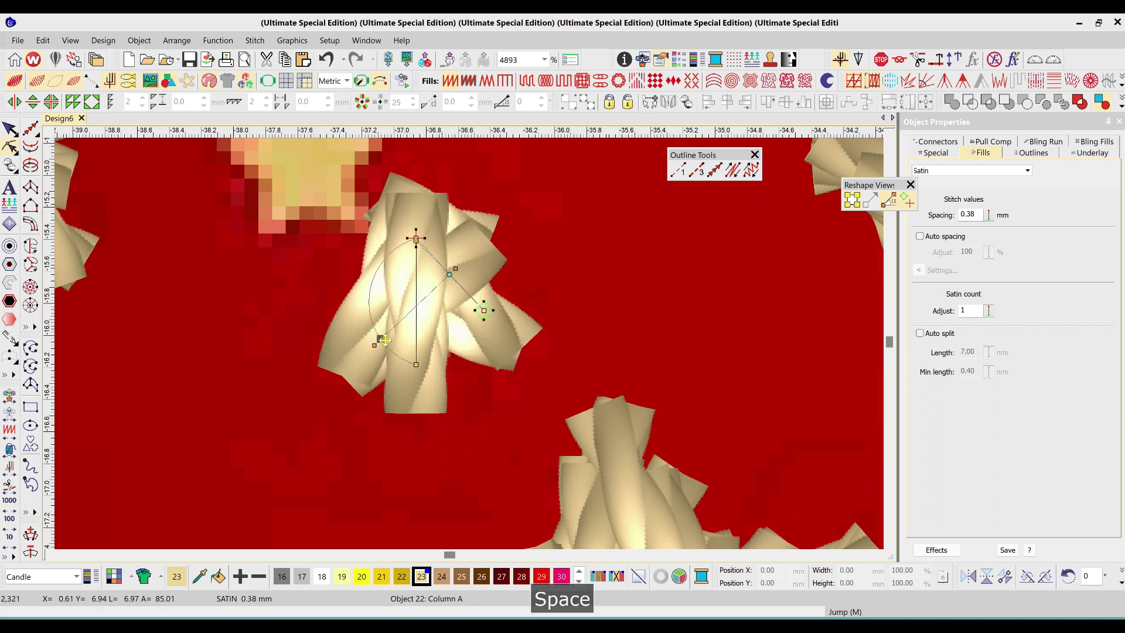
left_click_drag(383, 338, 335, 300)
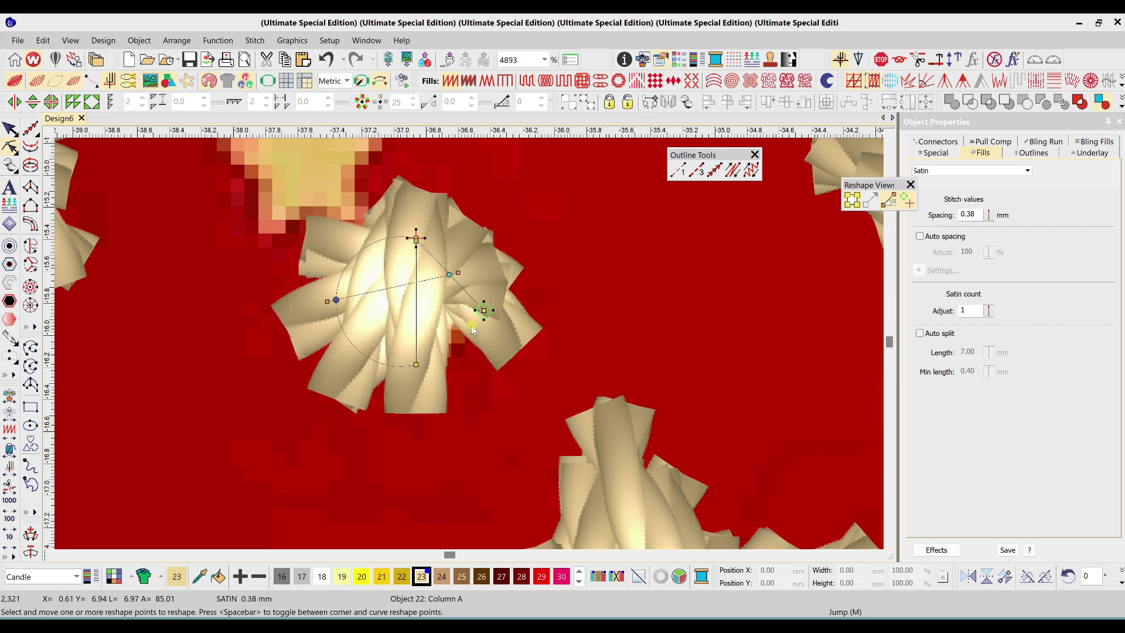
Move the dot satin's open end onto its lowest point and adjust the side and top points so the outline forms a circle
left_click_drag(484, 310, 416, 364)
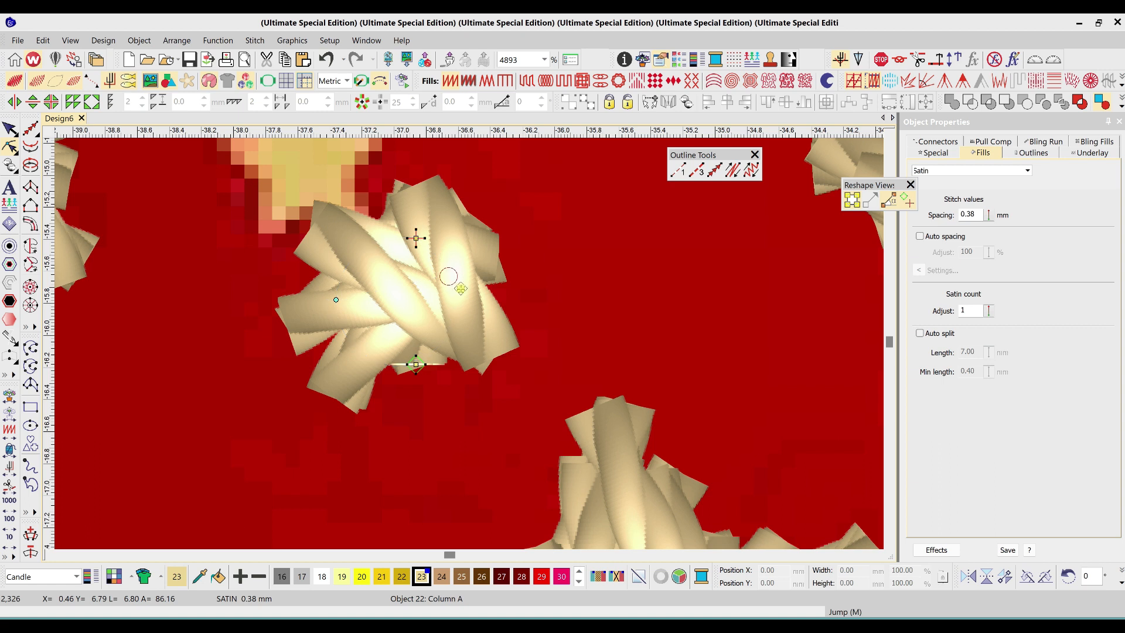
left_click_drag(456, 282, 478, 305)
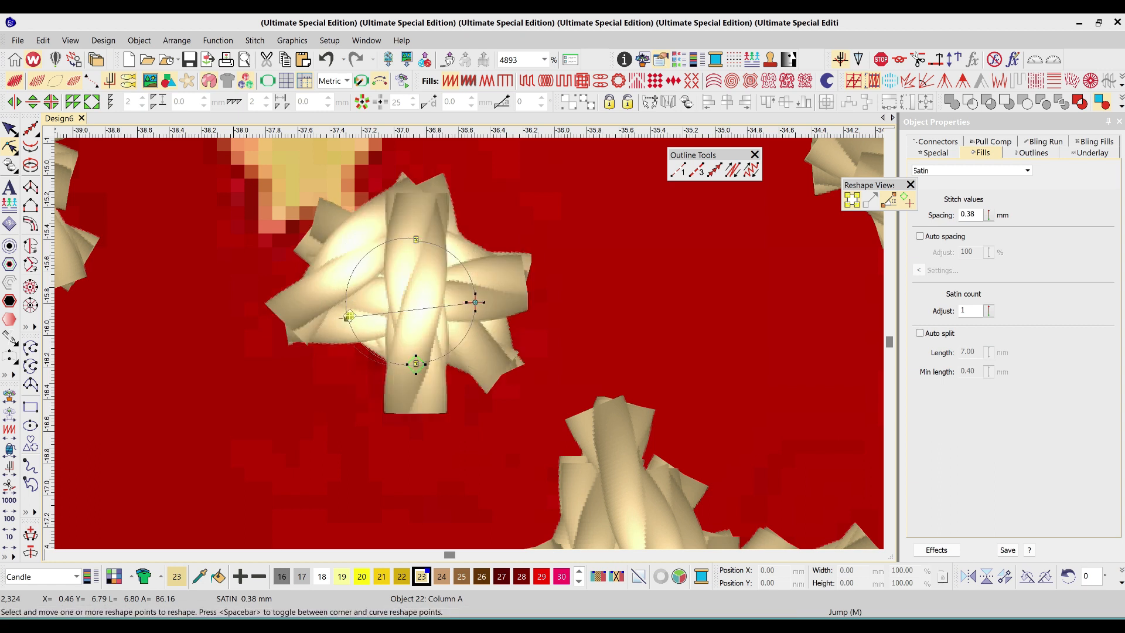
left_click(348, 317)
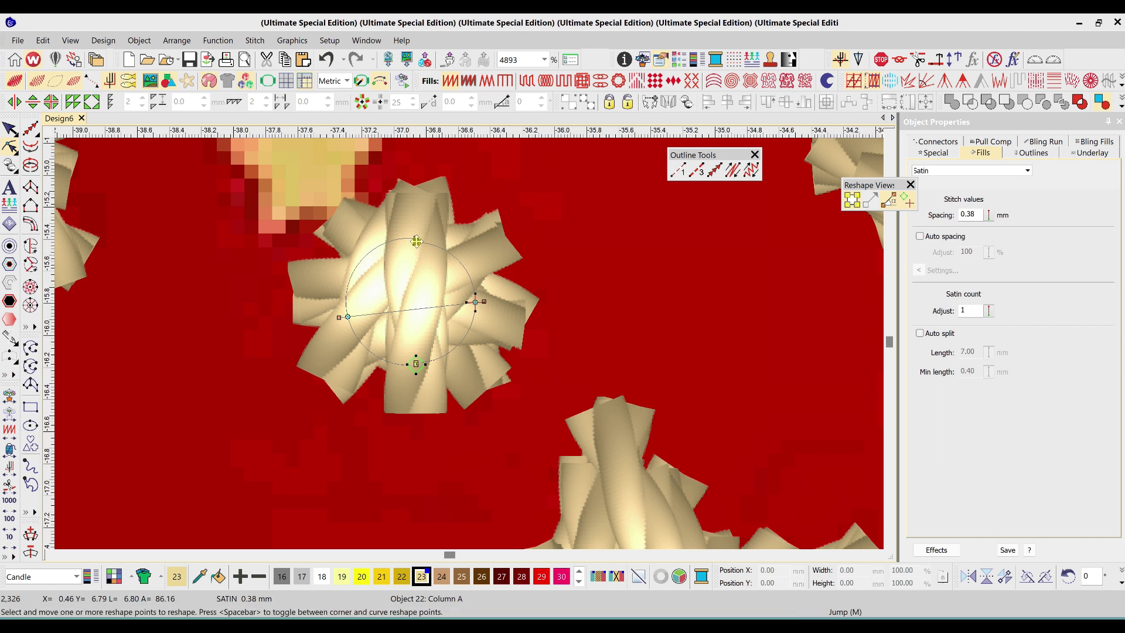
left_click(416, 240)
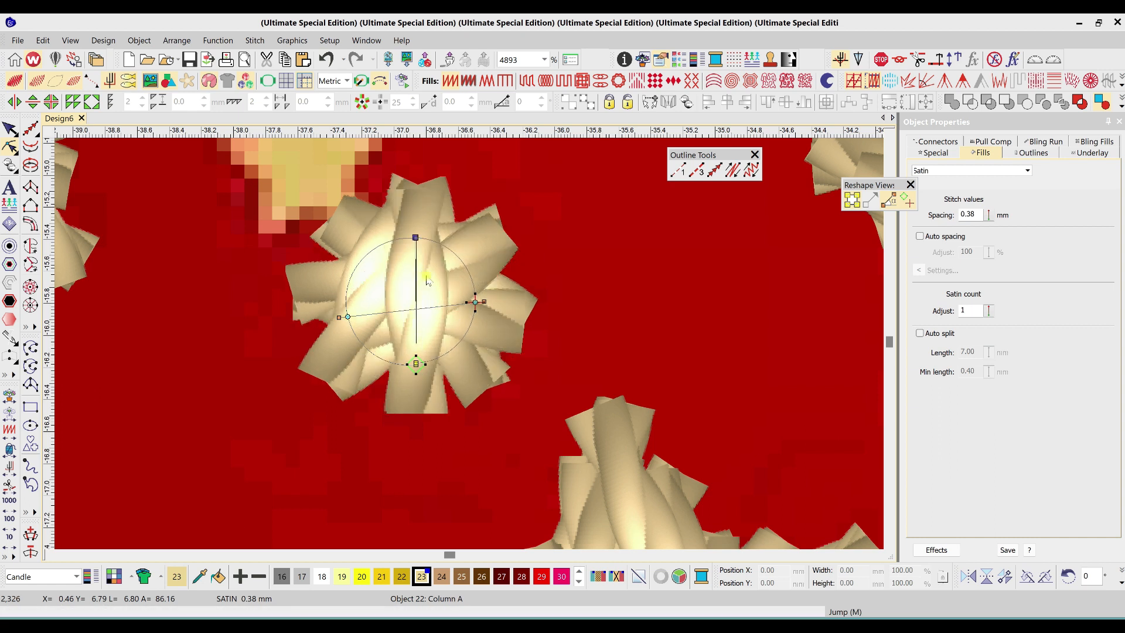
key("Escape")
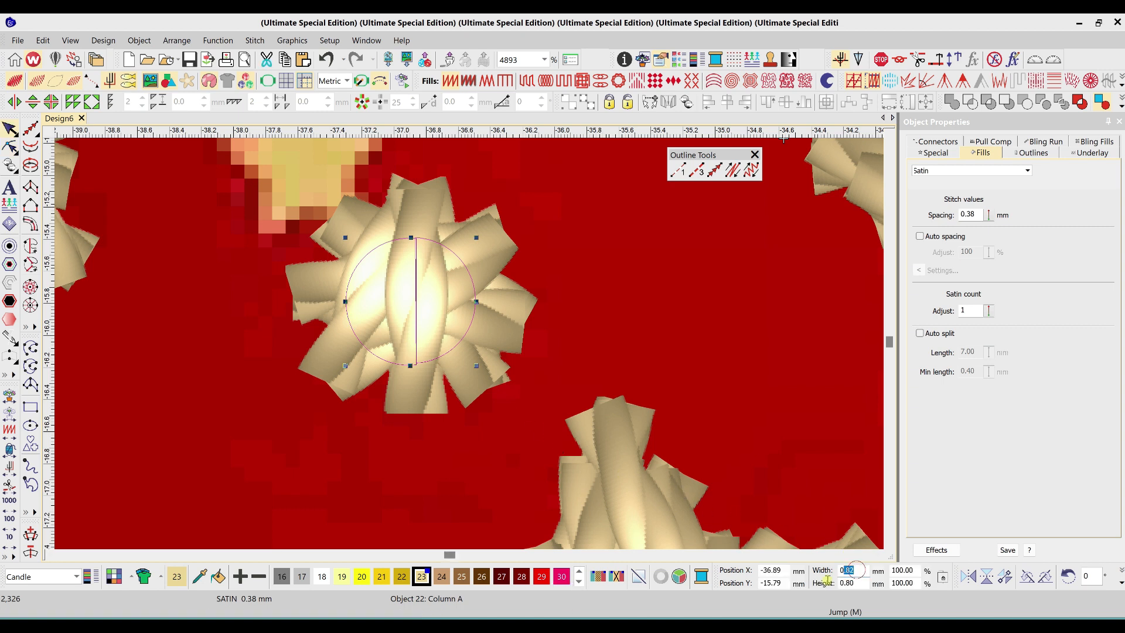
Scale the dot satin proportionally to a width of 1.50 mm
type("1")
key("Return")
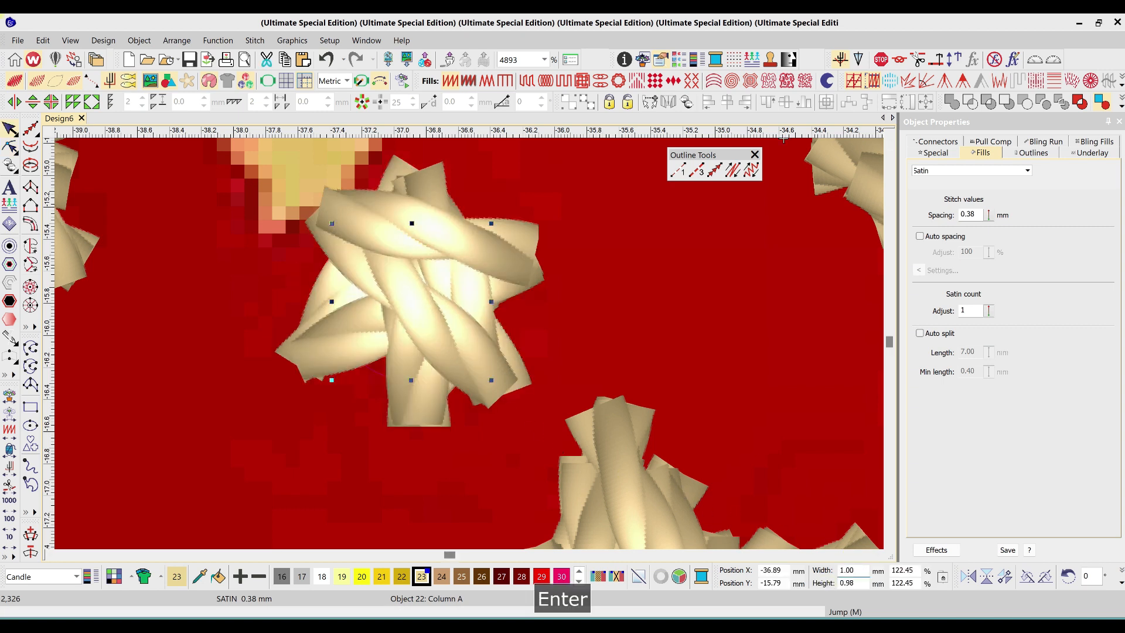
type("1.5")
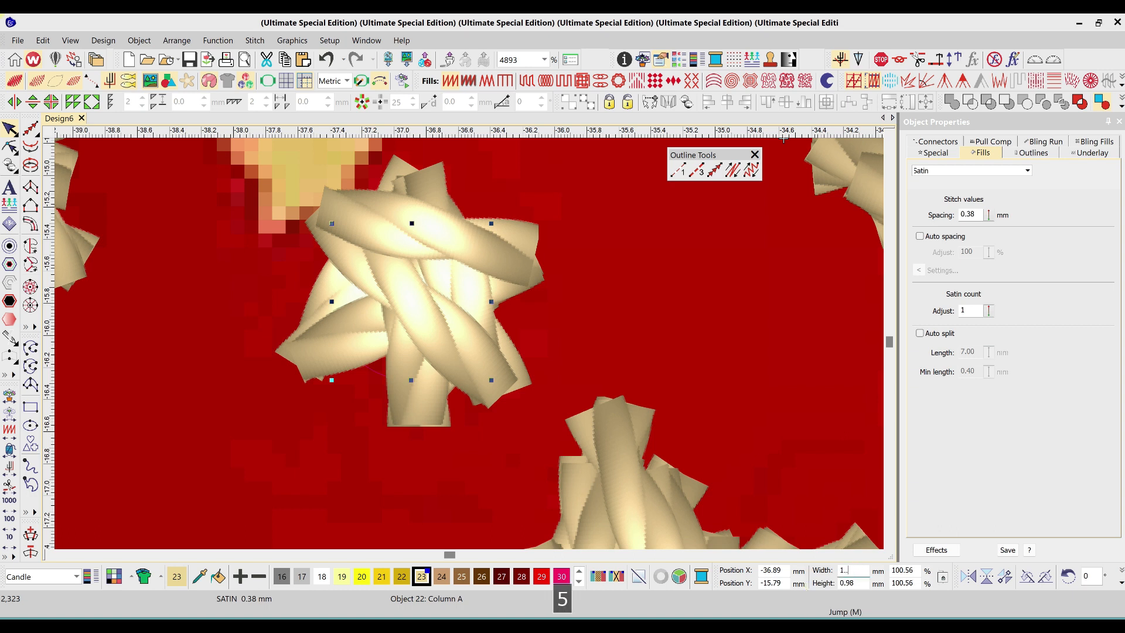
key("BackSpace")
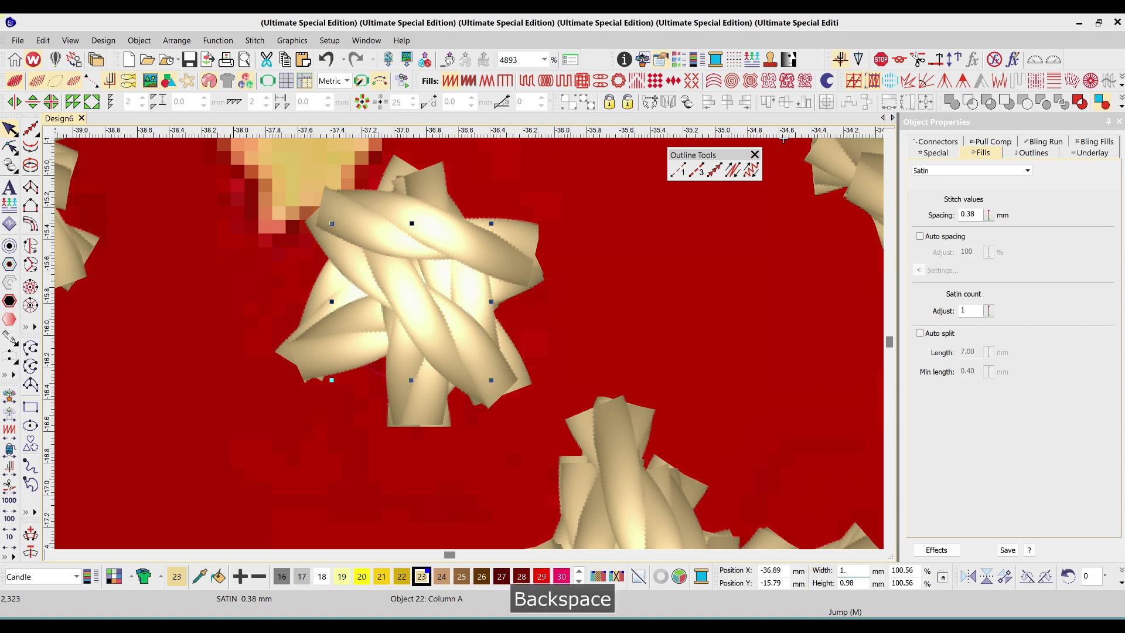
type("50")
key("Return")
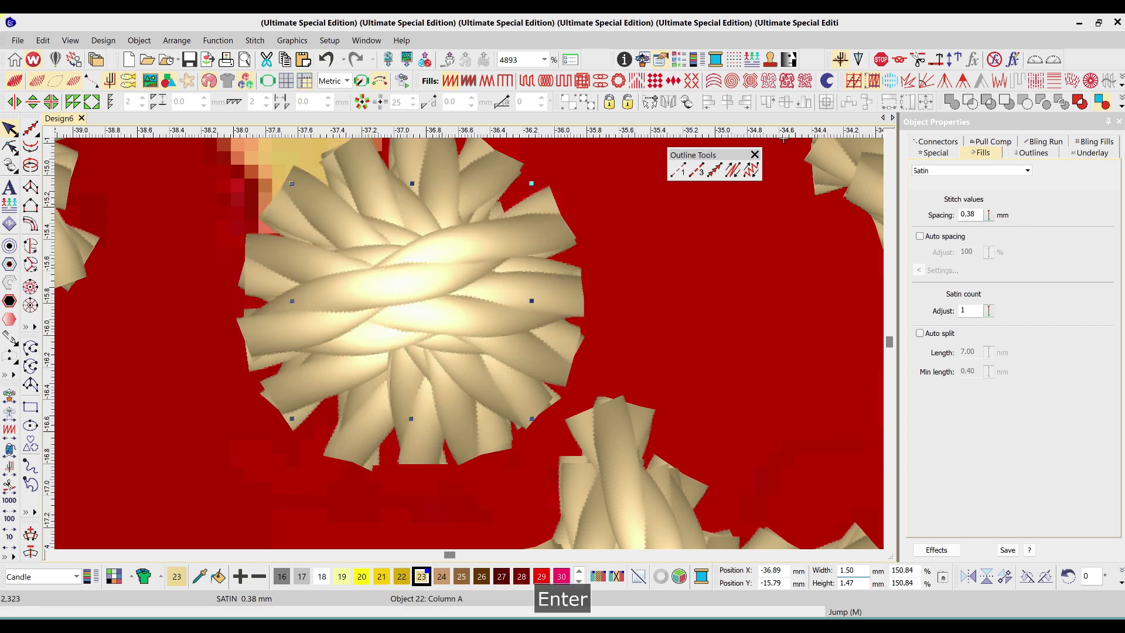
Copy the dot satin into three gaps between the stars in the lower half of the larger tree
key("shift+z")
key("shift+z")
key("shift+z")
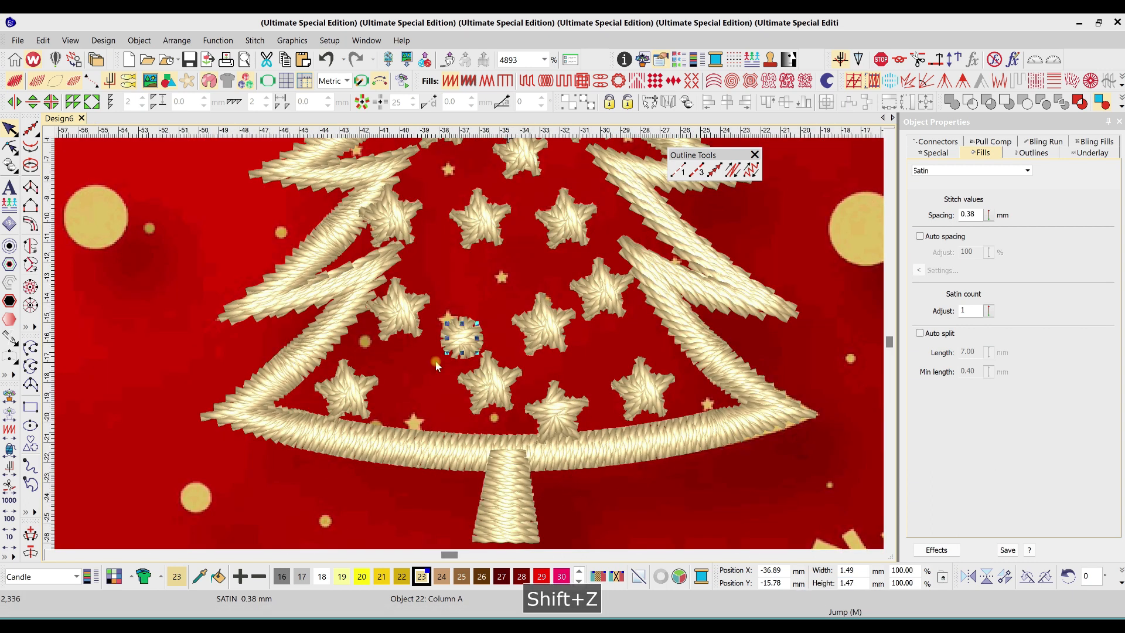
left_click_drag(454, 340, 408, 405)
left_click_drag(522, 388, 602, 350)
scroll(614, 409, "up", 1)
scroll(614, 409, "up", 2)
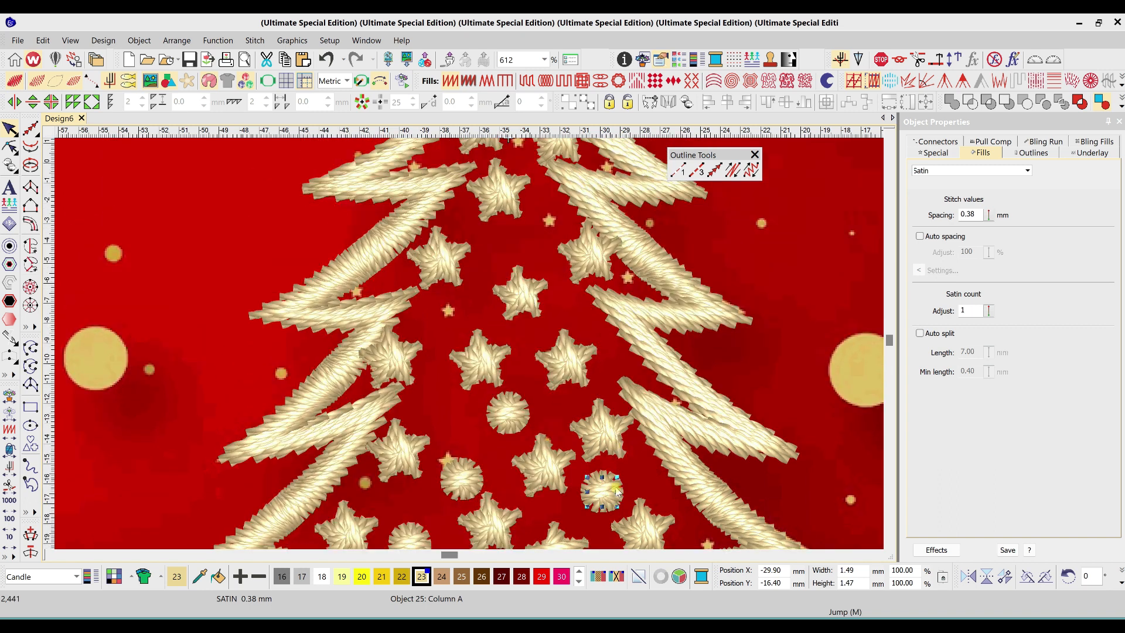
Copy the dot satin into two gaps between the stars in the upper half of the larger tree
left_click_drag(606, 495, 441, 315)
right_click(534, 239)
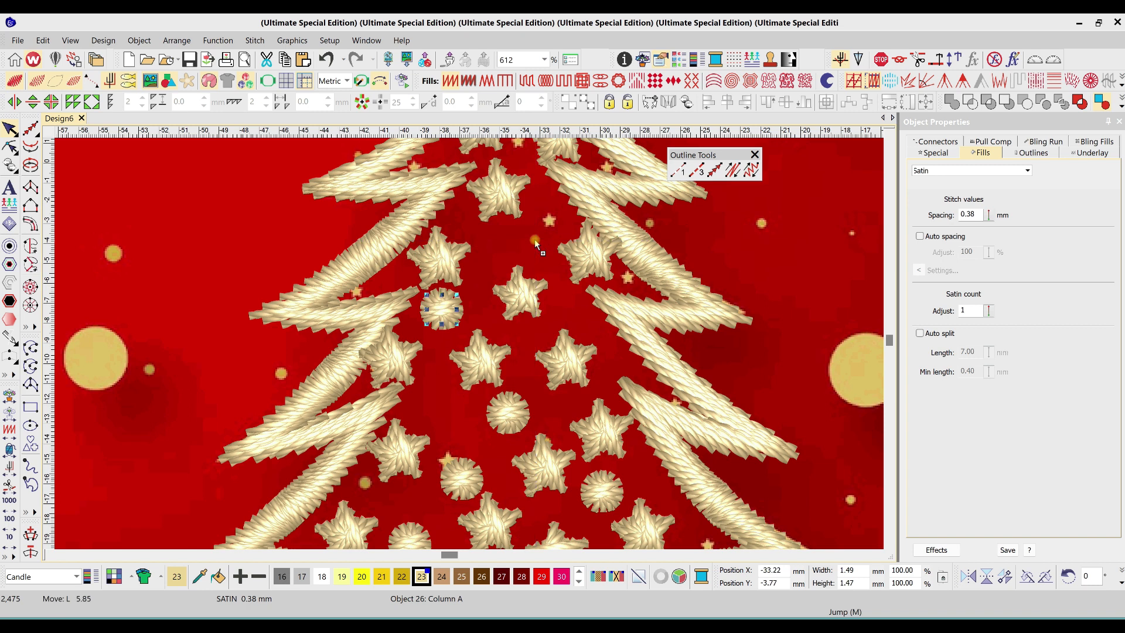
scroll(535, 311, "up", 3)
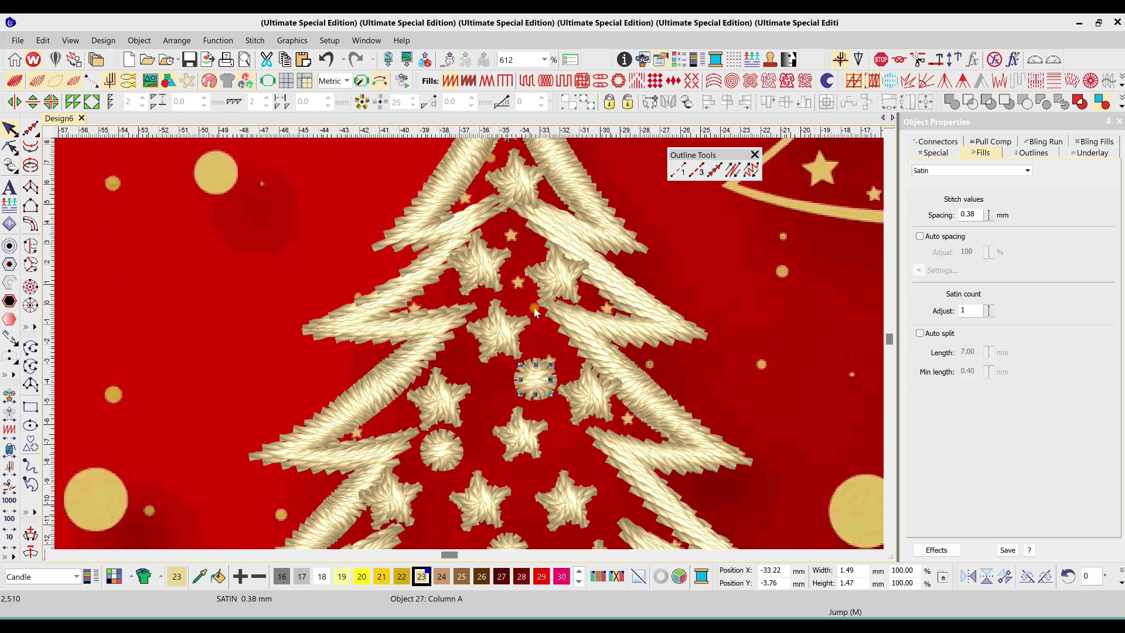
key("shift+z")
key("shift+z")
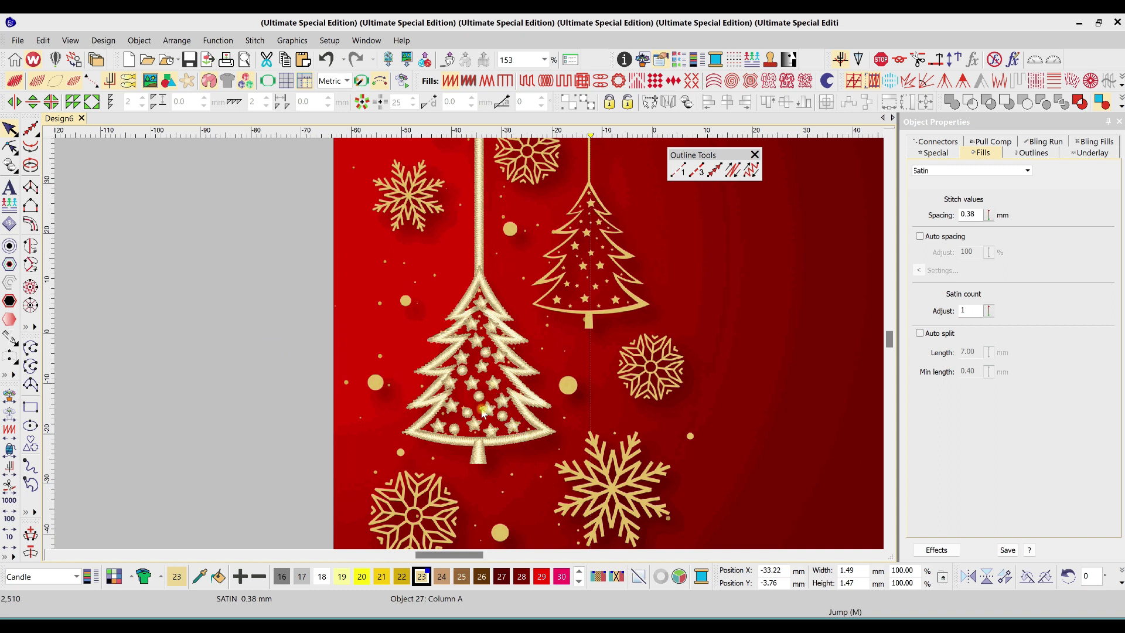
Cut the base star just right of the trunk and paste it back in place to move it to the end of the stitching order
key("Escape")
key("z")
left_click_drag(386, 263, 575, 480)
left_click(491, 465)
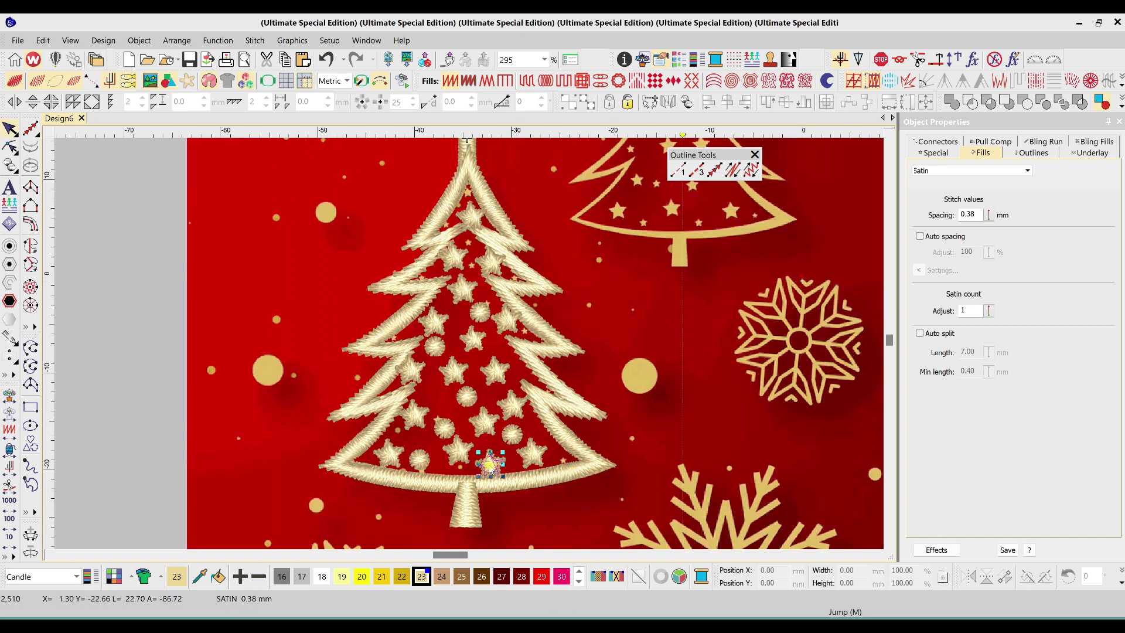
key("ctrl+x")
key("ctrl+v")
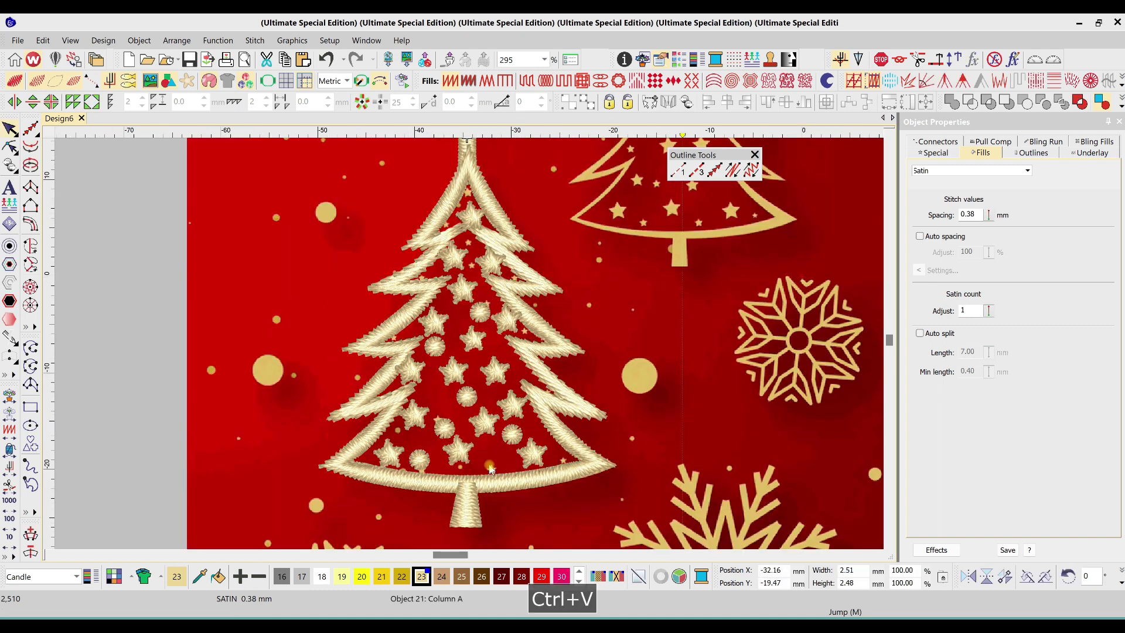
Cut and paste back the lower-right star and the base star just left of the trunk so they stitch last
left_click(530, 460)
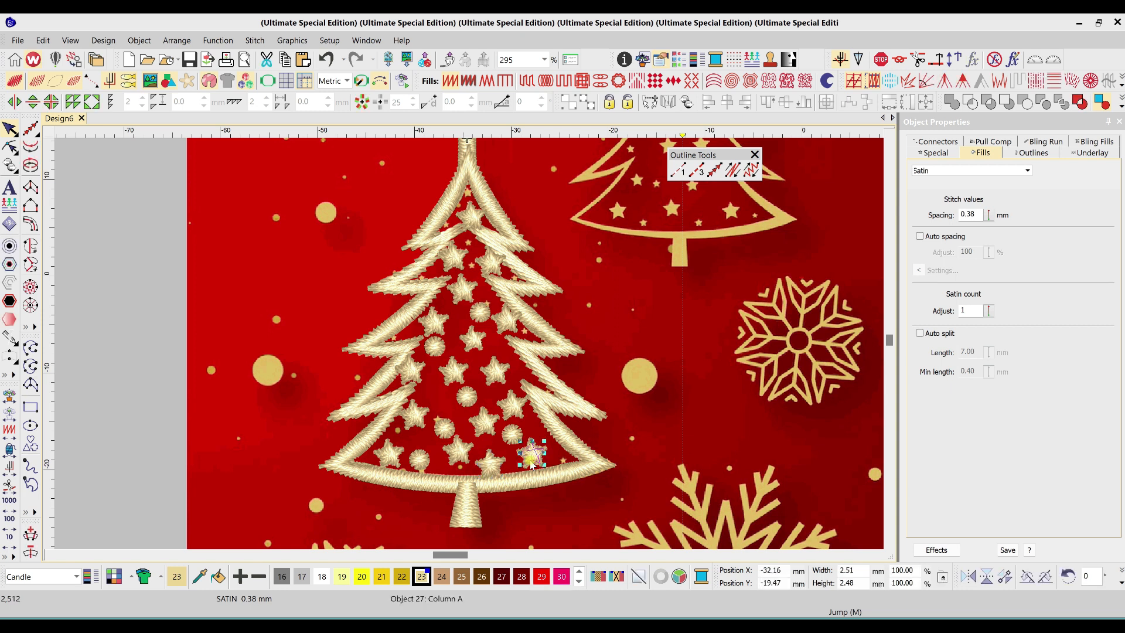
key("ctrl+x")
key("ctrl+v")
left_click(531, 460)
key("ctrl+x")
left_click(459, 453)
key("ctrl+x")
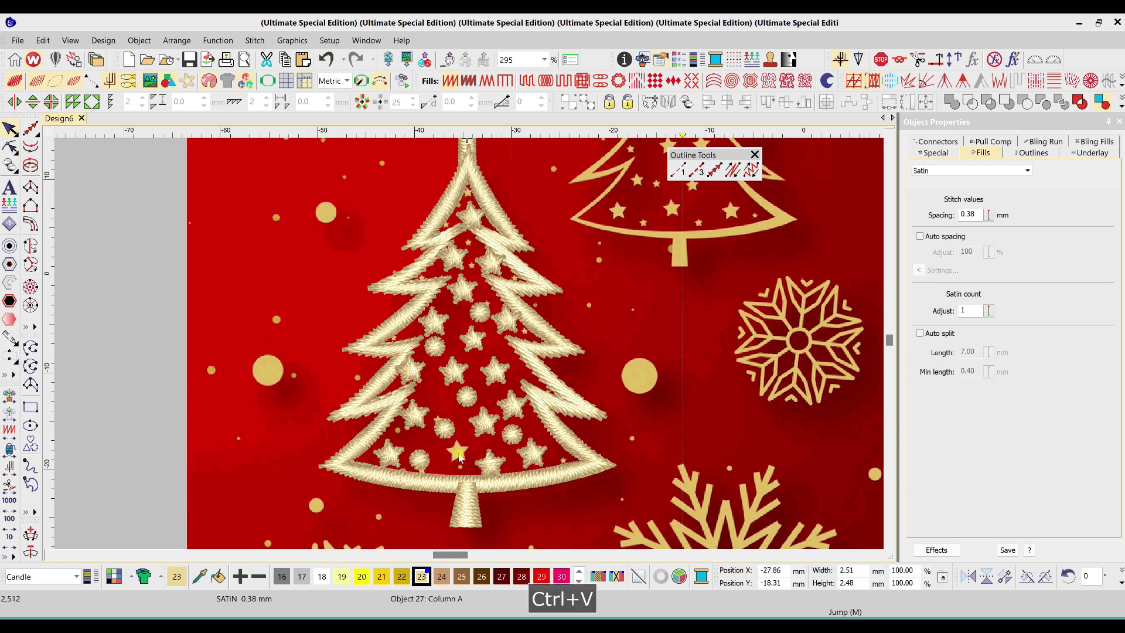
key("ctrl+v")
Turn off the realistic stitch preview, hide the background artwork, and select the base star just right of the trunk from the design's start
left_click(420, 462)
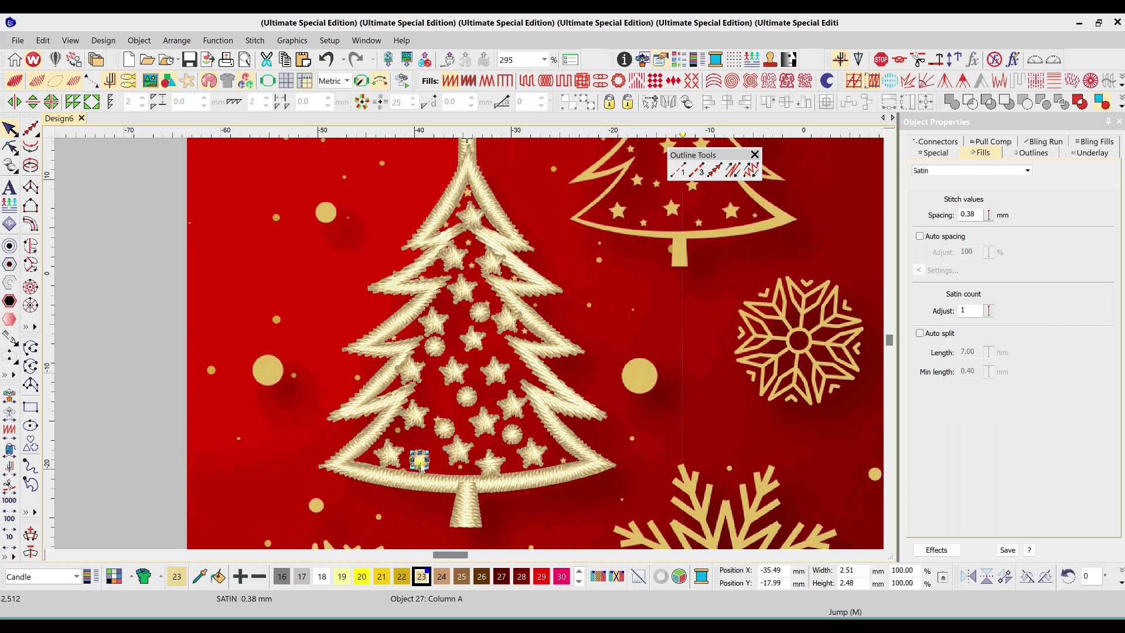
key("t")
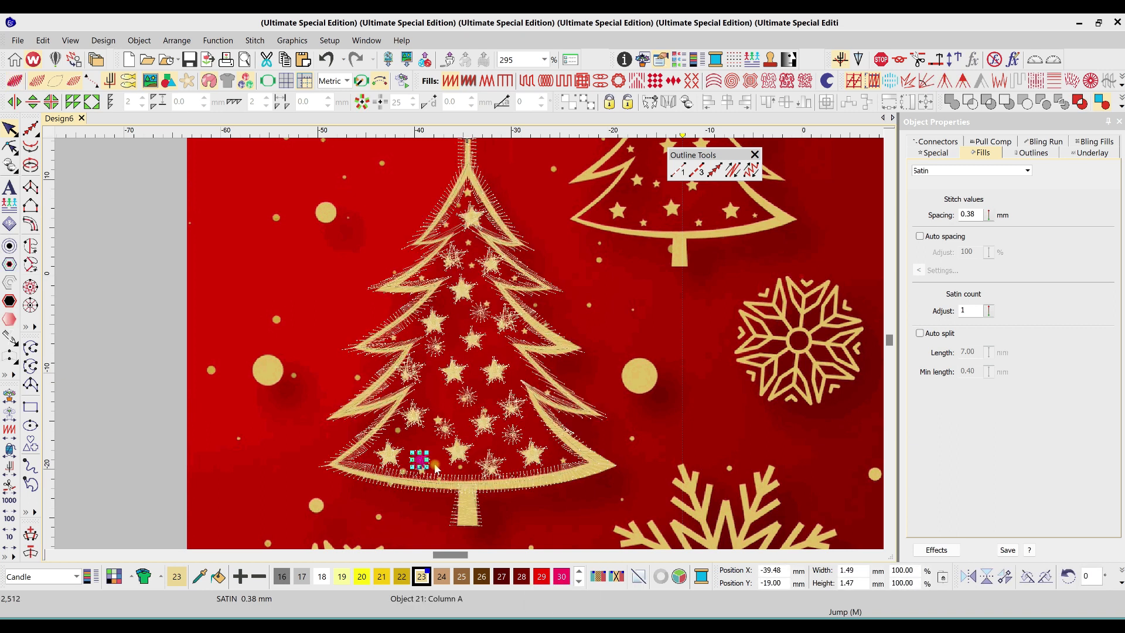
key("Home")
key("Escape")
key("d")
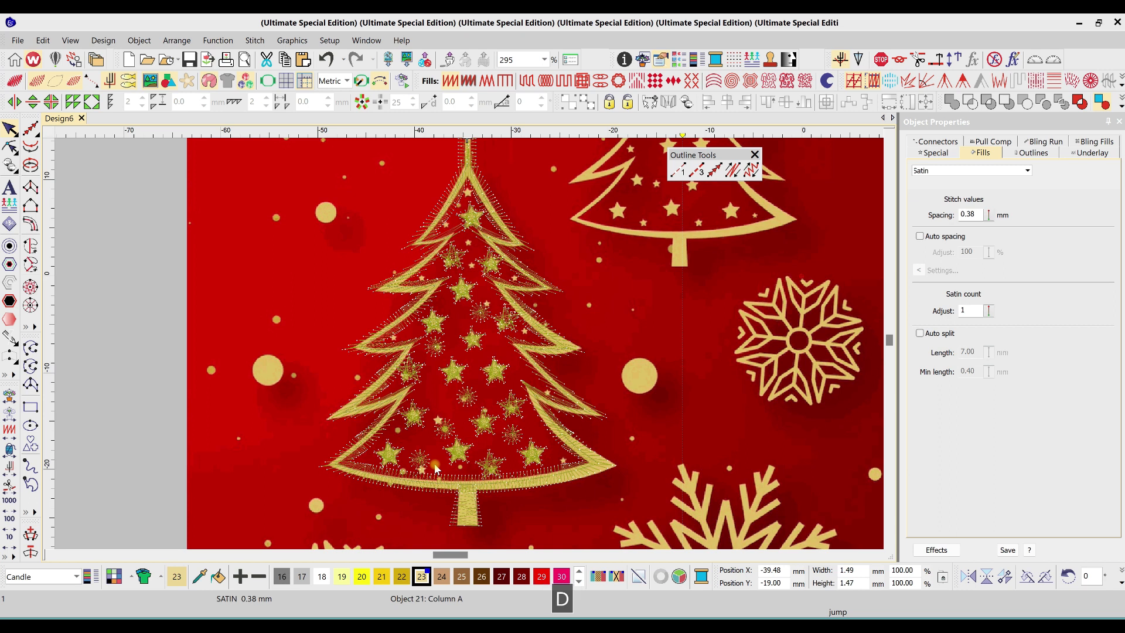
left_click(493, 464)
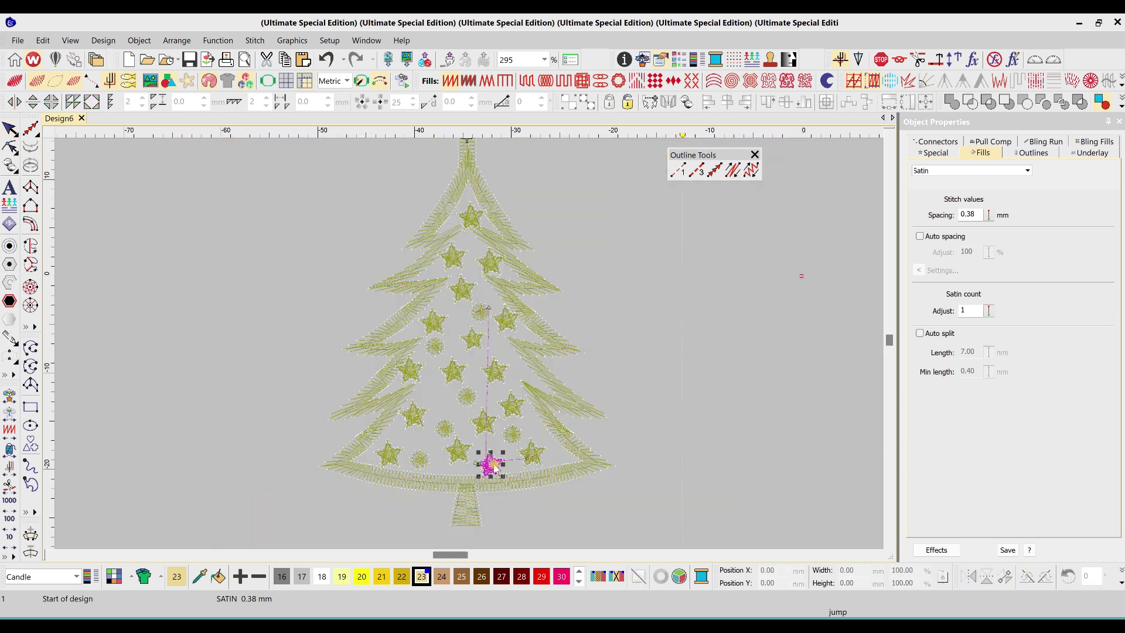
Show the background artwork again and bring the whole design into view
key("ctrl+v")
key("Delete")
key("shift+z")
key("d")
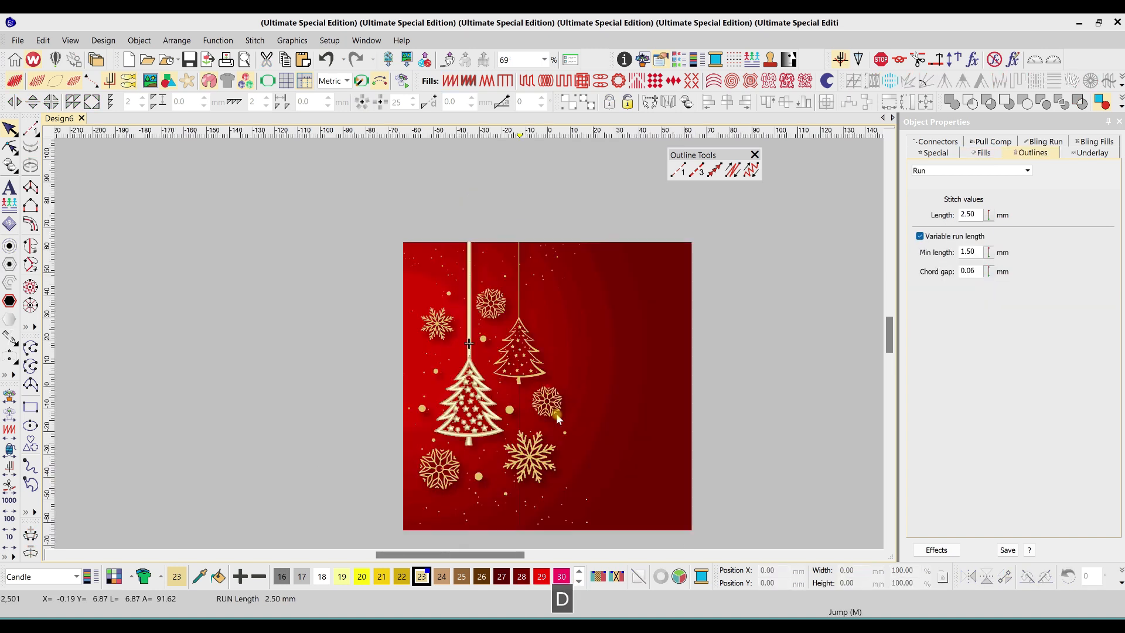
Group the larger tree's objects and place a copy of the group over the smaller tree in the artwork
left_click_drag(431, 217, 517, 465)
key("ctrl+g")
left_click_drag(492, 410, 545, 351)
left_click(557, 224)
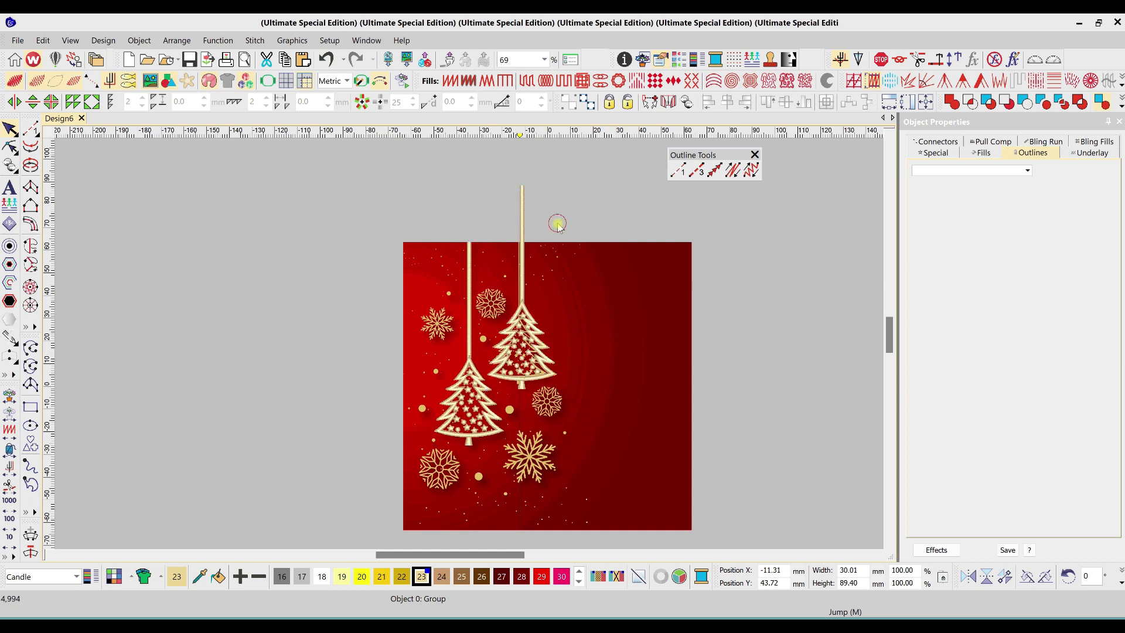
Shorten the copied tree's hanging cord so it ends at the artwork's upper edge
left_click(522, 224)
key("h")
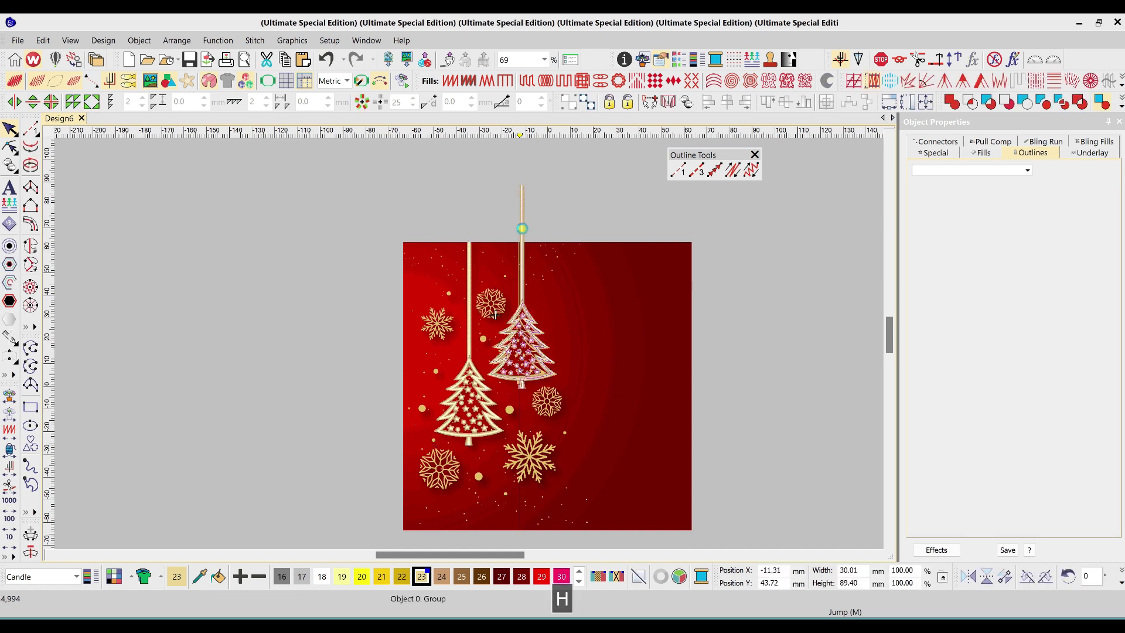
left_click(522, 240)
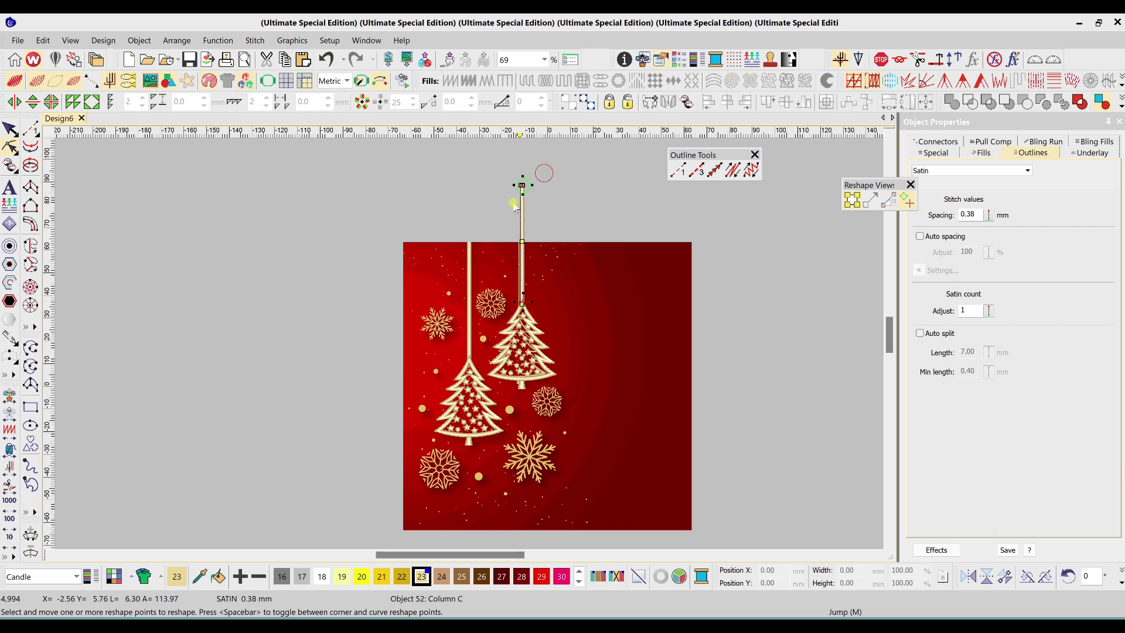
key("Delete")
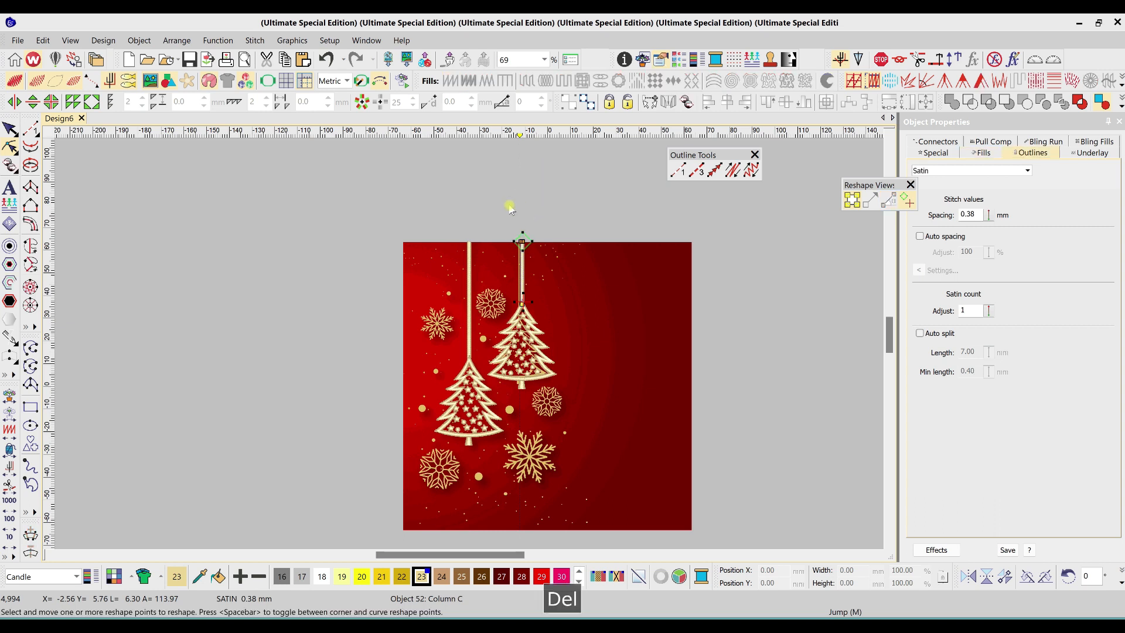
key("Escape")
Draw a 1.20 mm wide Column C satin V over the outermost side branches of the large snowflake's upper-right arm
key("b")
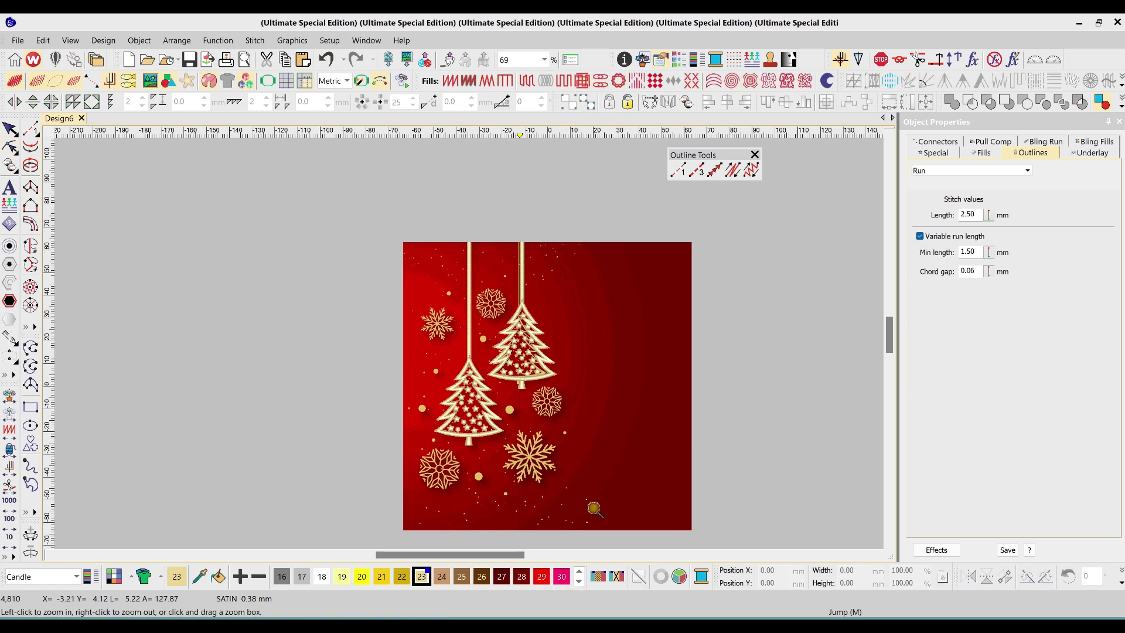
left_click(593, 509)
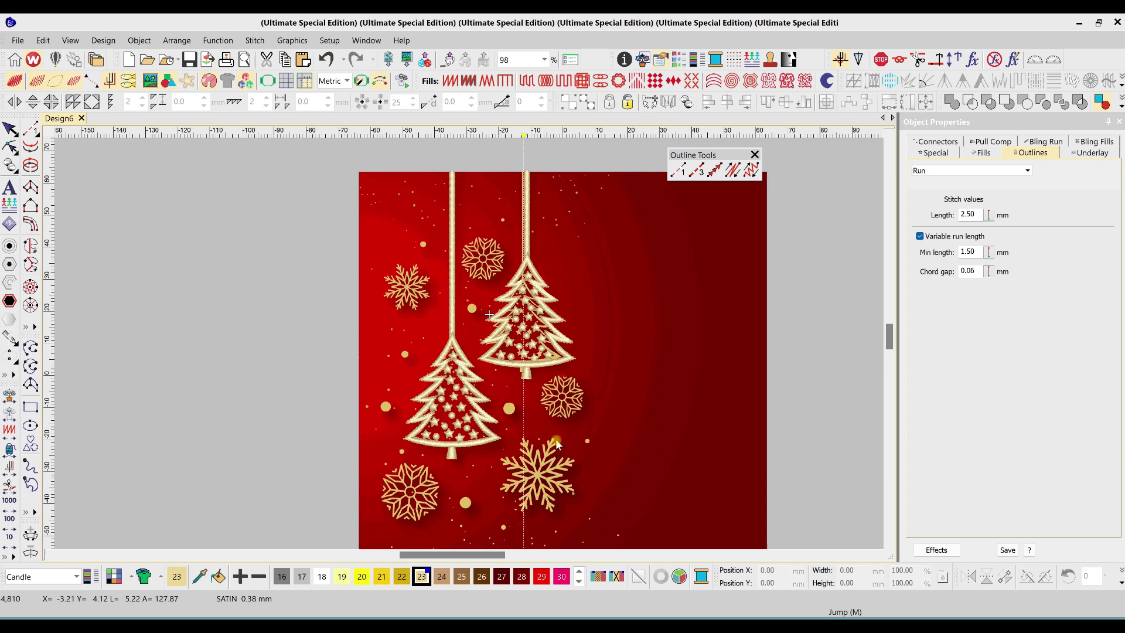
key("b")
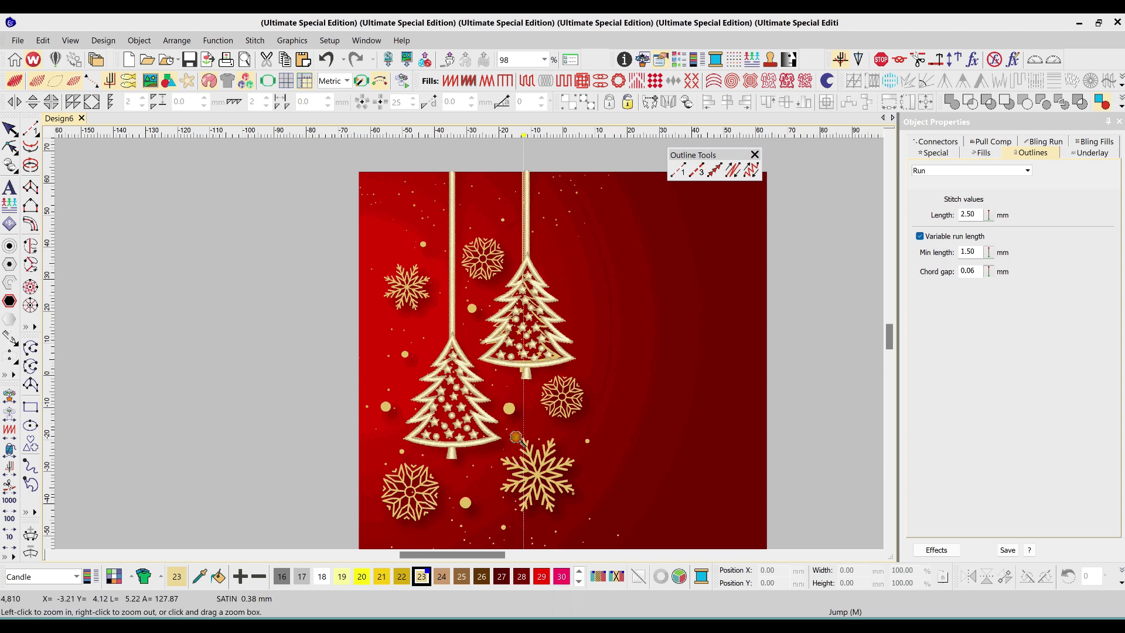
left_click_drag(531, 457, 597, 527)
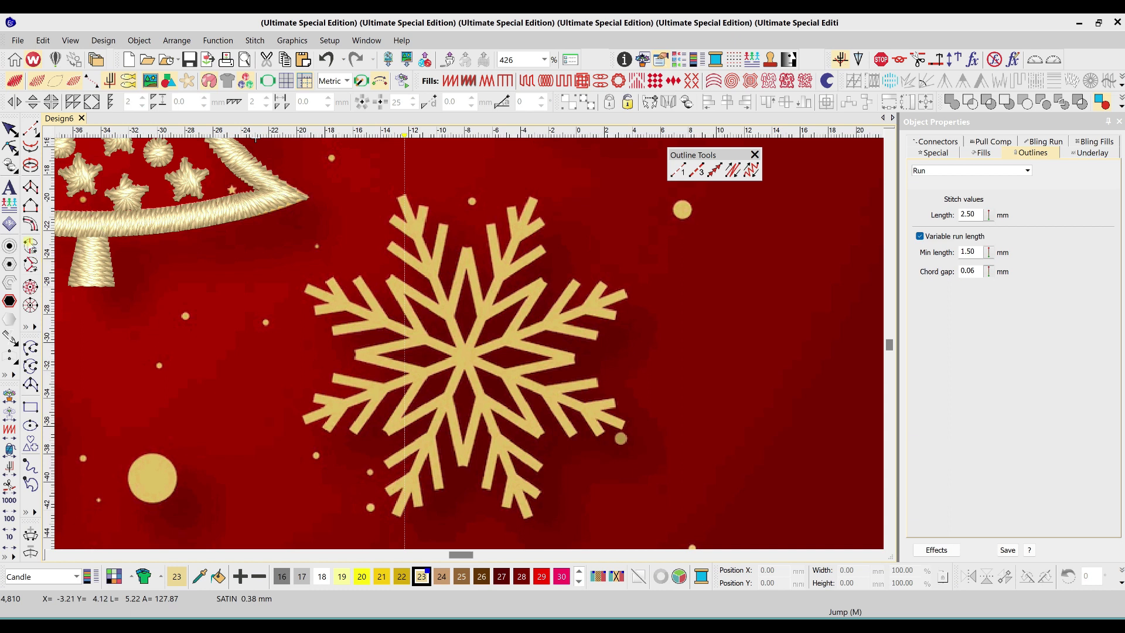
left_click(29, 225)
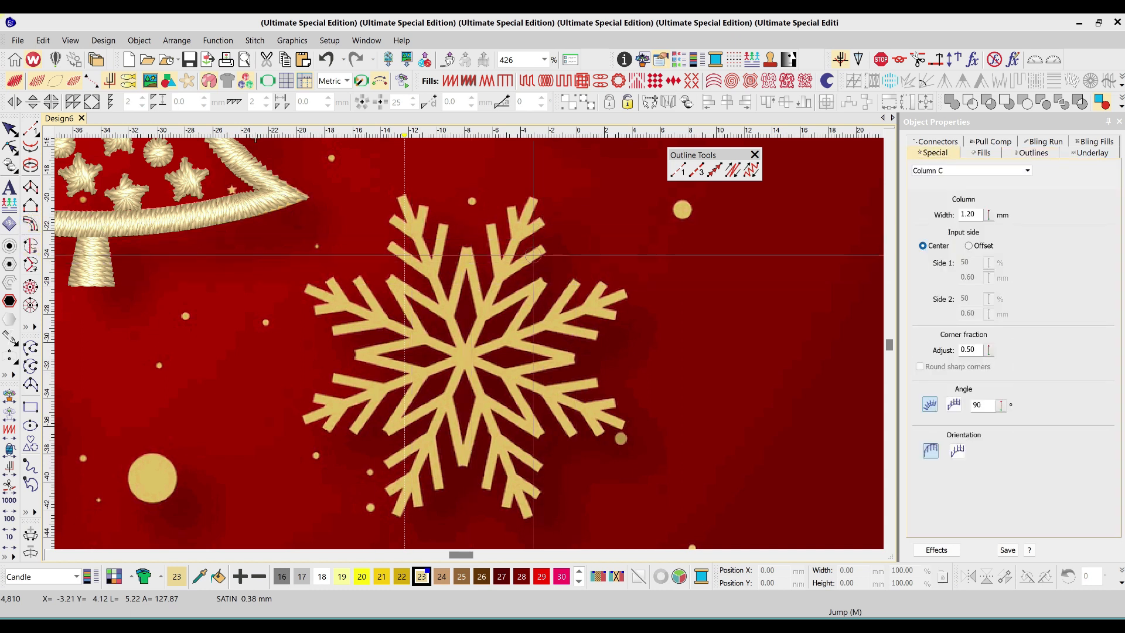
left_click(539, 221)
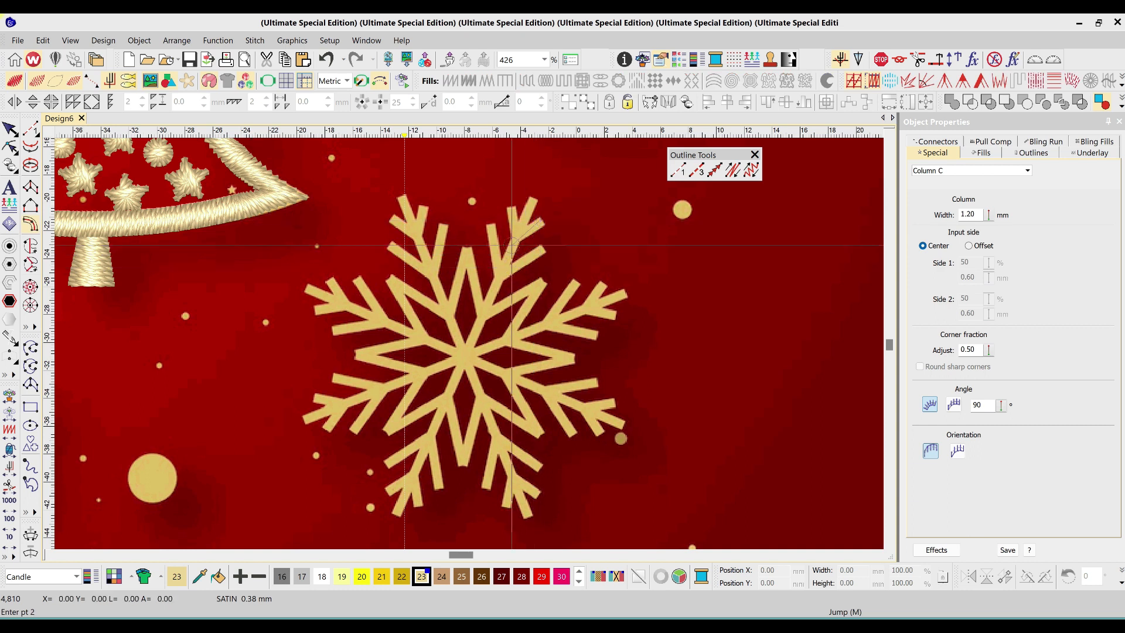
left_click(518, 233)
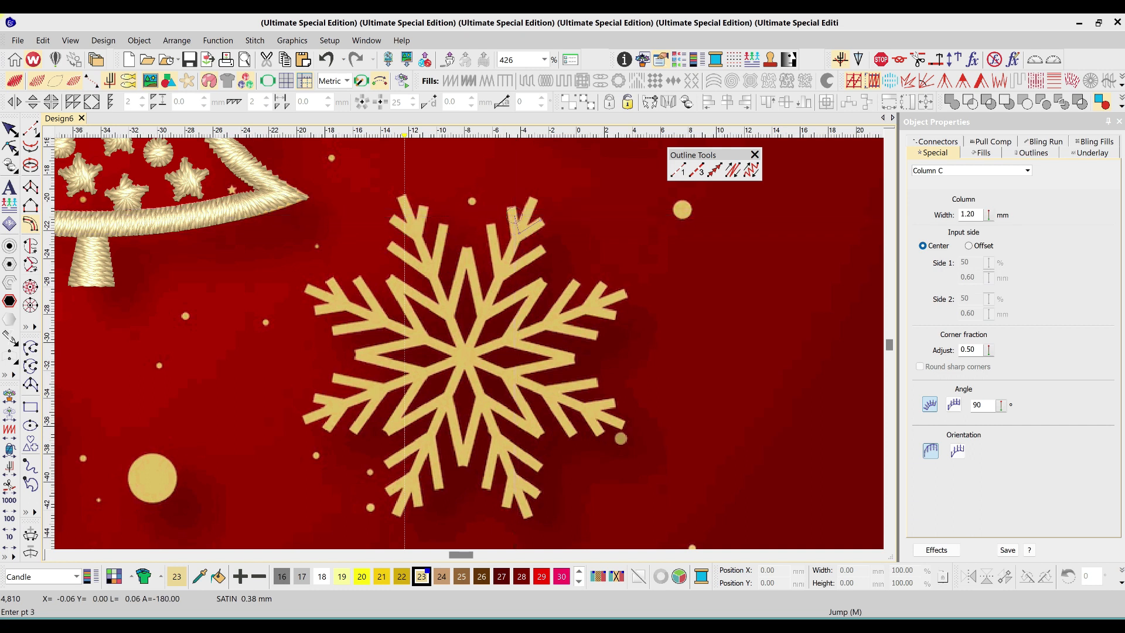
key("space")
left_click(511, 203)
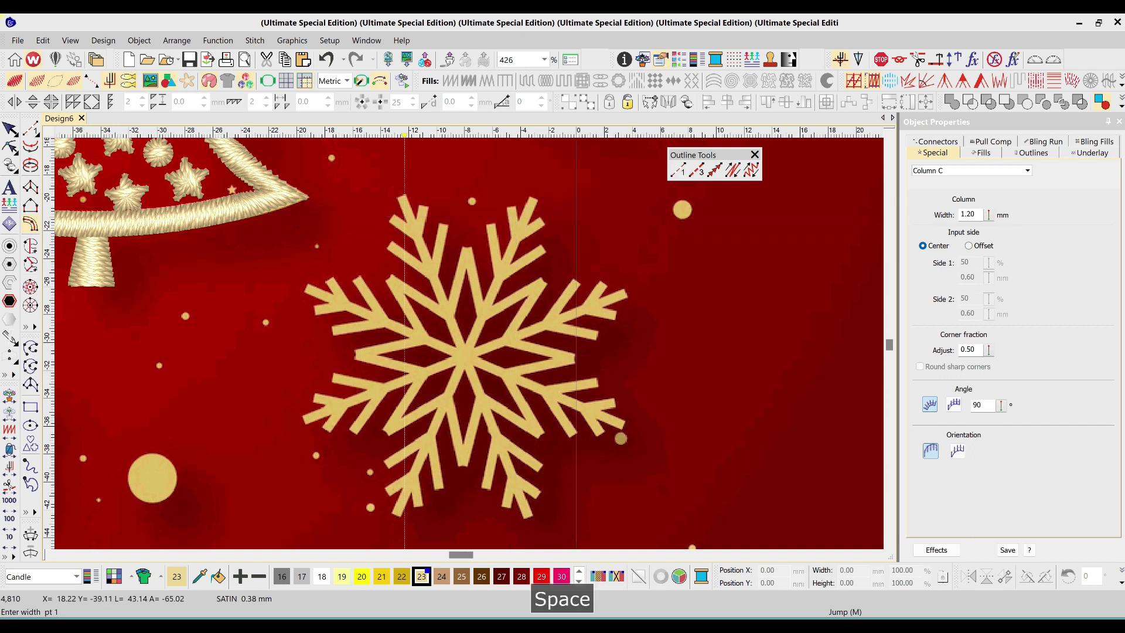
Reshape the outermost V satin to about 3.6 by 3.4 mm by moving its two end points and its corner point along the branches
key("b")
left_click_drag(440, 177, 578, 304)
key("h")
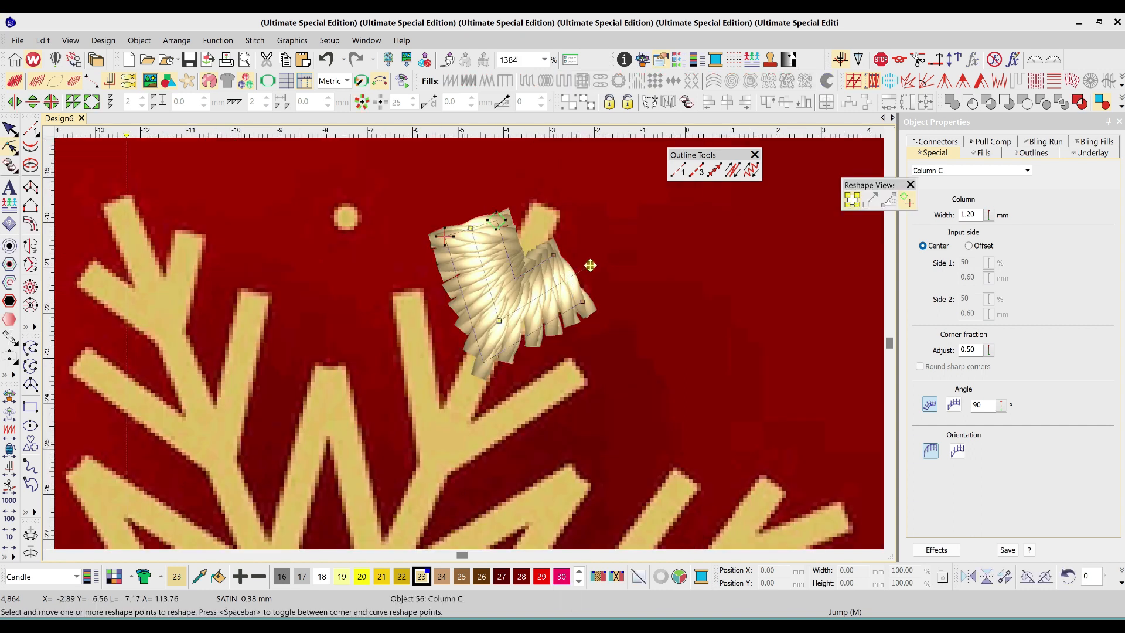
left_click(590, 265)
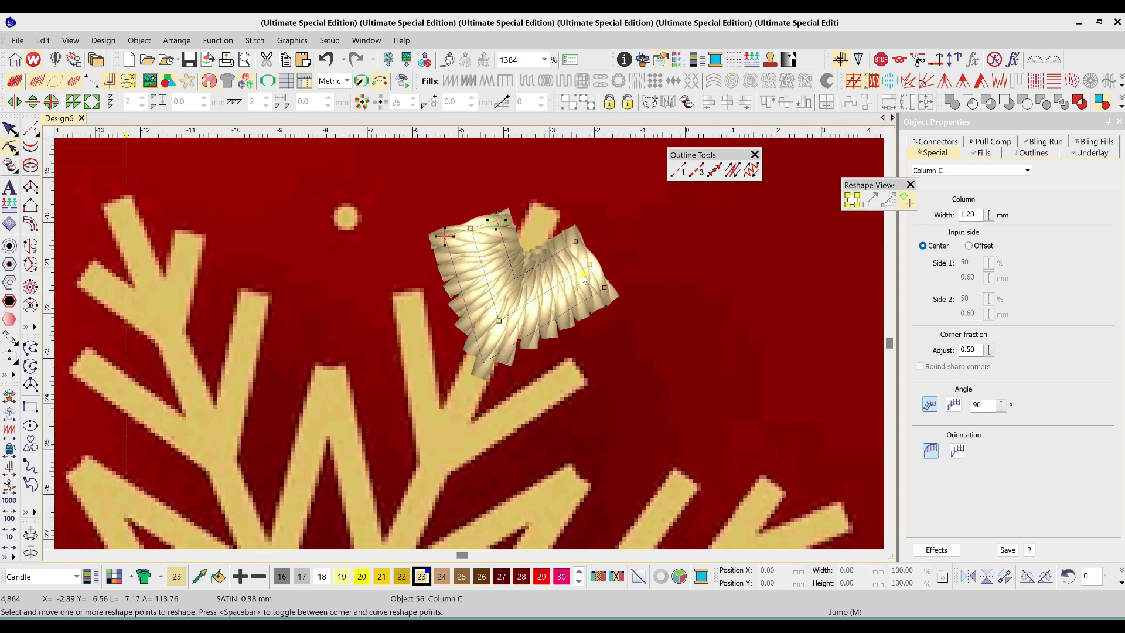
left_click(494, 324)
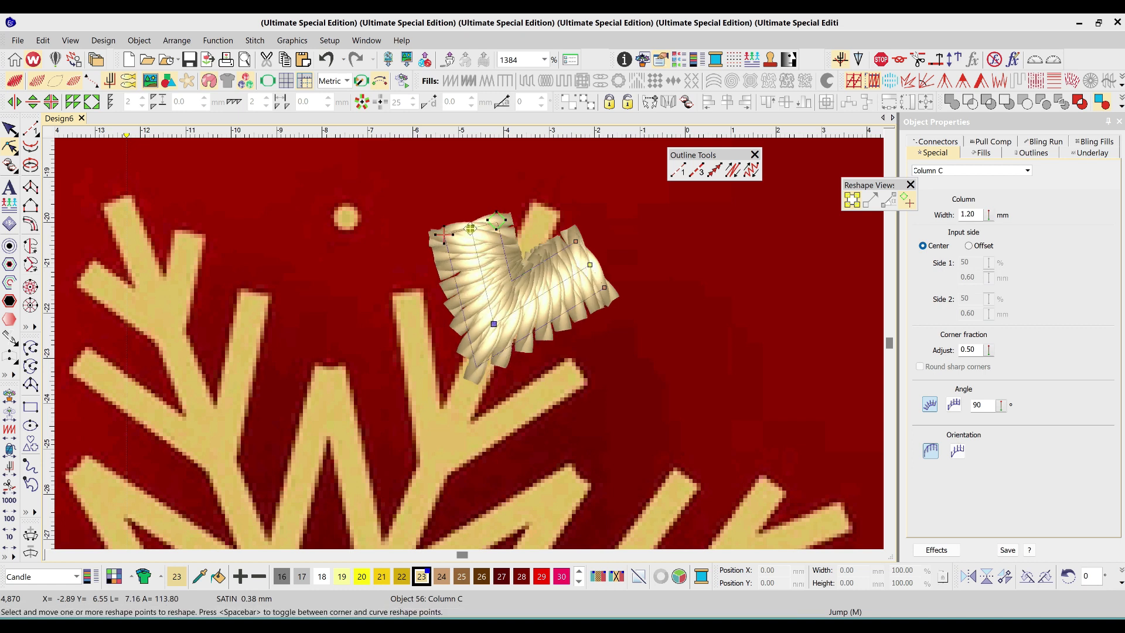
left_click(467, 221)
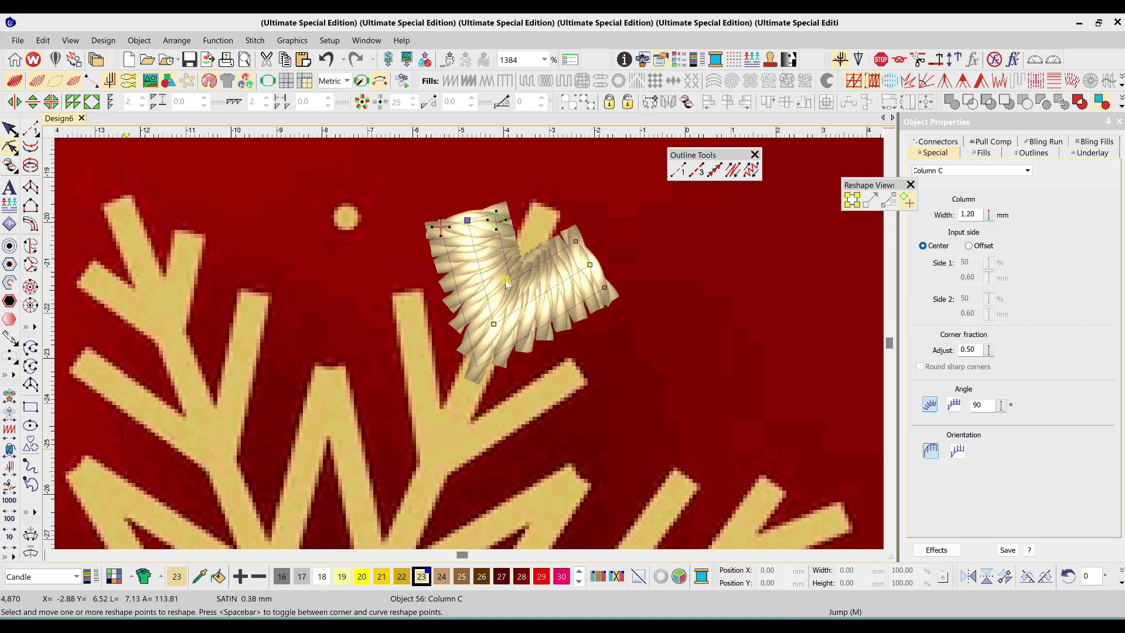
key("Escape")
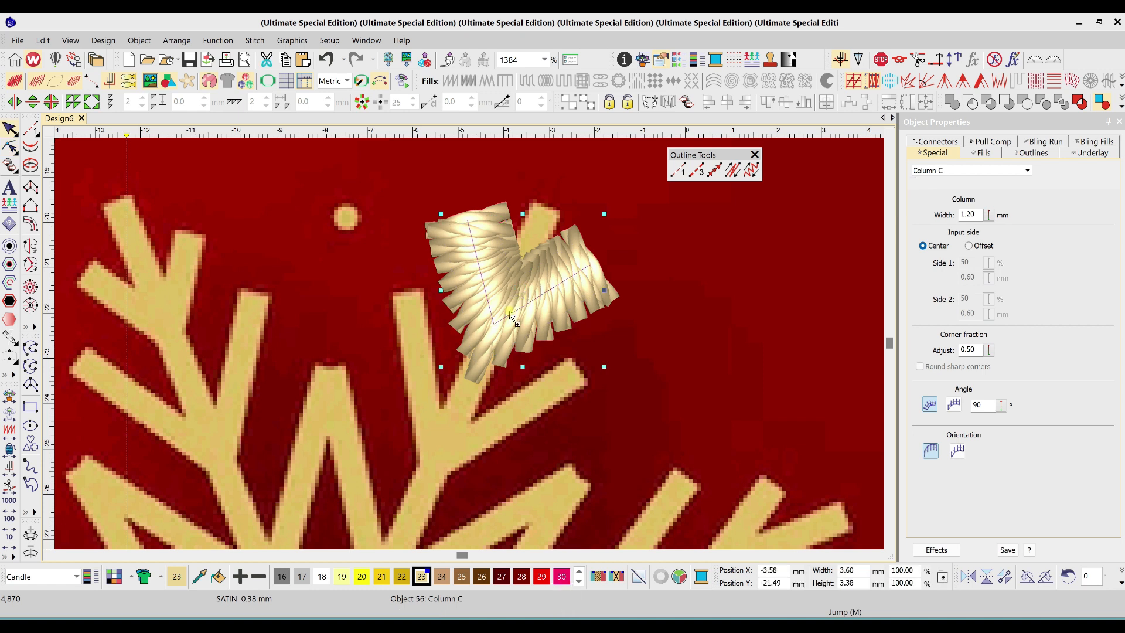
Copy the V satin onto the arm's next pair of side branches and extend both ends to the branch tips, about 4.9 by 4.9 mm
left_click_drag(461, 418, 462, 442)
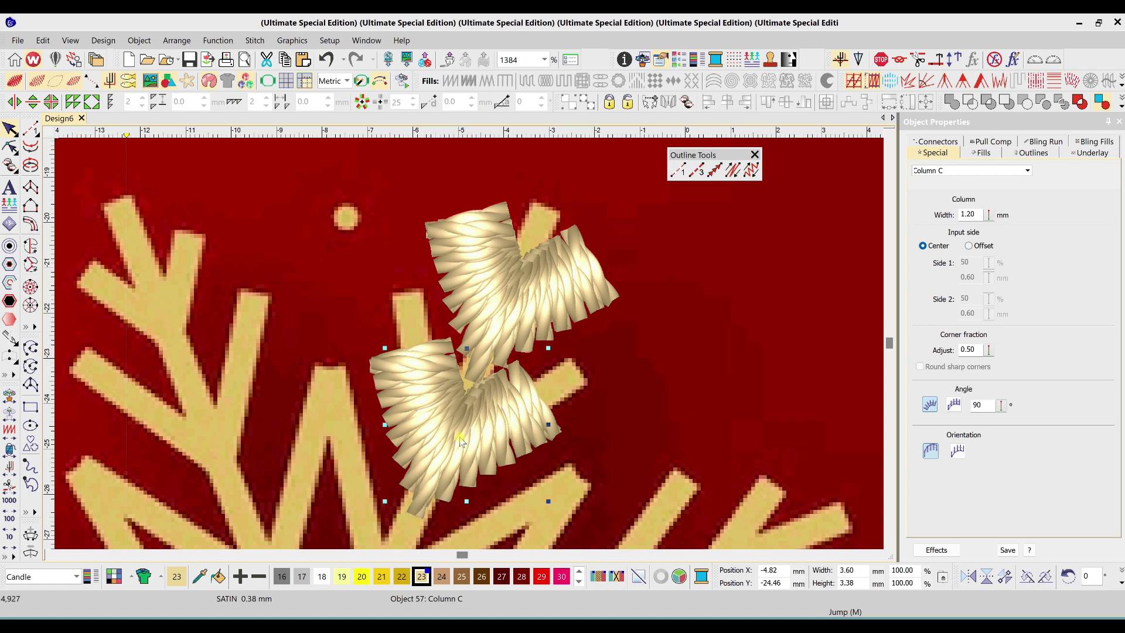
key("h")
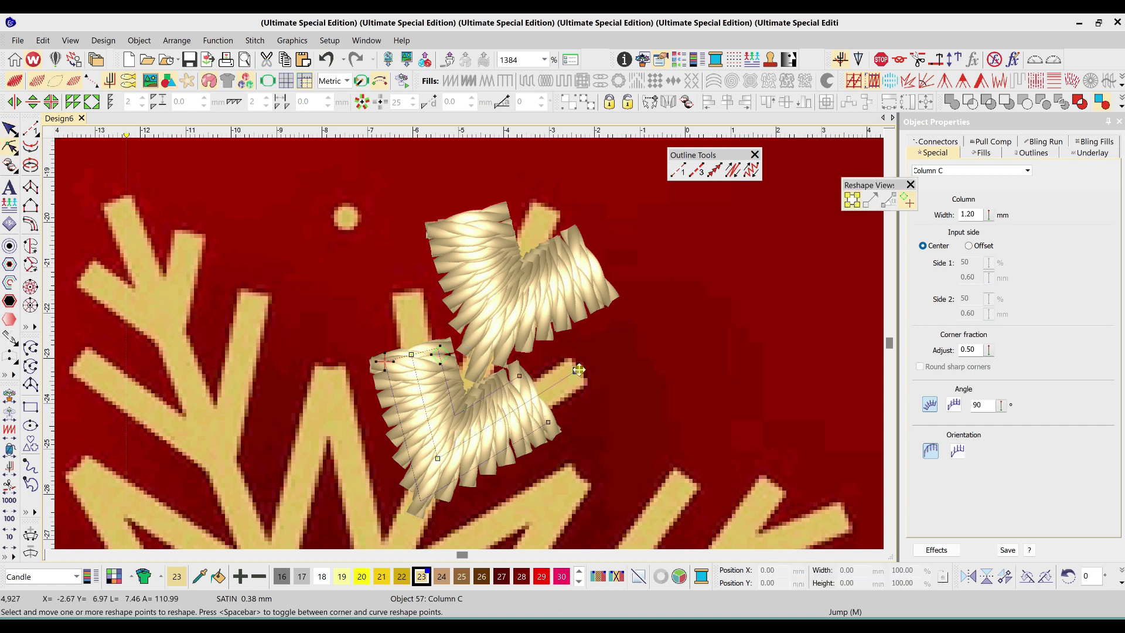
left_click_drag(580, 369, 581, 369)
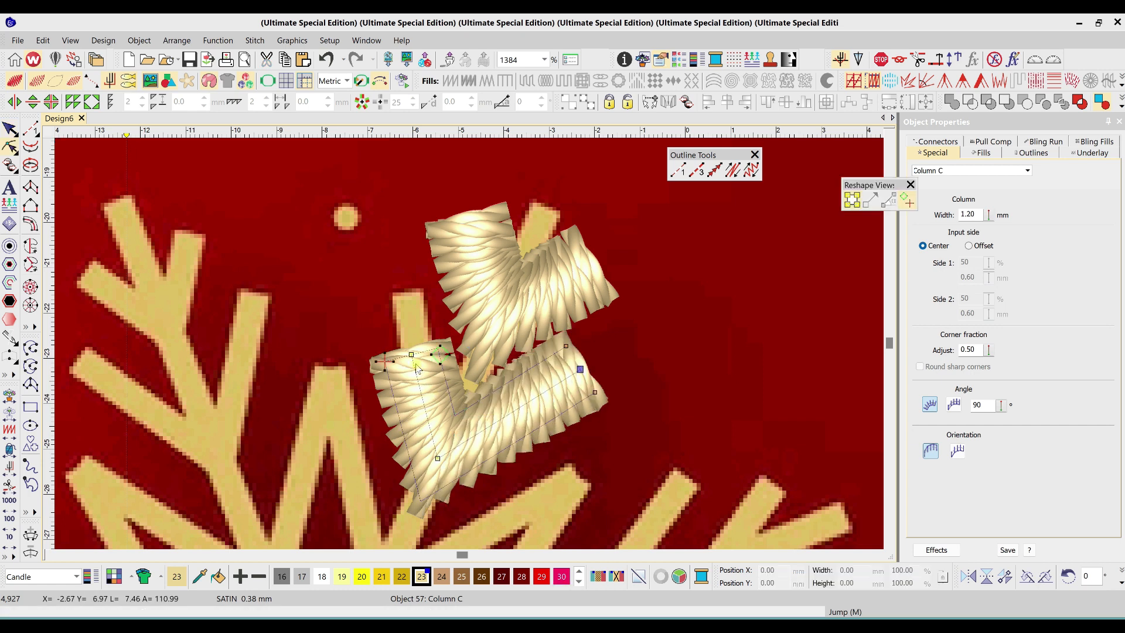
left_click_drag(402, 296, 401, 288)
key("shift+z")
key("Escape")
scroll(473, 390, "down", 1)
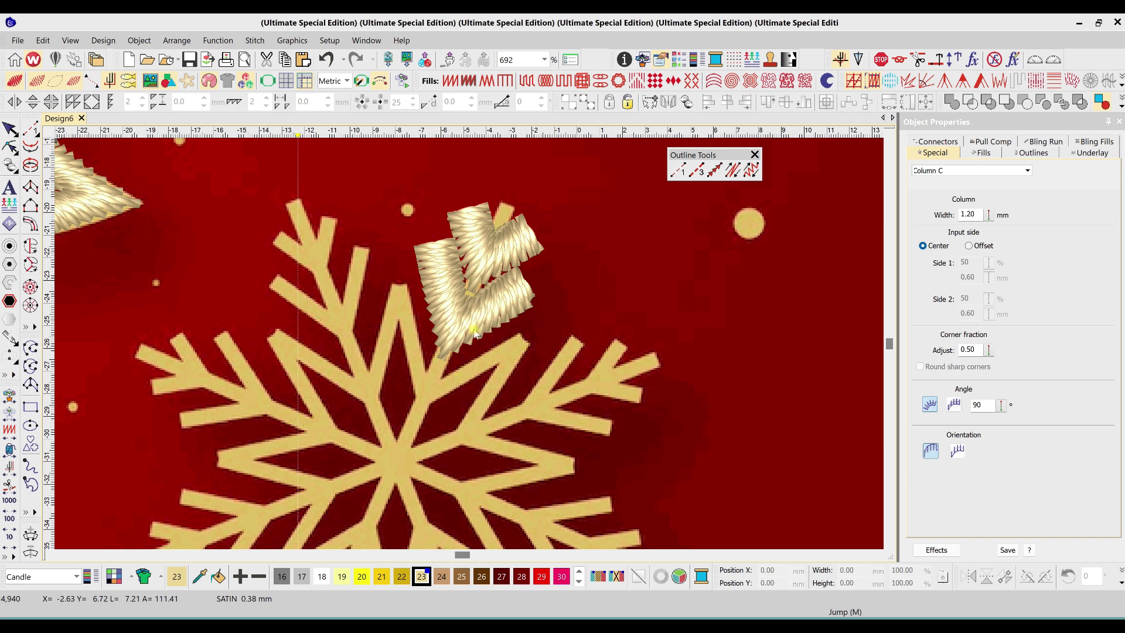
left_click(32, 224)
left_click(506, 205)
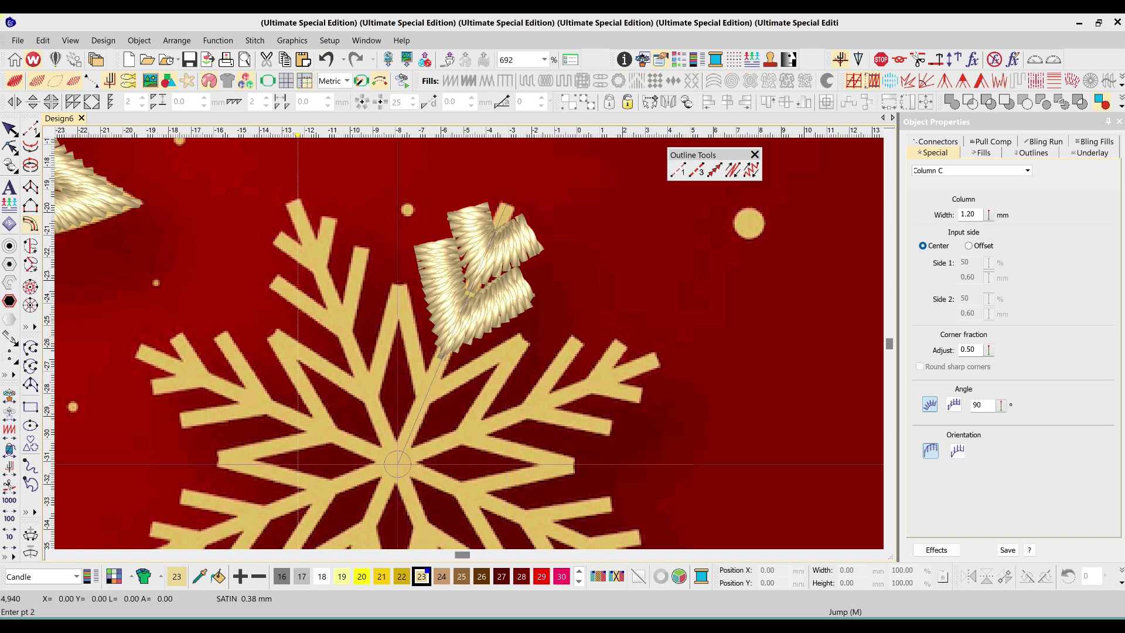
left_click(397, 464)
key("space")
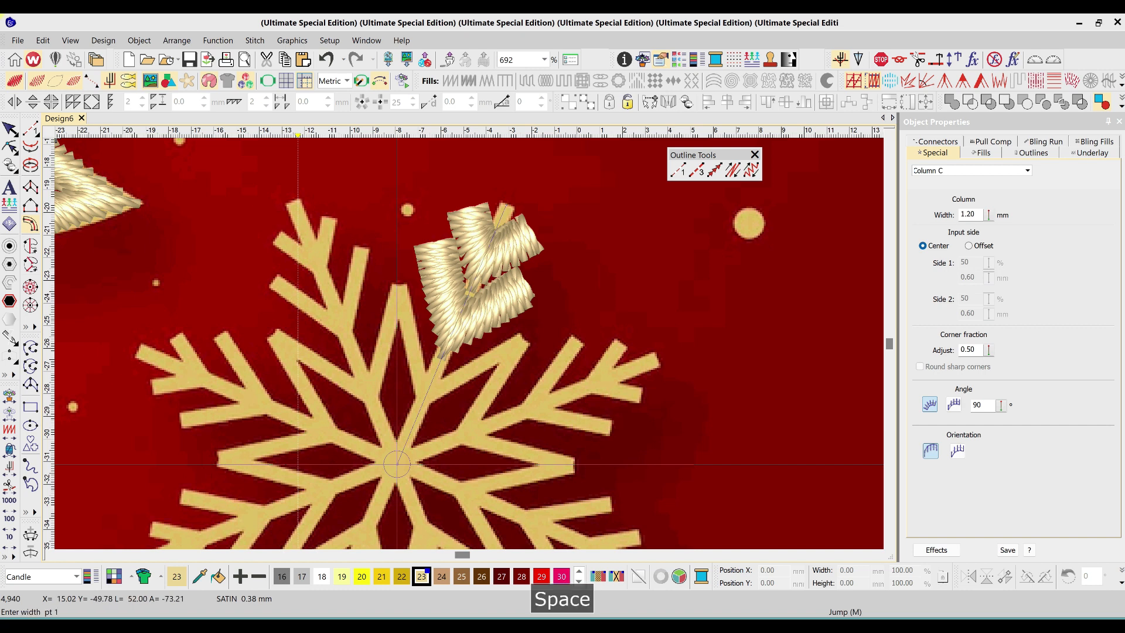
key("space")
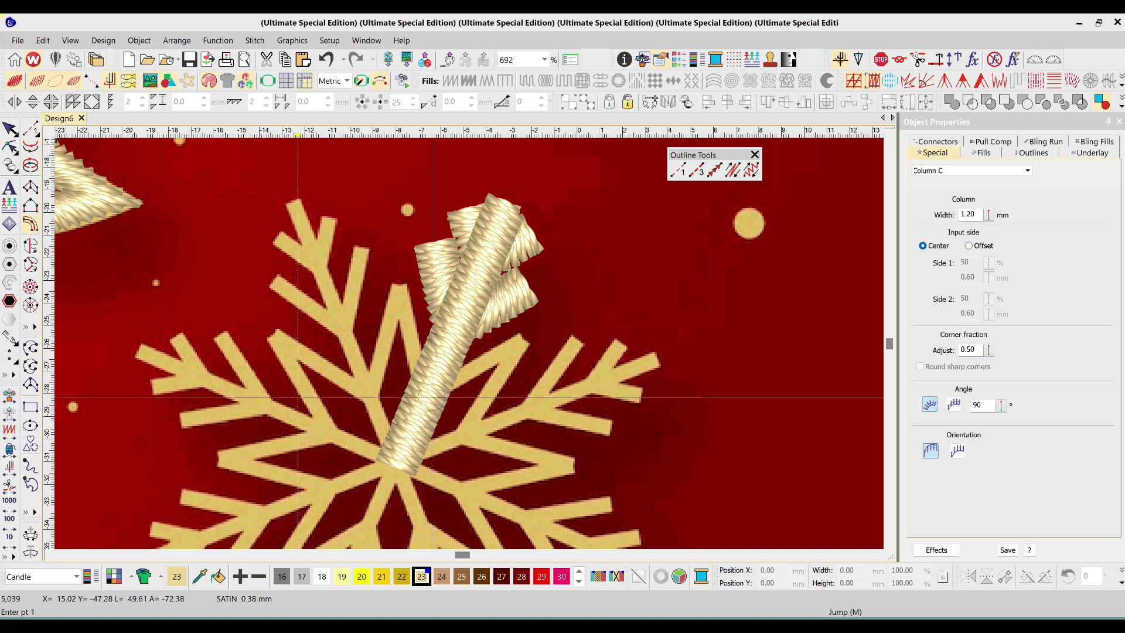
key("o")
key("Delete")
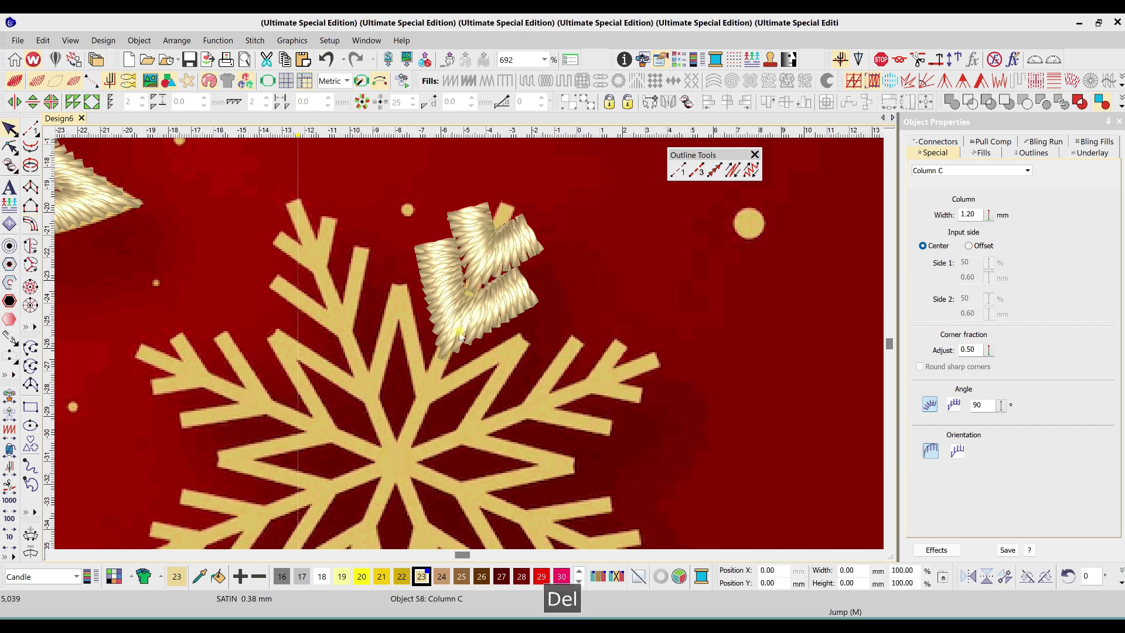
Copy the second V satin toward the snowflake's centre and extend both ends to the tips of the inner star points
left_click(462, 321)
left_click_drag(456, 350, 433, 394)
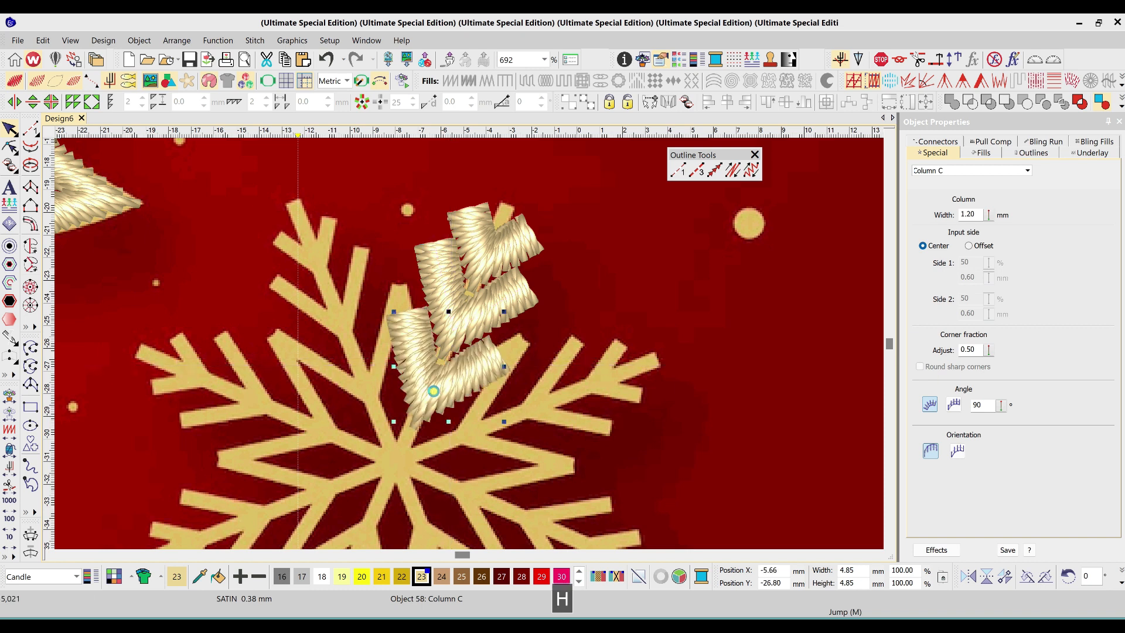
key("h")
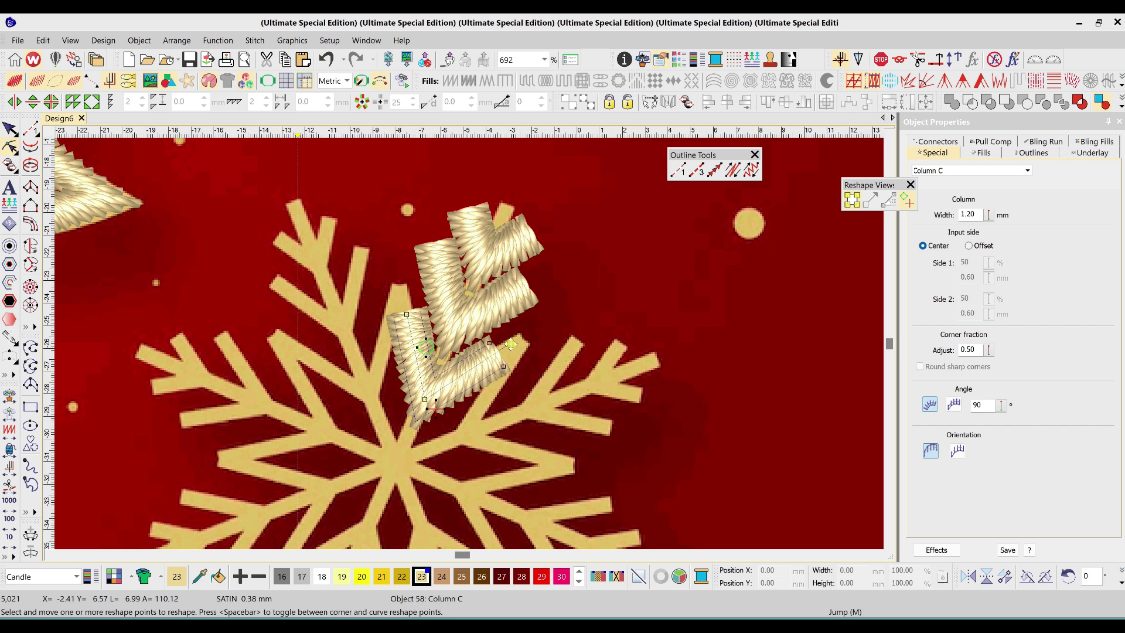
left_click_drag(520, 341, 520, 341)
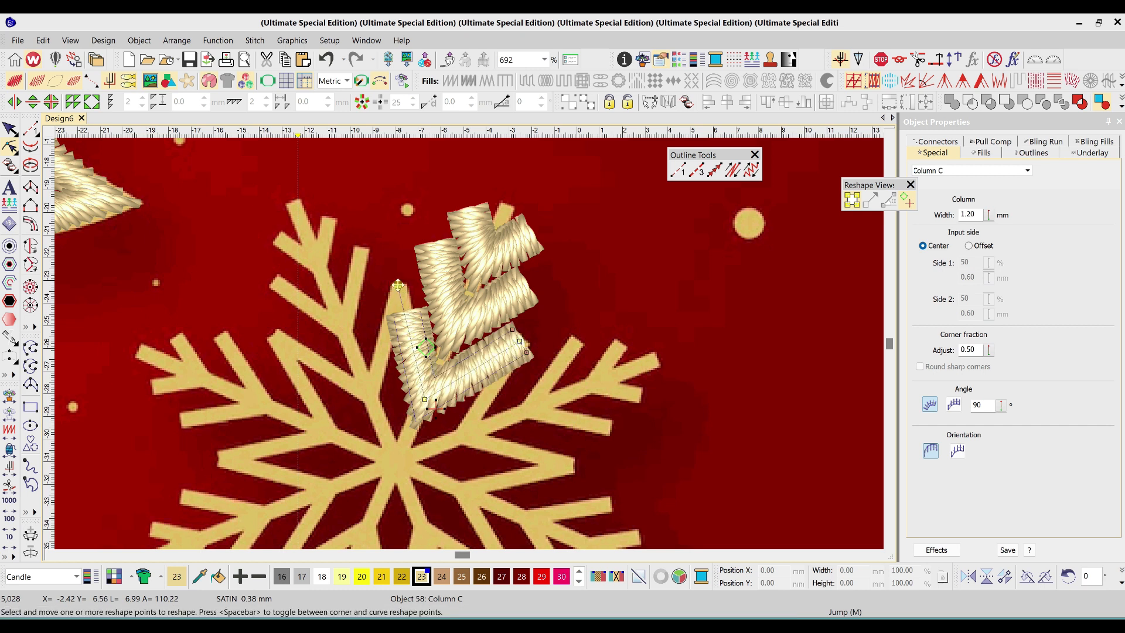
left_click_drag(398, 285, 398, 285)
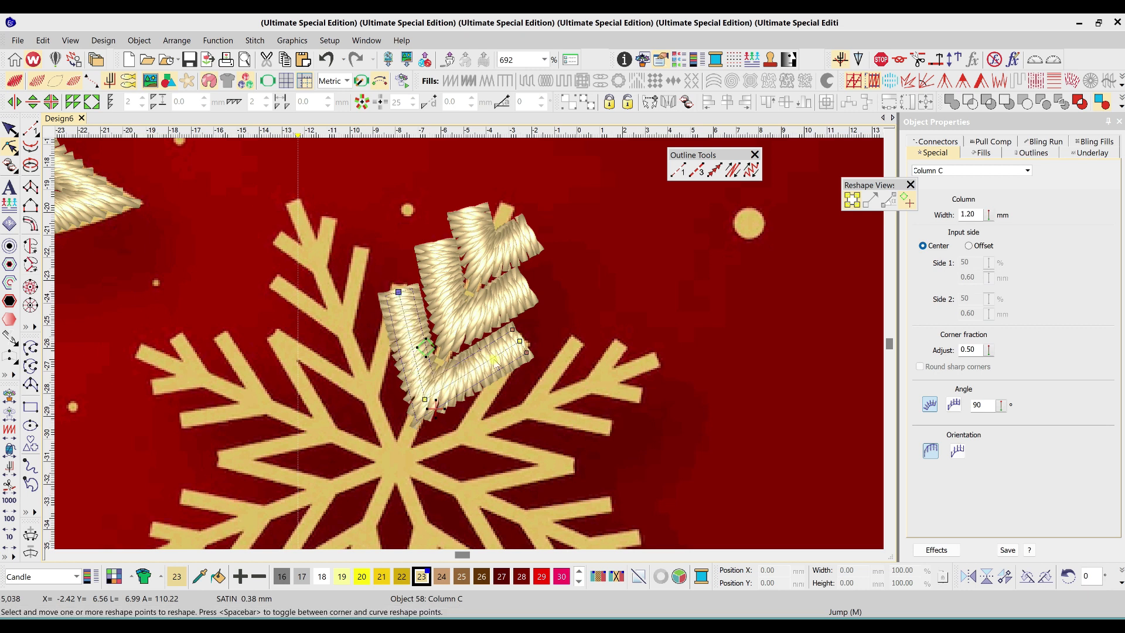
left_click(522, 340)
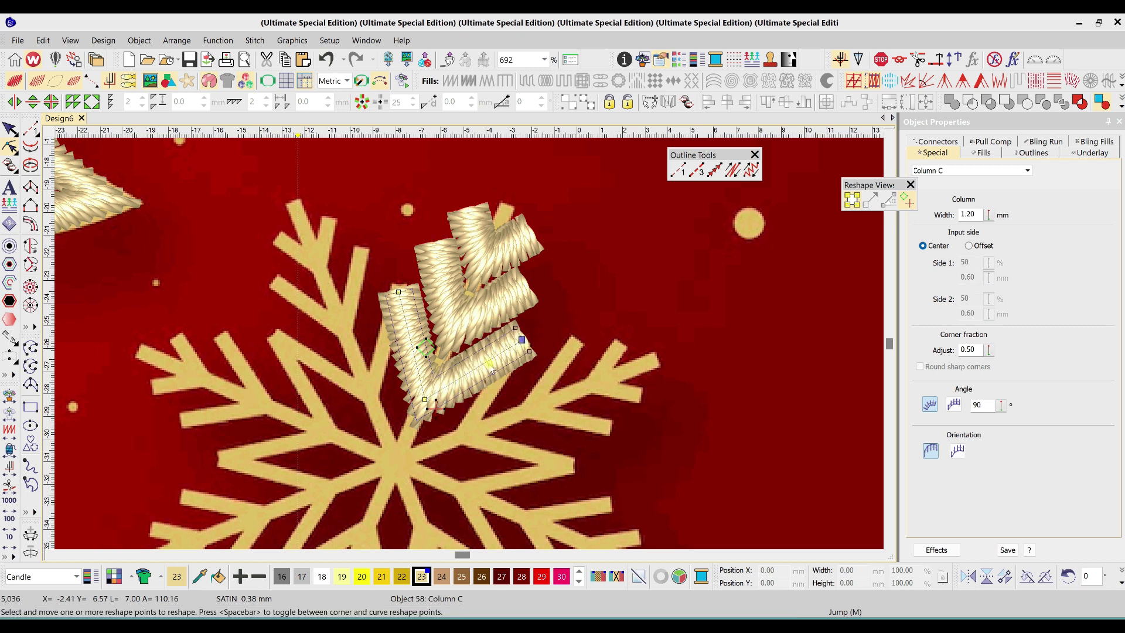
key("Escape")
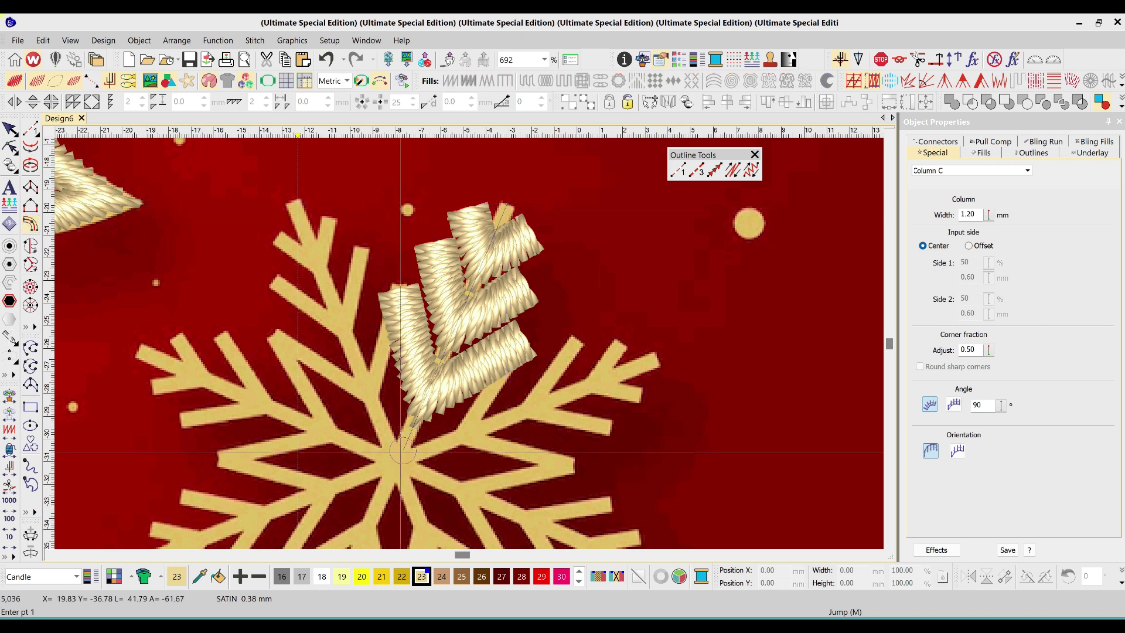
Draw a 1.20 mm wide Column C satin along the arm's stem from its tip to the snowflake's centre, spanning about 5.9 by 11.8 mm
left_click(398, 461)
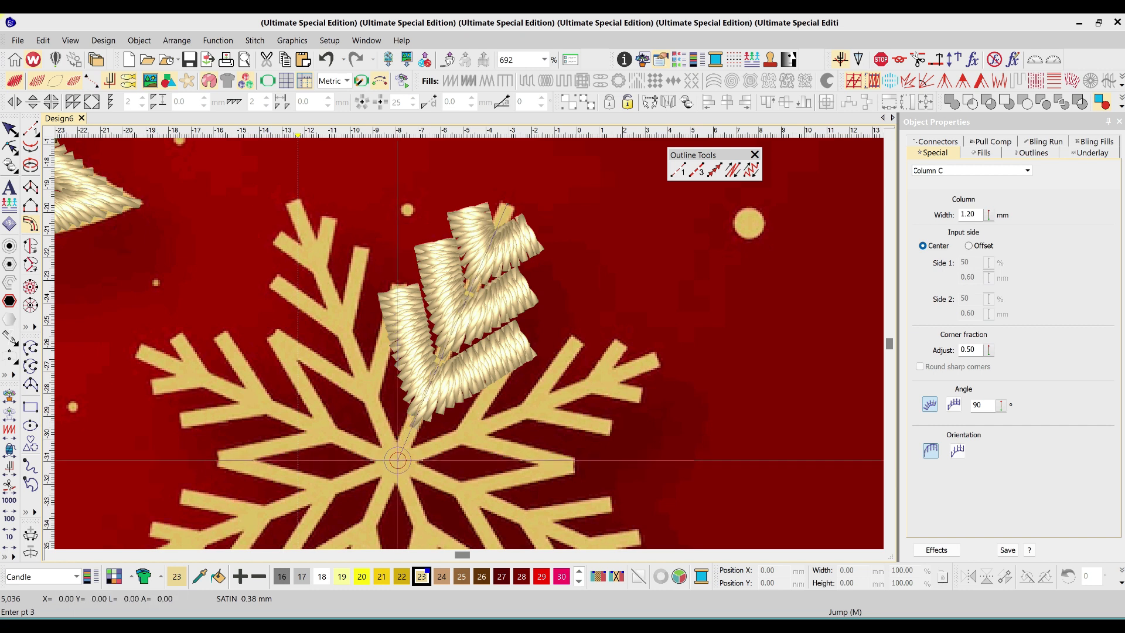
key("space")
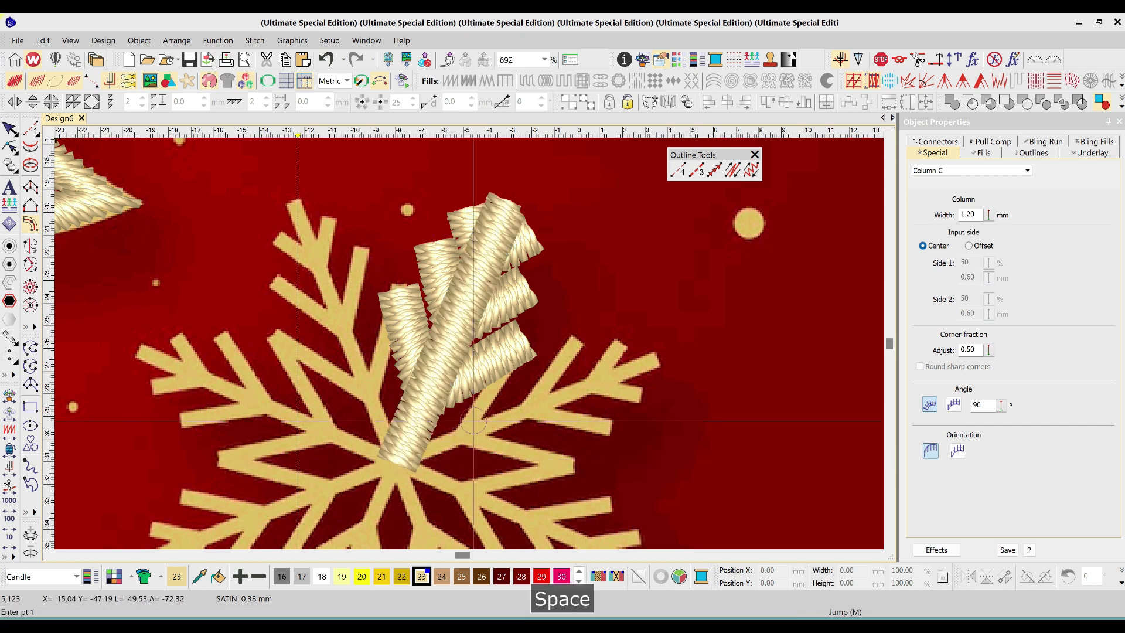
key("Escape")
key("Escape")
left_click(527, 251)
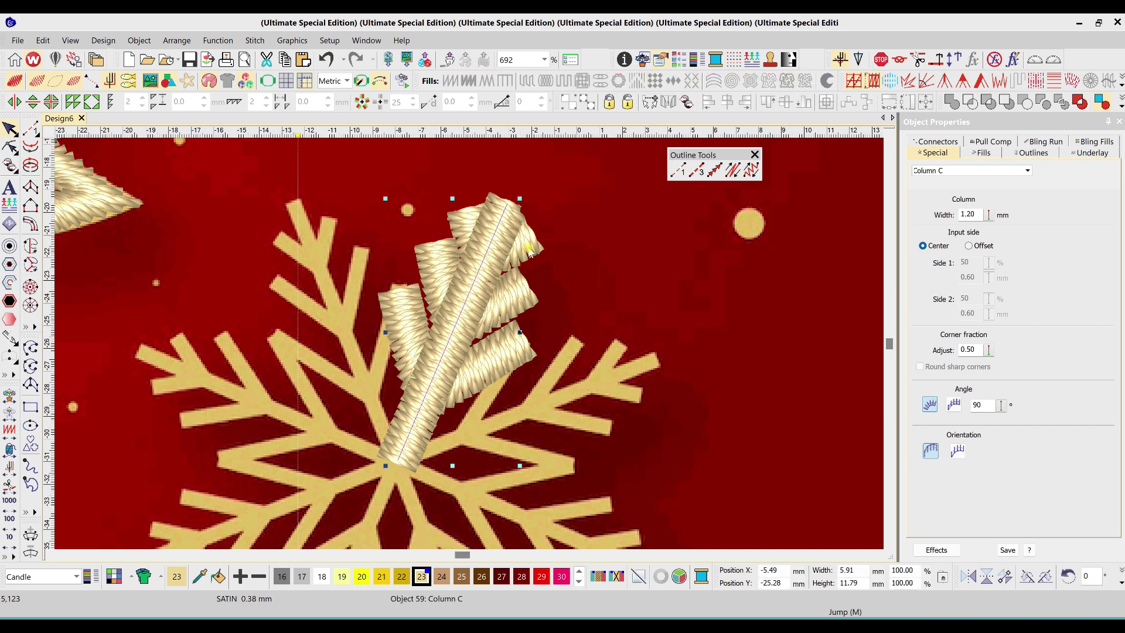
Branch the arm's stem and three V satins into one object entering and exiting at the snowflake's centre, and cut and repaste it
left_click(529, 258, "ctrl")
left_click(499, 353, "ctrl")
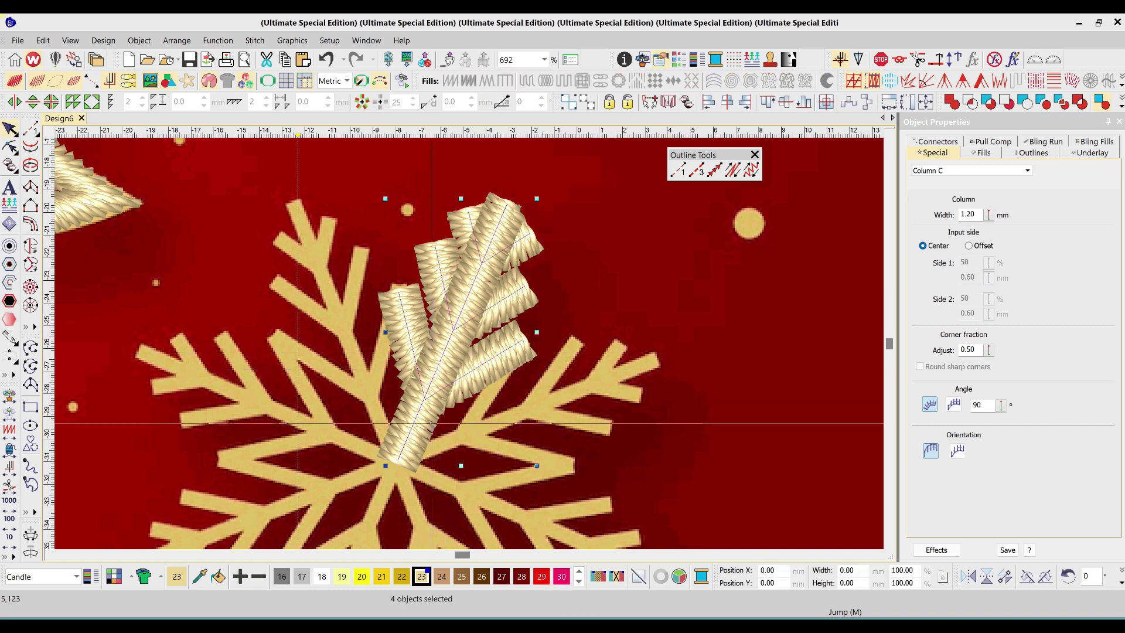
left_click(401, 466)
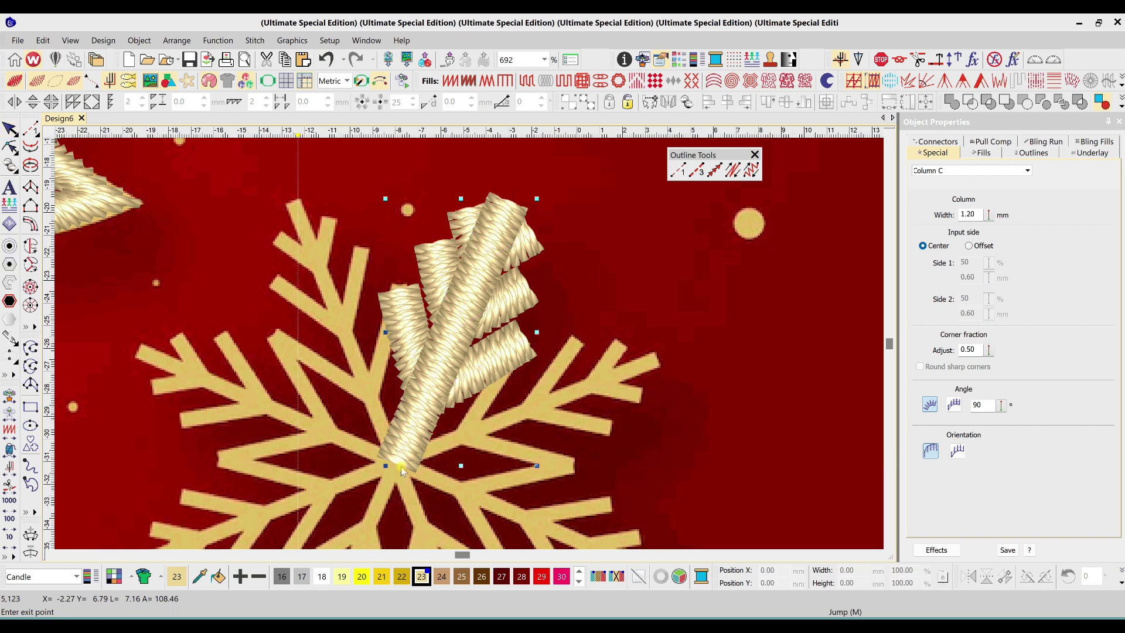
left_click(412, 458)
key("ctrl+x")
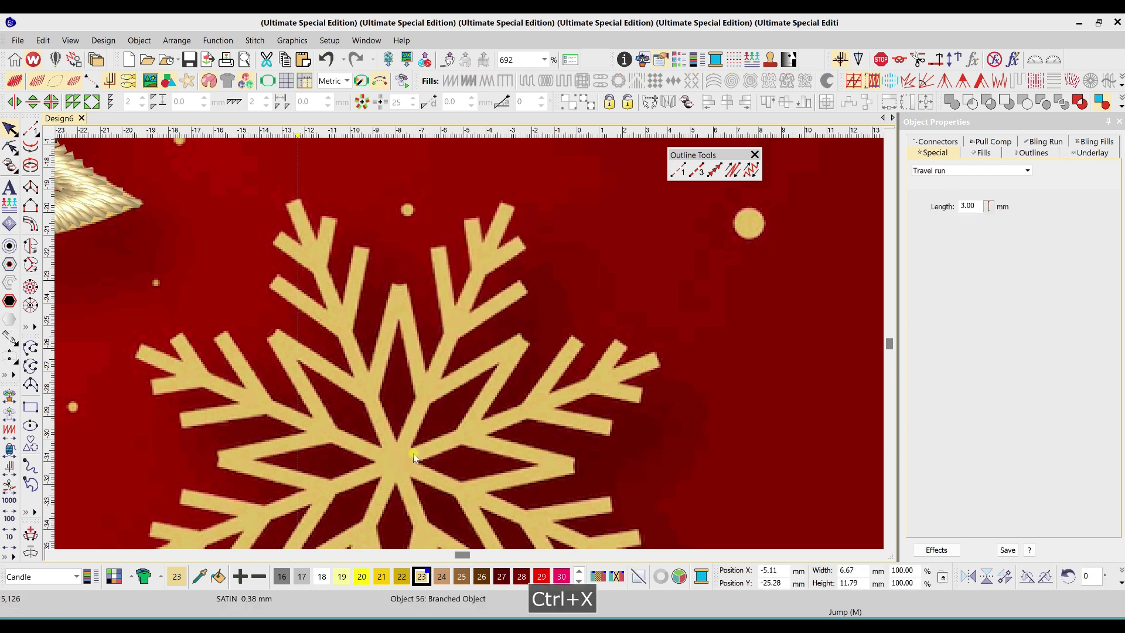
key("ctrl+v")
Create an eight-copy wreath of the branched arm around the snowflake's centre
key("shift+z")
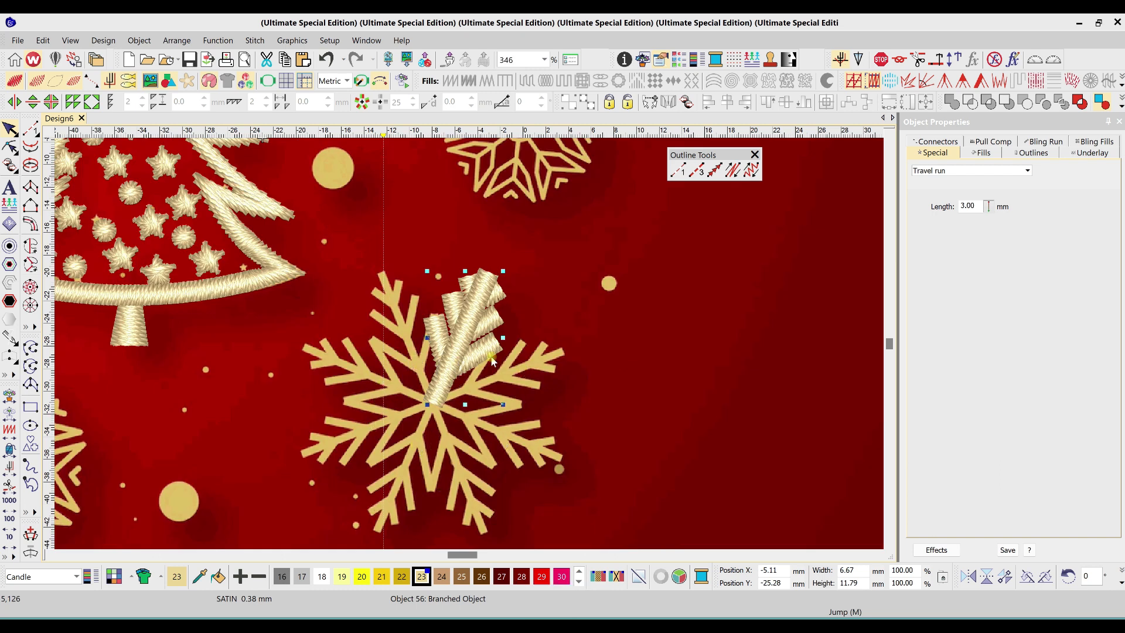
left_click(362, 103)
left_click(413, 100)
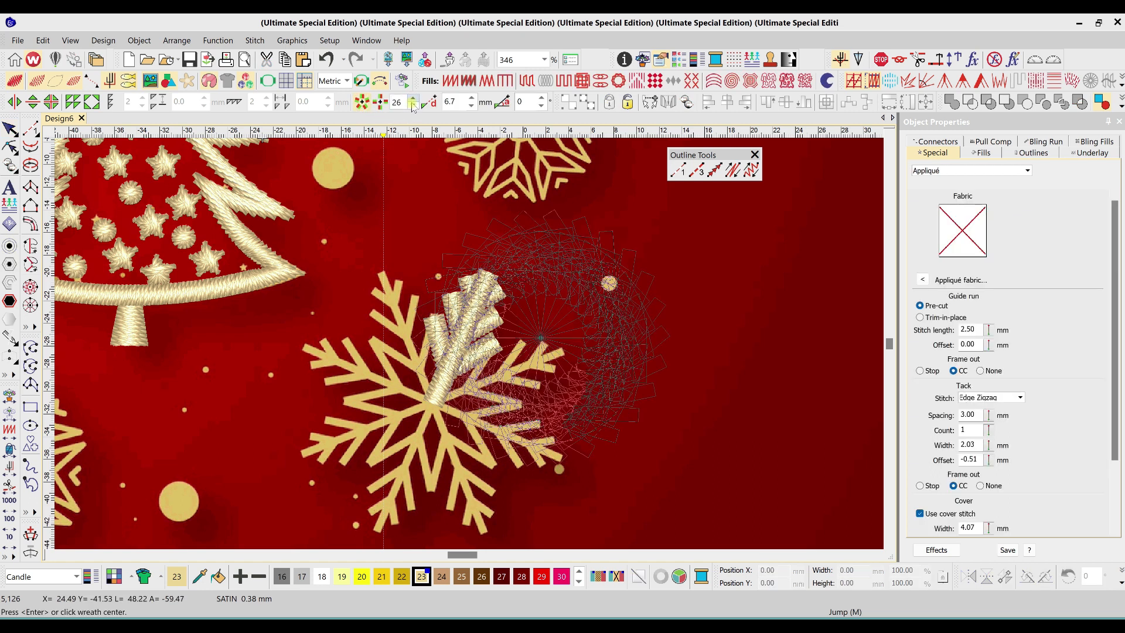
left_click(413, 106)
left_click(413, 107)
left_click(413, 99)
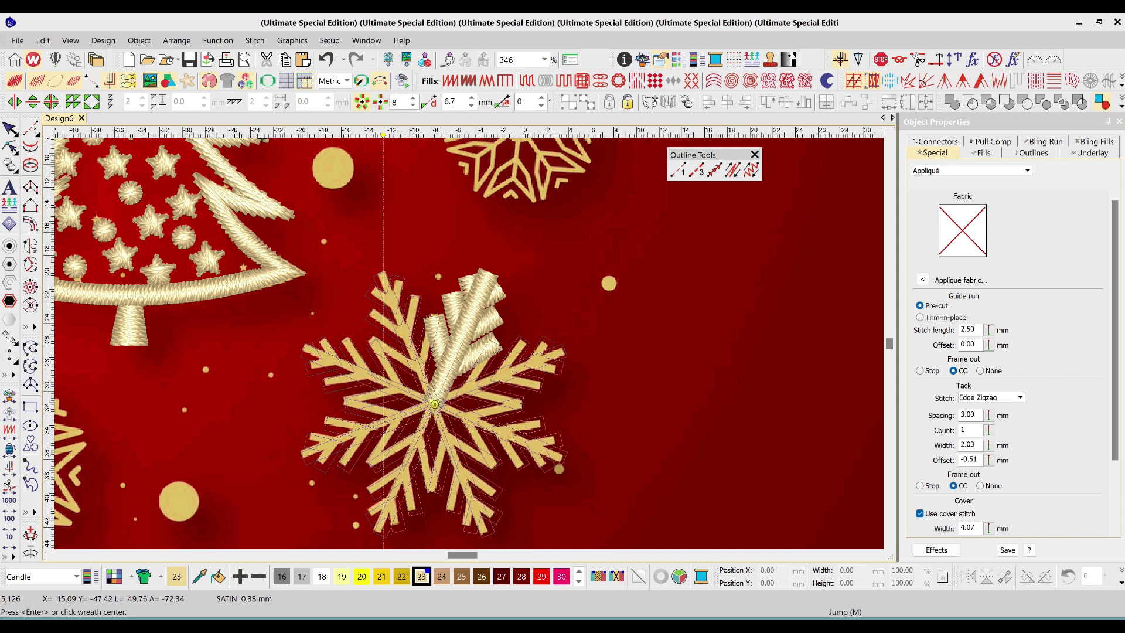
key("Return")
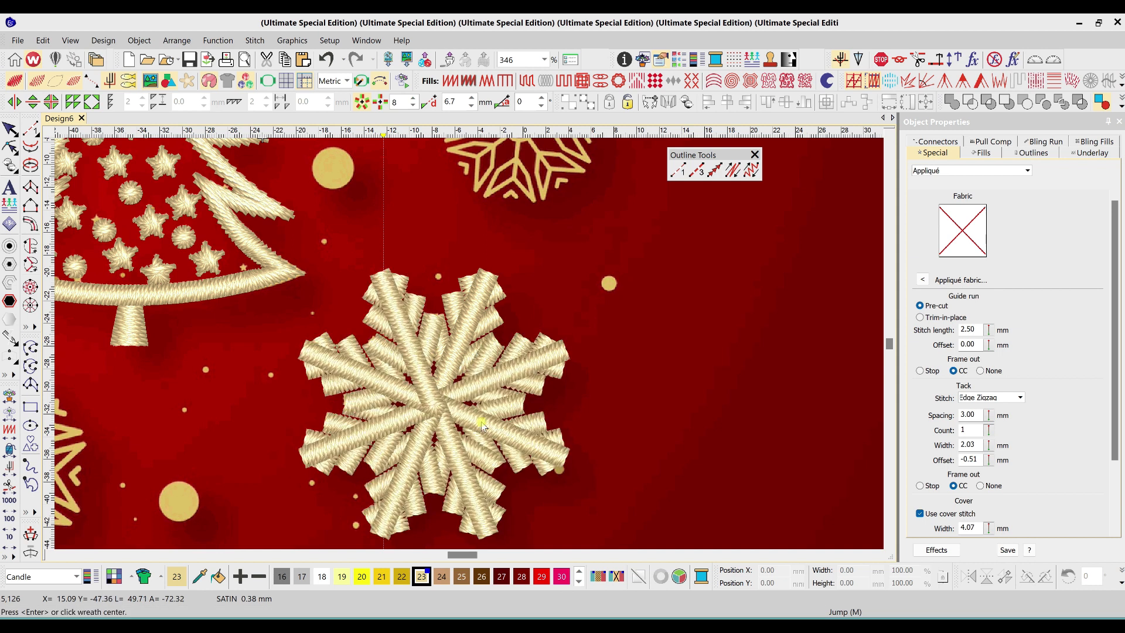
Group the snowflake's eight branched arms into one object
key("shift+z")
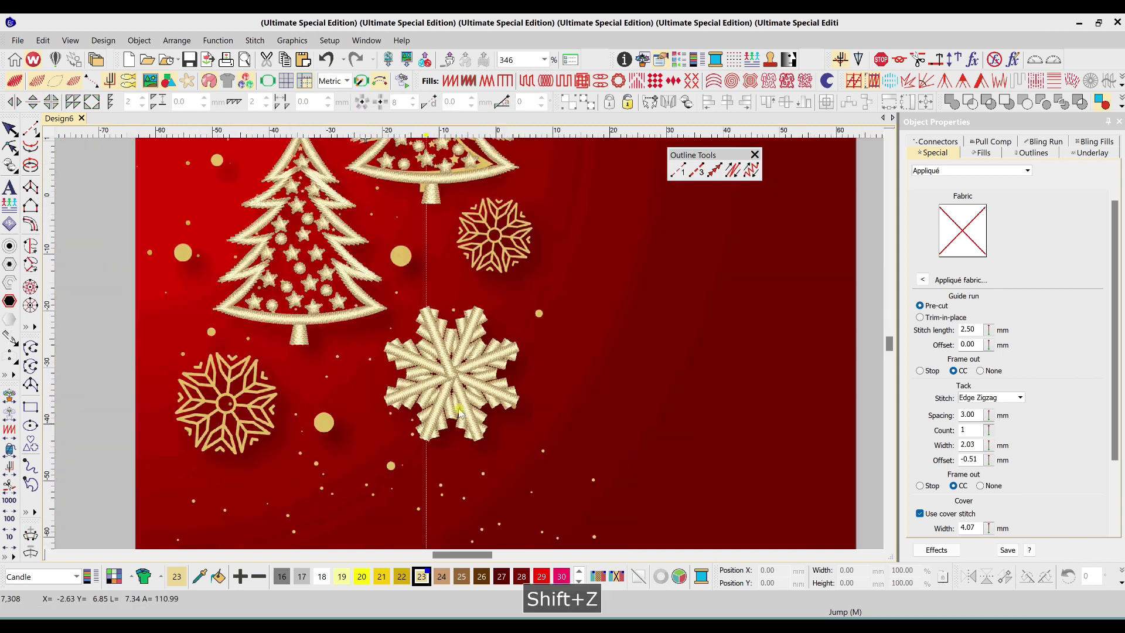
key("Escape")
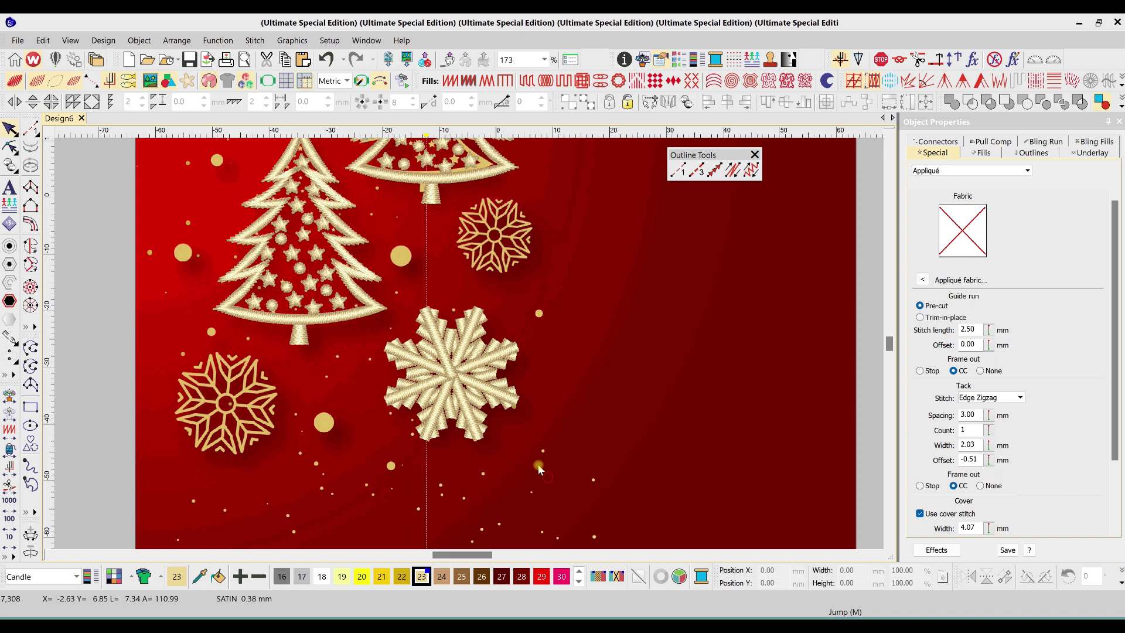
left_click_drag(383, 299, 379, 298)
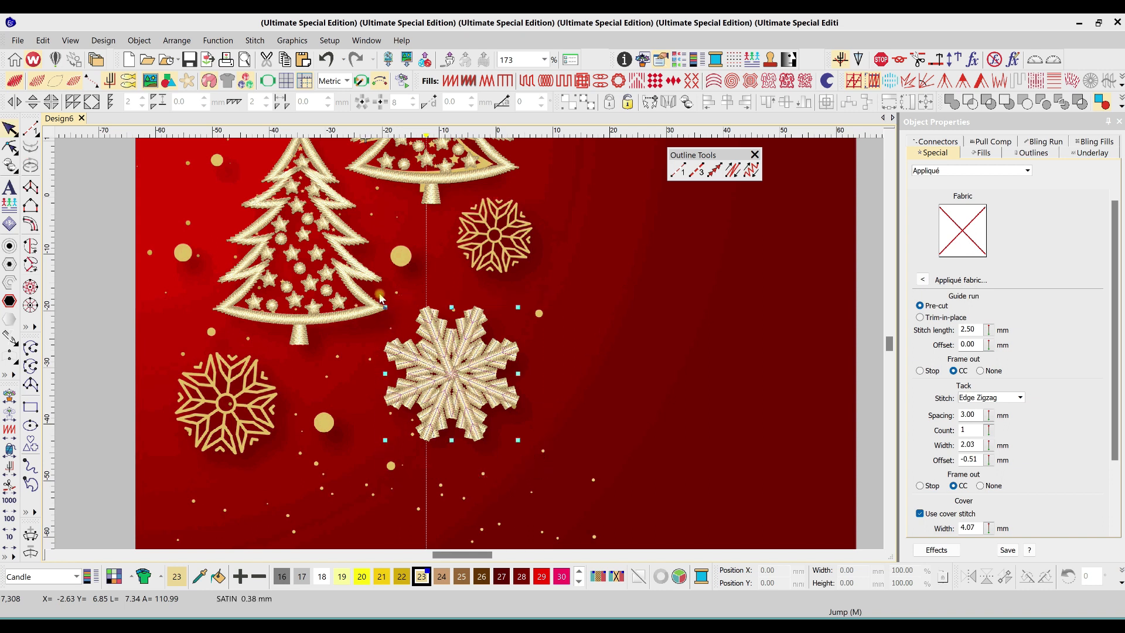
key("ctrl+g")
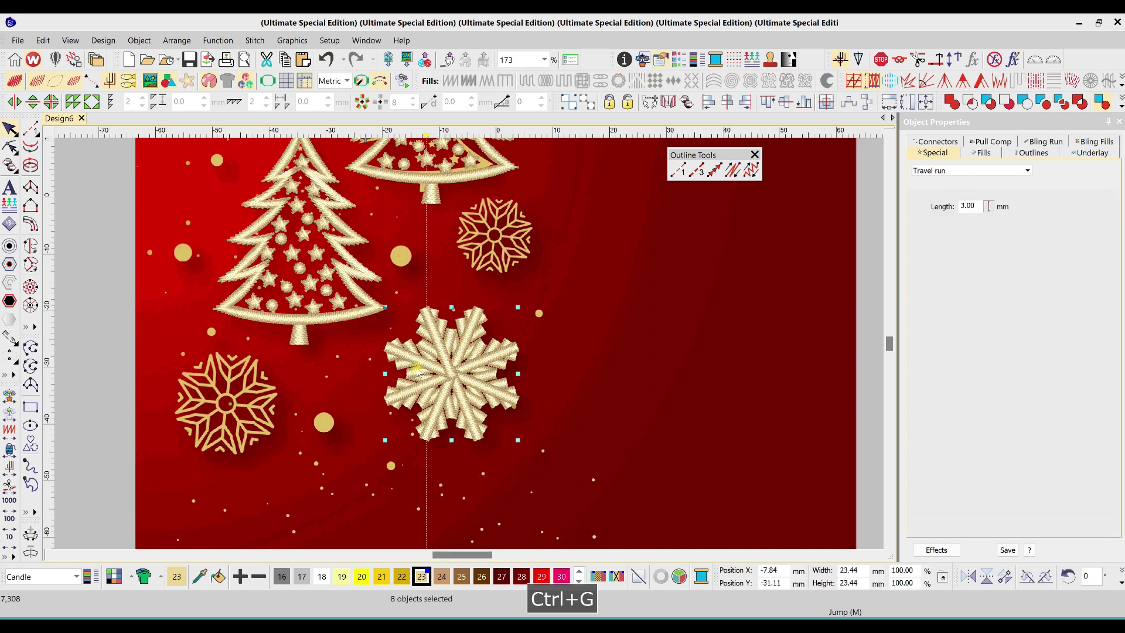
left_click(558, 356)
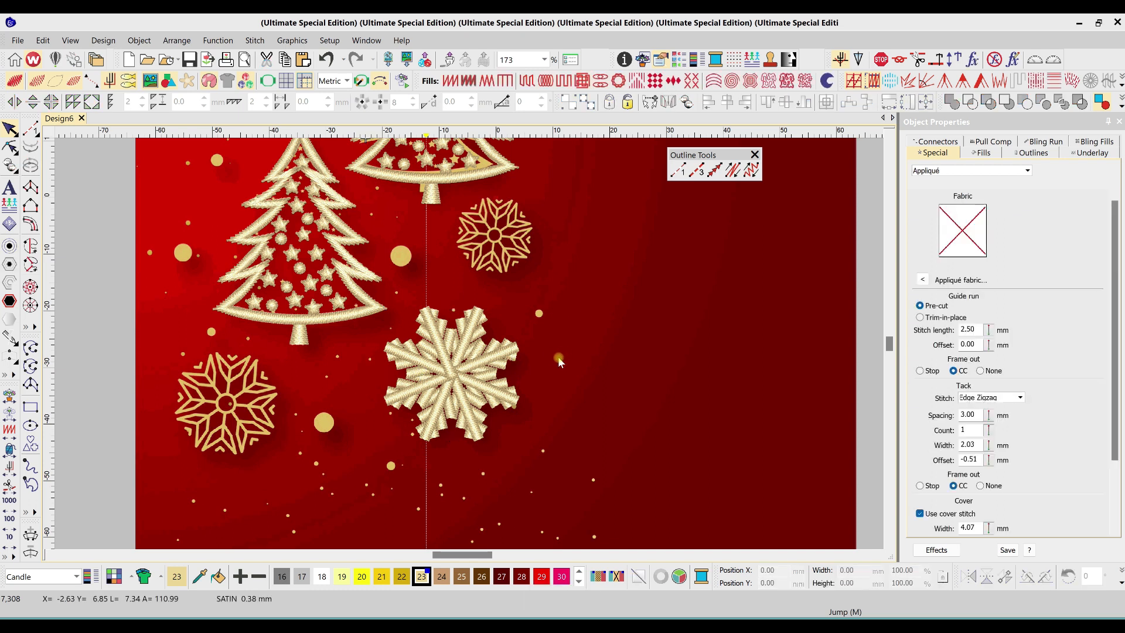
Copy the grouped snowflake onto the branching snowflake beside the long tree's hanging cord, centred at about X -55.6, Y 28.8 mm
key("shift+z")
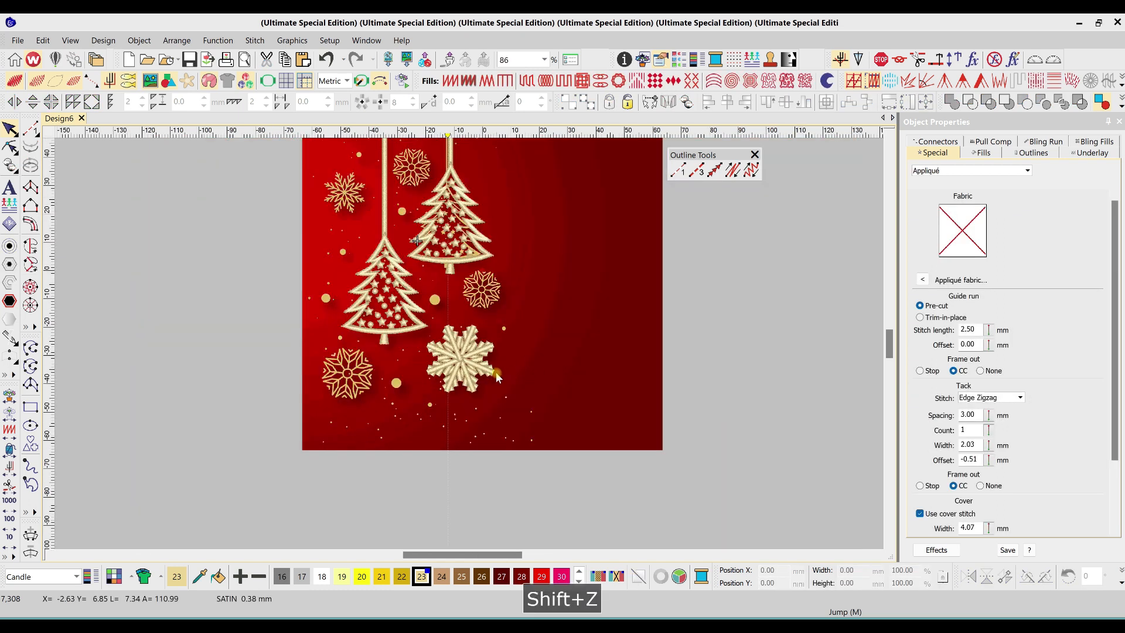
scroll(494, 373, "up", 1)
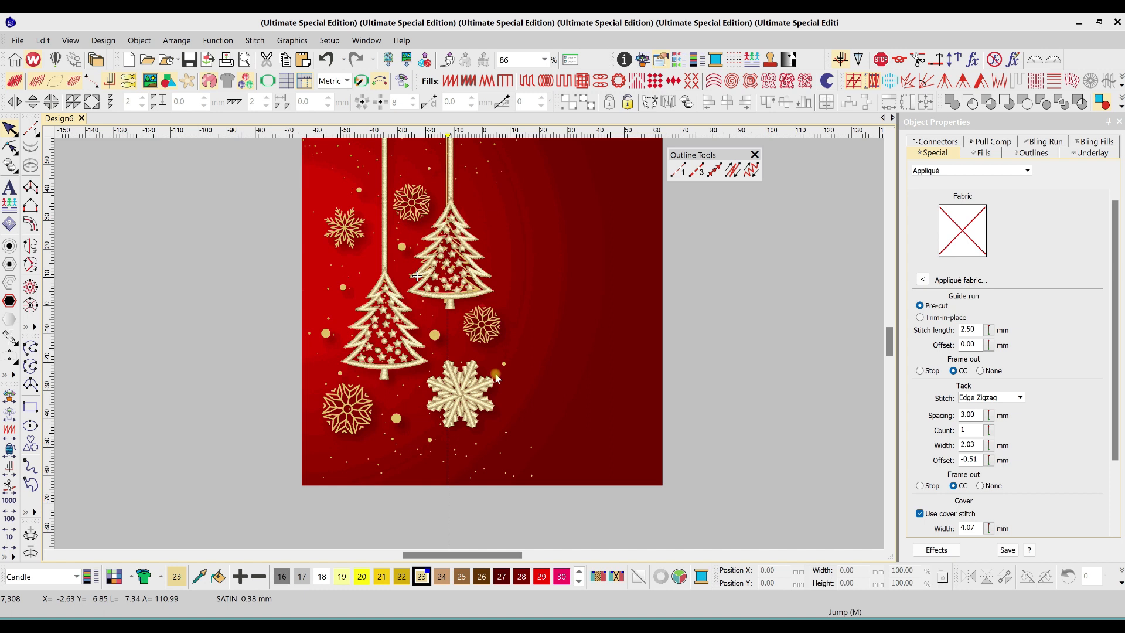
left_click(464, 399)
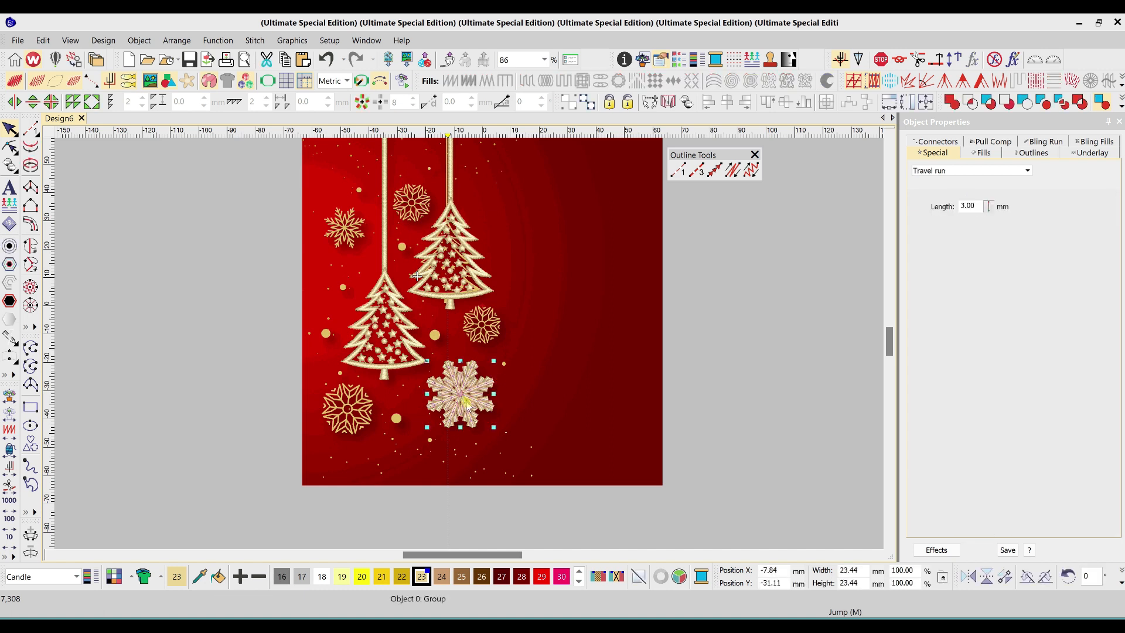
left_click_drag(466, 402, 331, 232)
Draw a straight Backstitch stem about 5.6 mm long from the east arm's tip to the centre ring of the round snowflake between the cords
key("b")
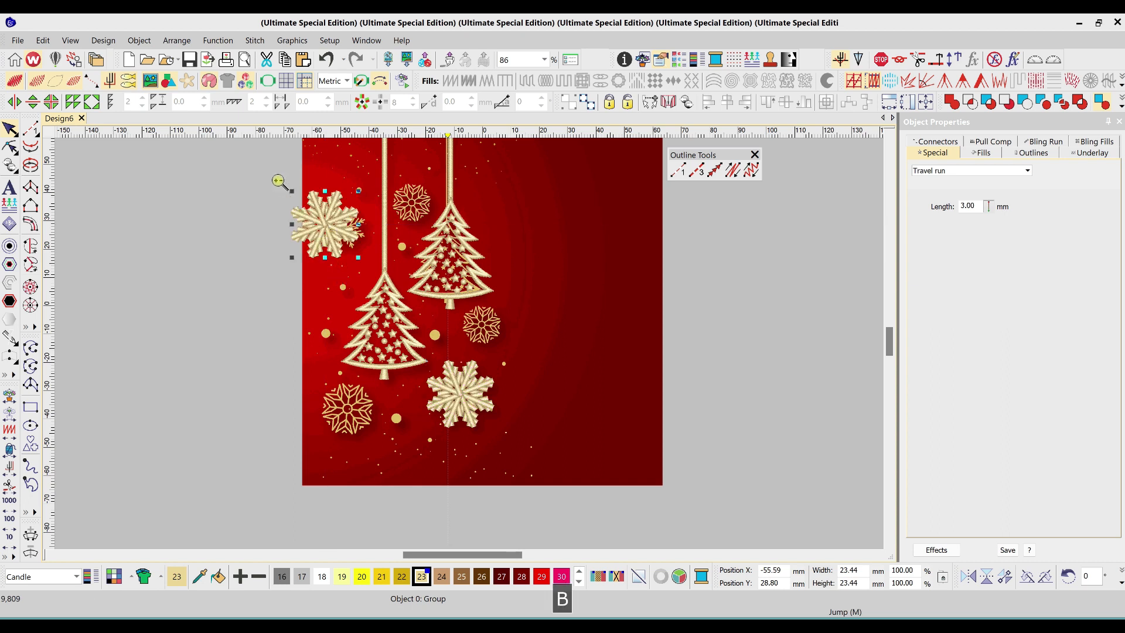
left_click_drag(263, 158, 484, 374)
scroll(536, 345, "down", 4)
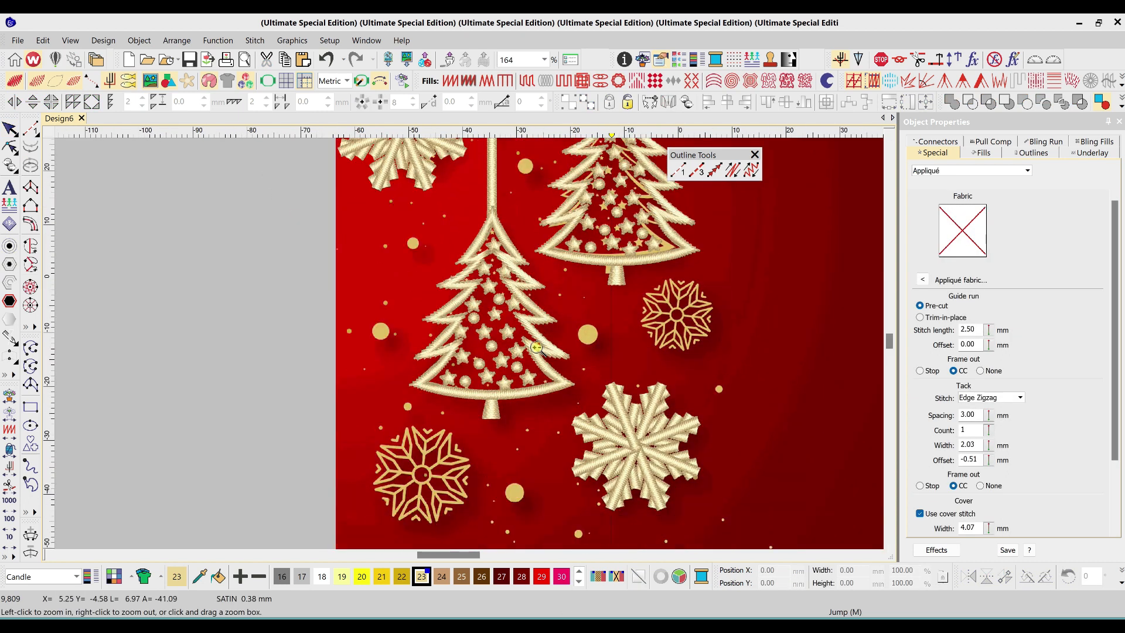
scroll(520, 339, "up", 5)
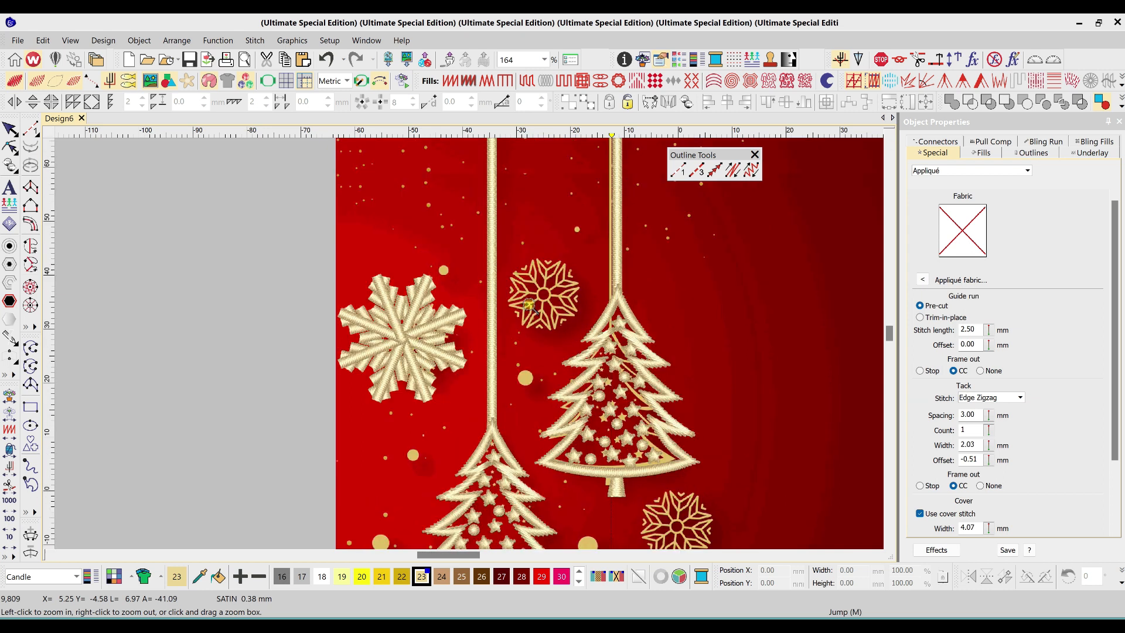
left_click_drag(499, 242, 595, 345)
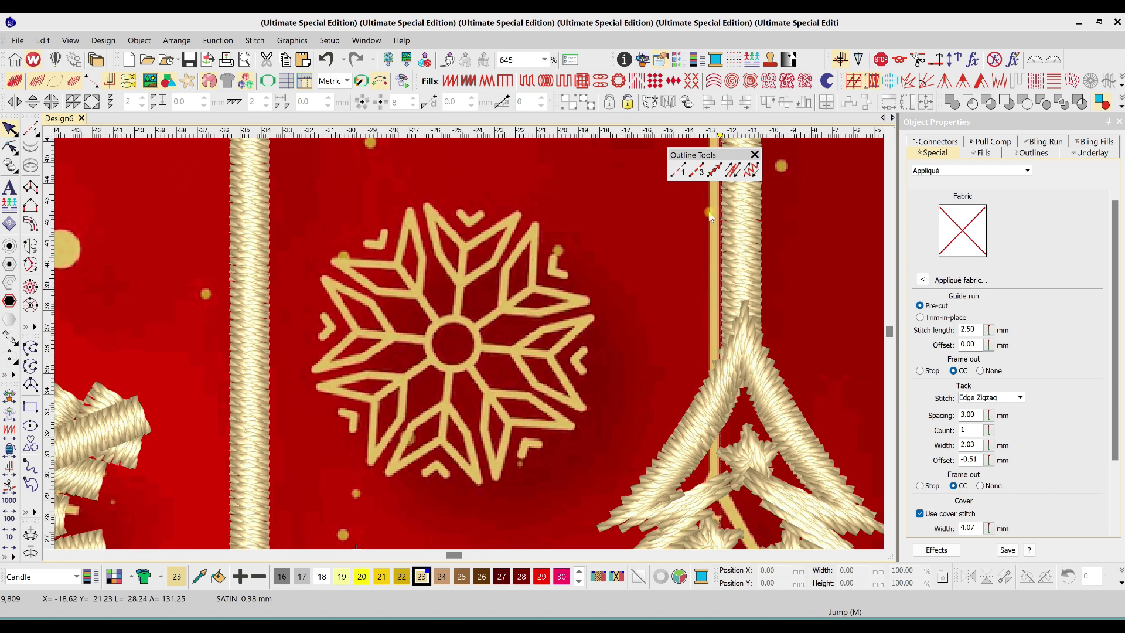
left_click(732, 169)
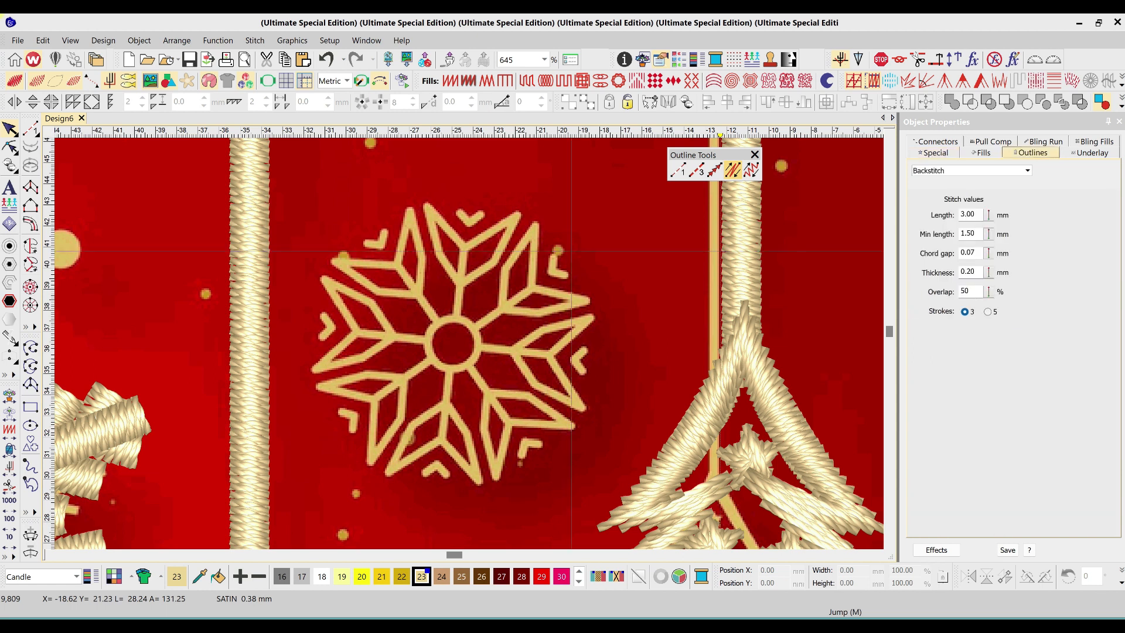
key("b")
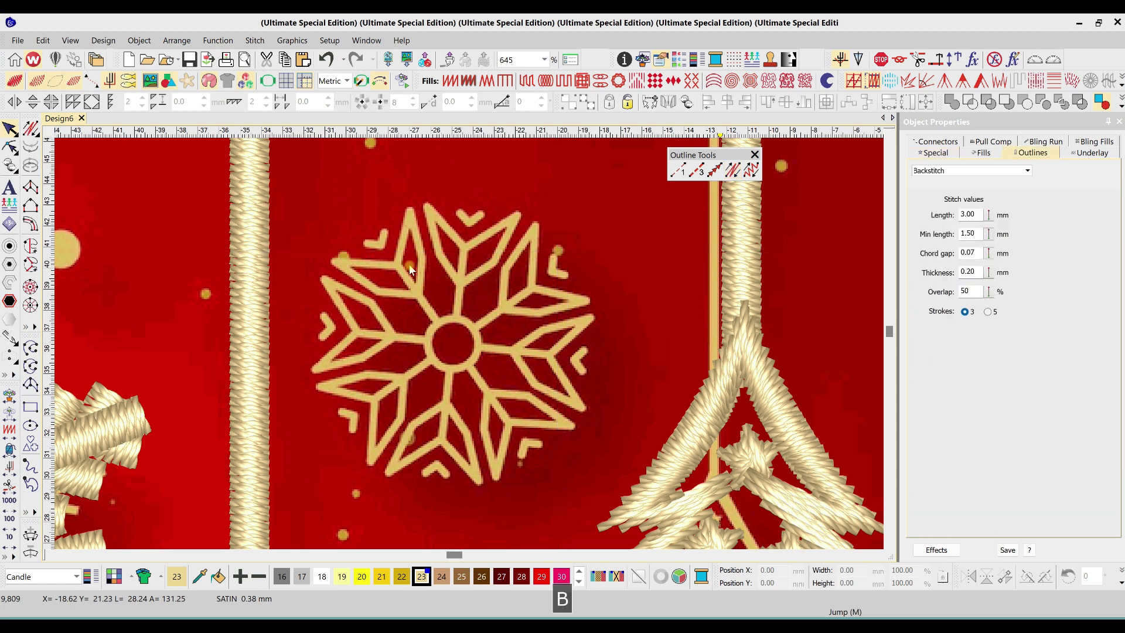
left_click_drag(288, 183, 661, 524)
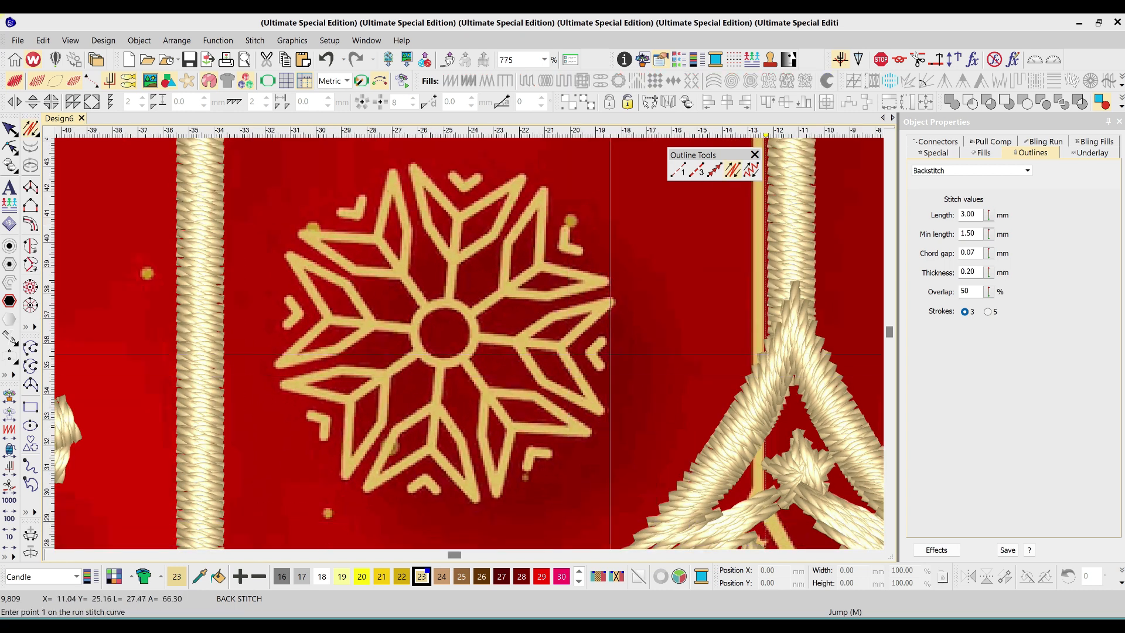
left_click(615, 355)
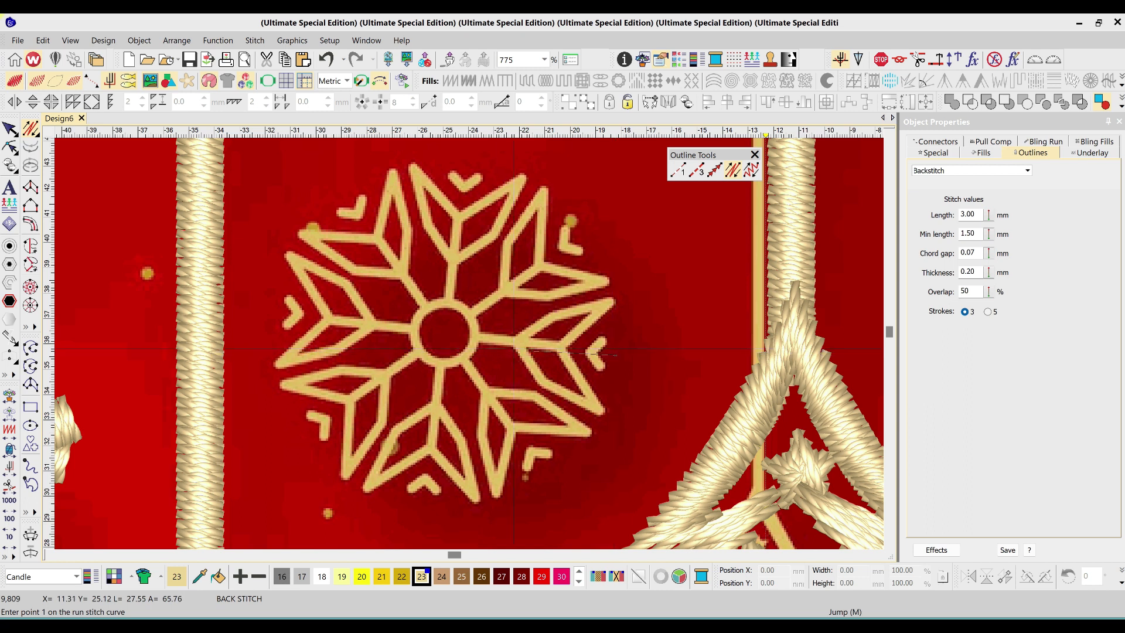
left_click(473, 336)
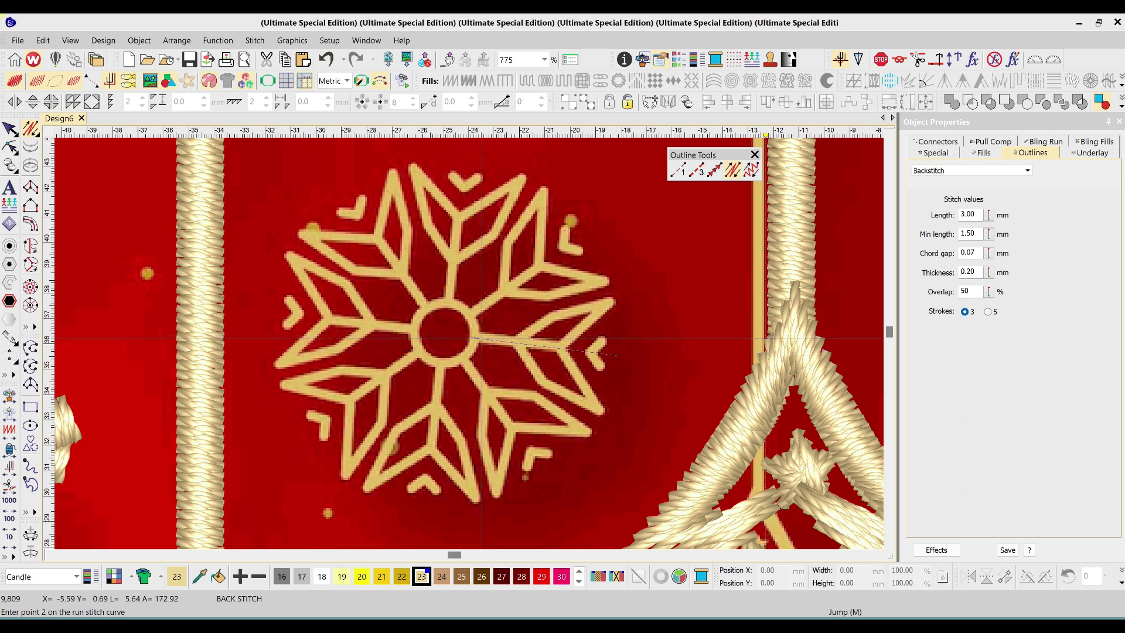
key("space")
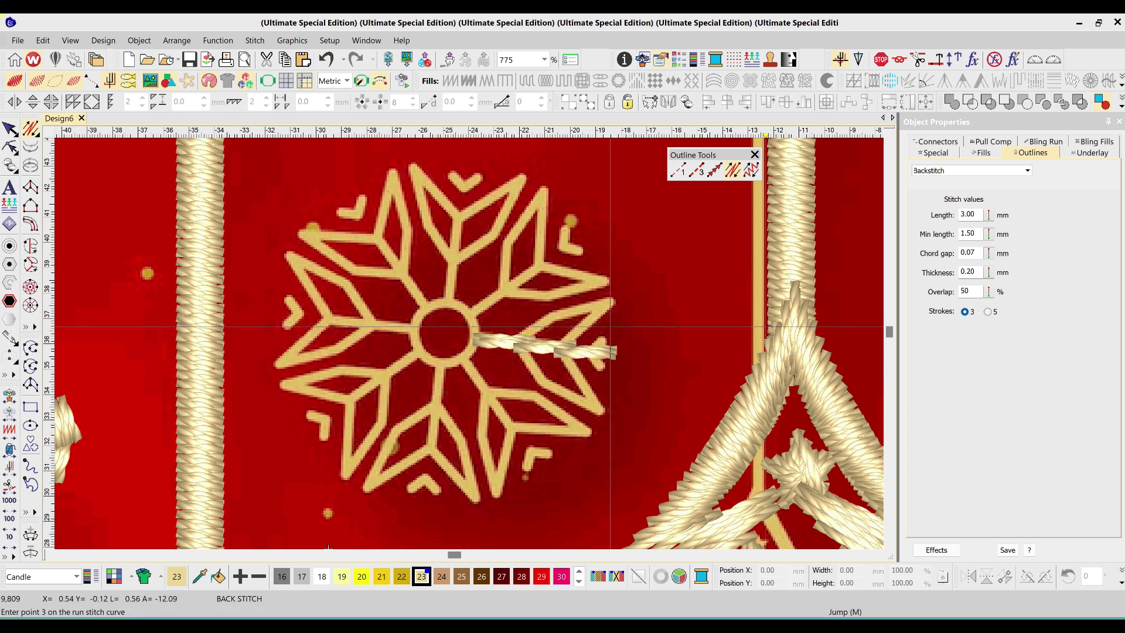
Draw a small V in Backstitch over the chevron at the outer end of the stem
left_click(617, 321)
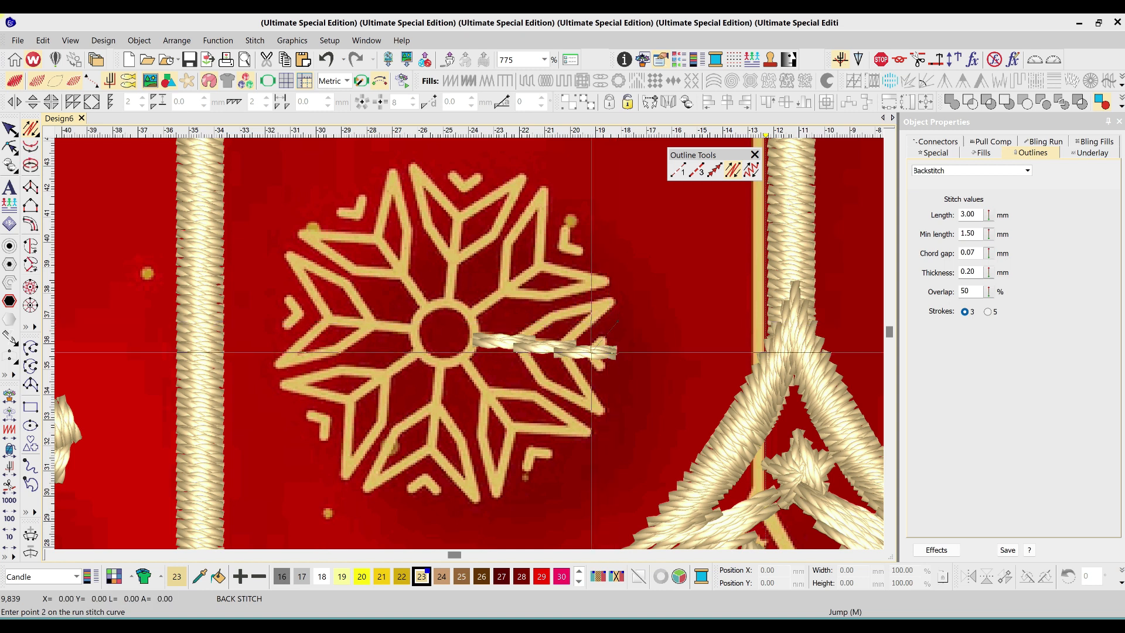
left_click(591, 351)
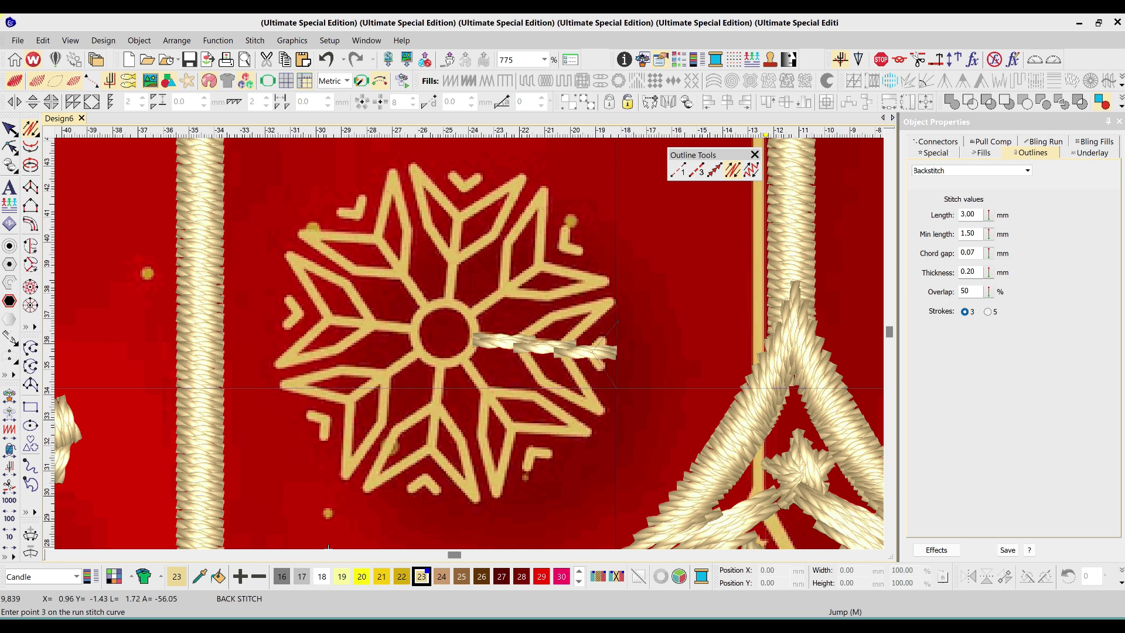
key("space")
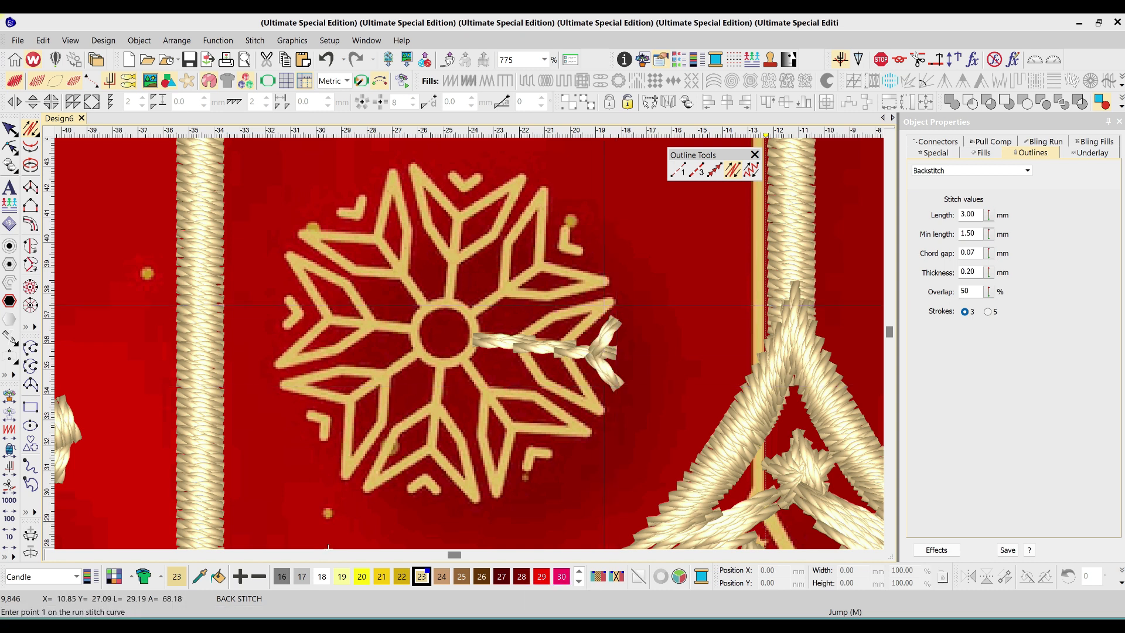
Trace the east arm's petal outline in one Backstitch run, closing it through the inner V at the starting tip, and show its reshape points
left_click(607, 302)
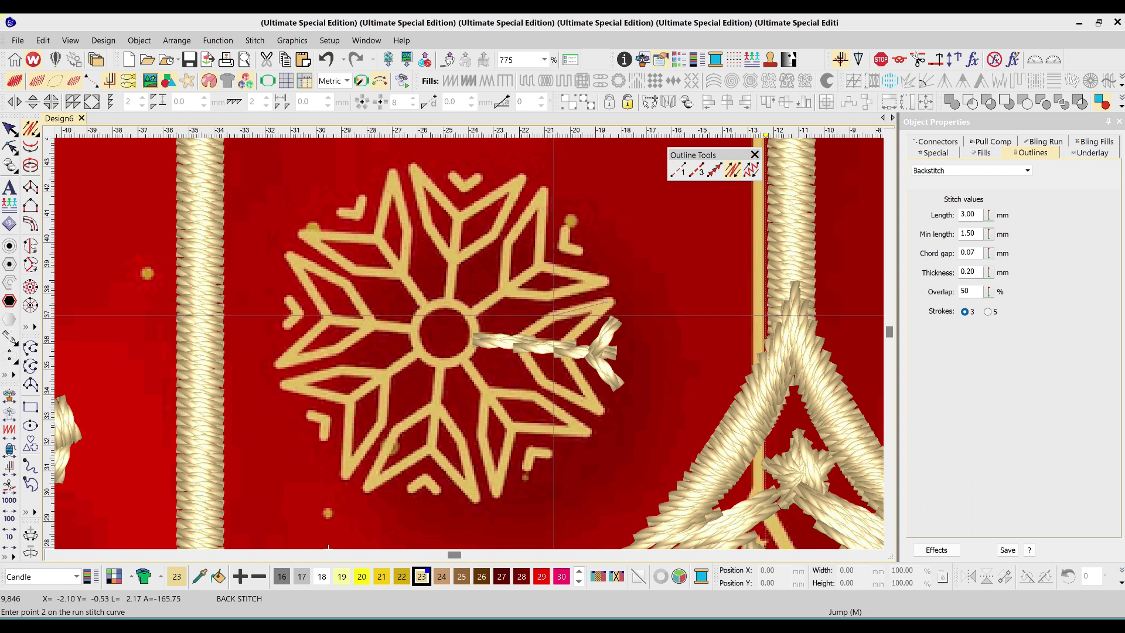
left_click(519, 343)
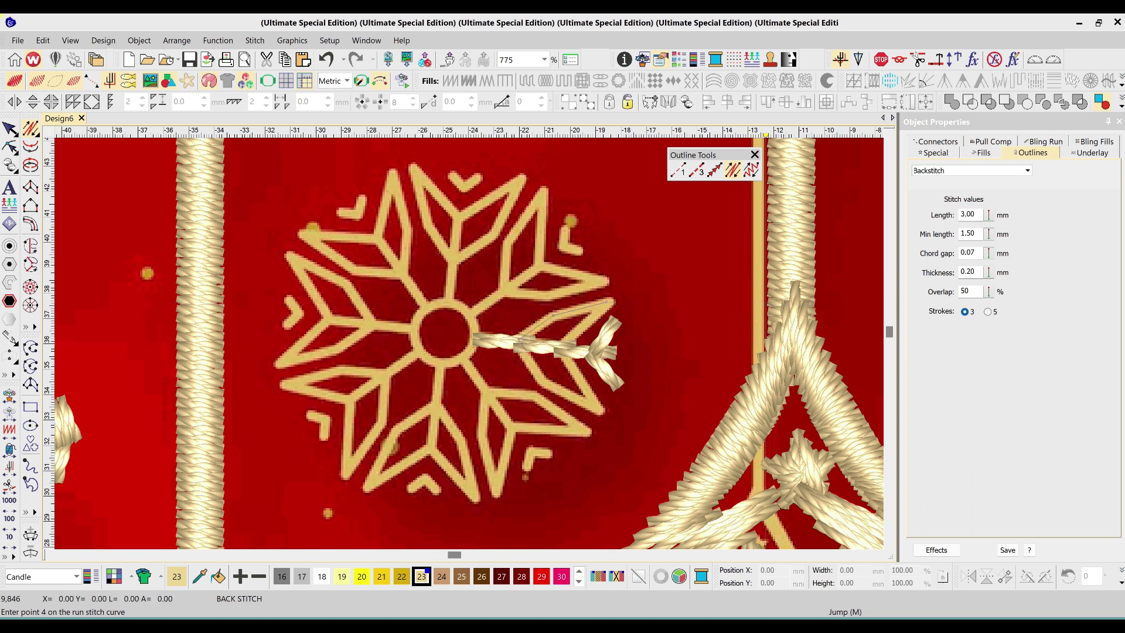
left_click(540, 379)
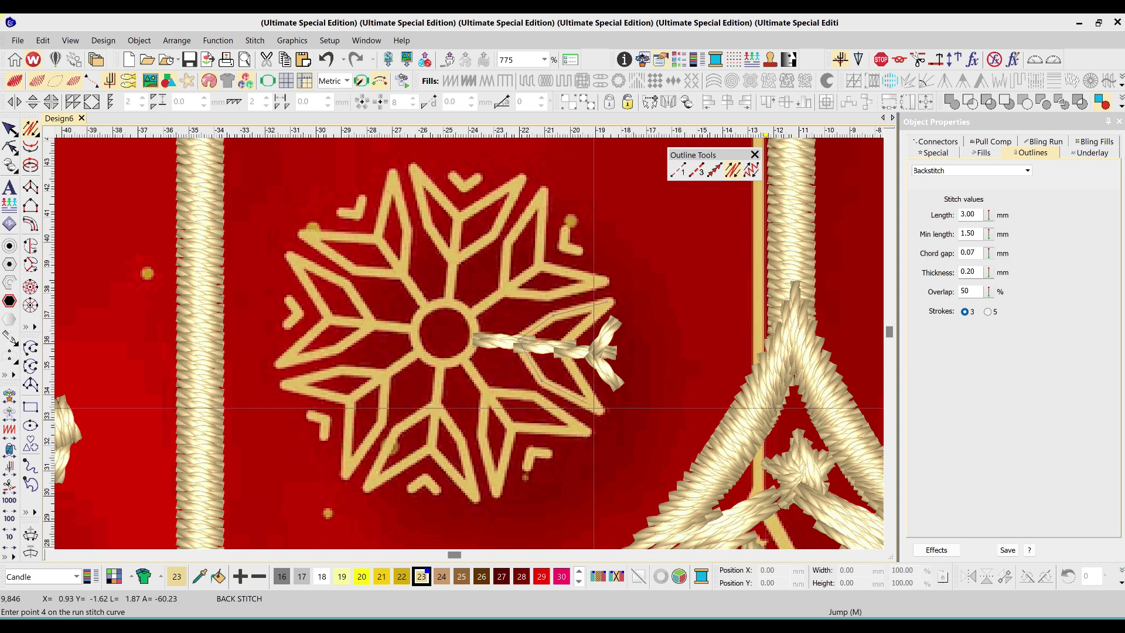
left_click(596, 412)
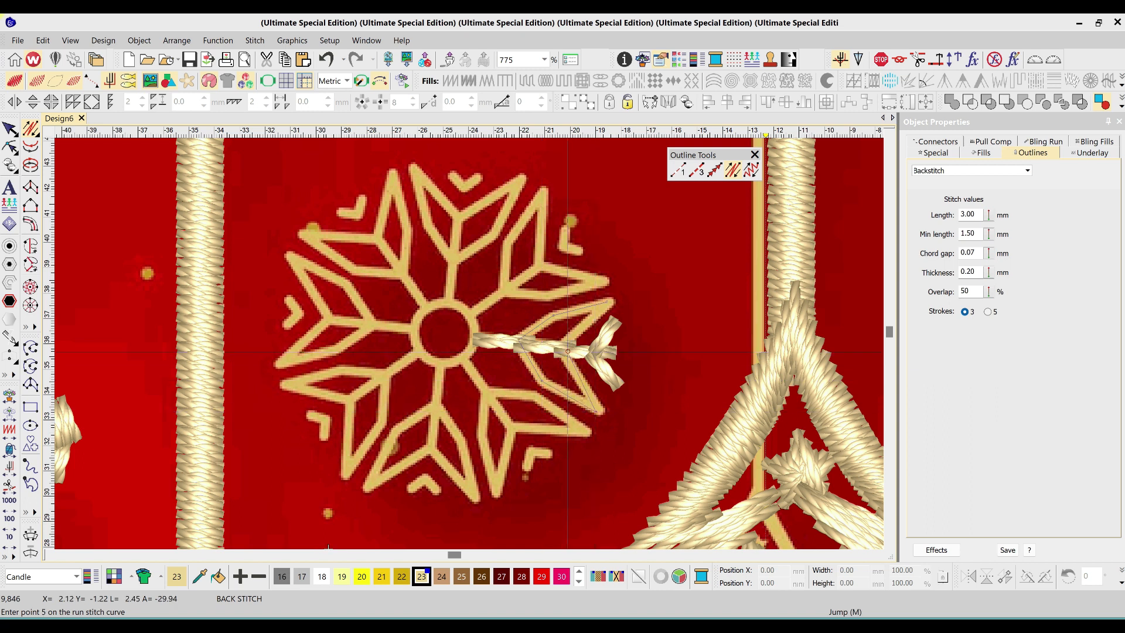
left_click(606, 309)
left_click(607, 302)
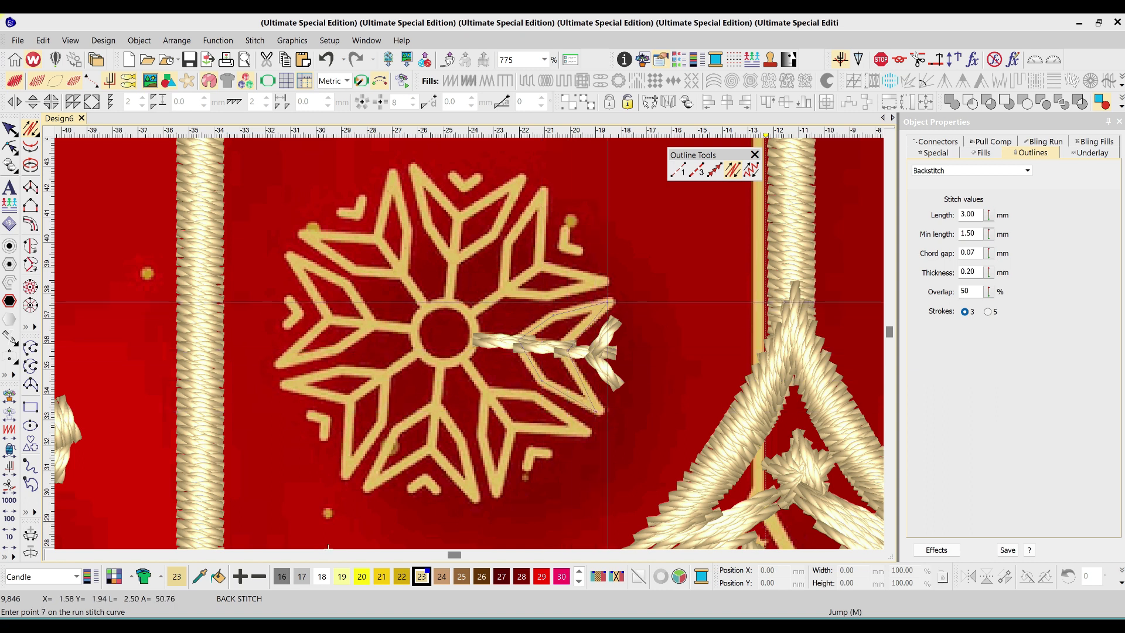
key("space")
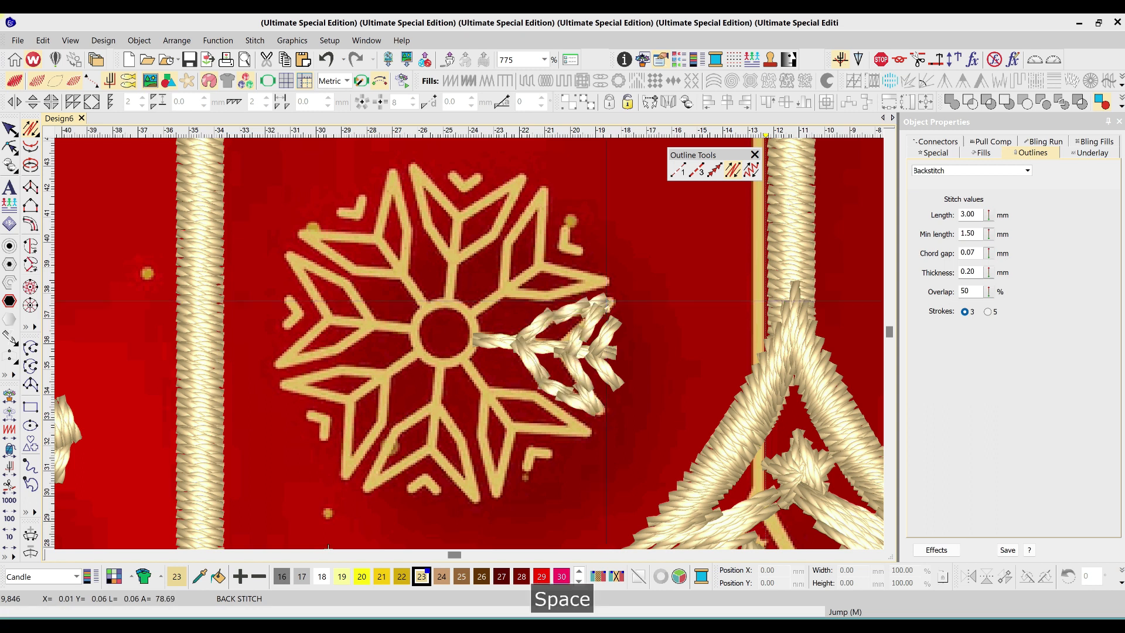
key("h")
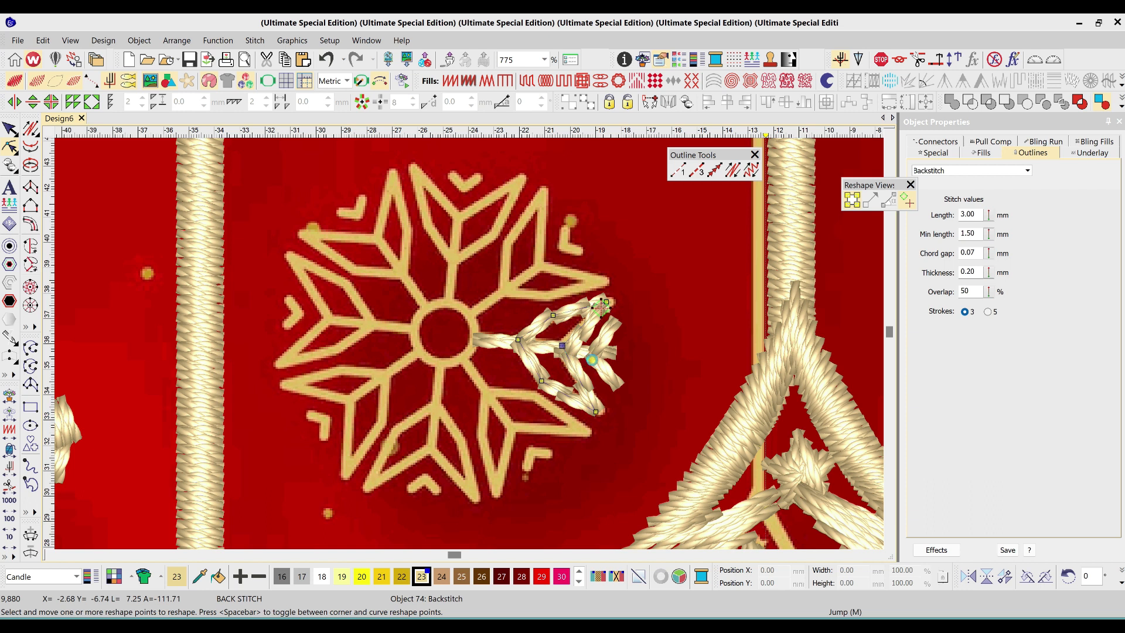
Move the petal outline's end point slightly outward onto the petal's upper tip and finish reshaping
left_click(605, 303)
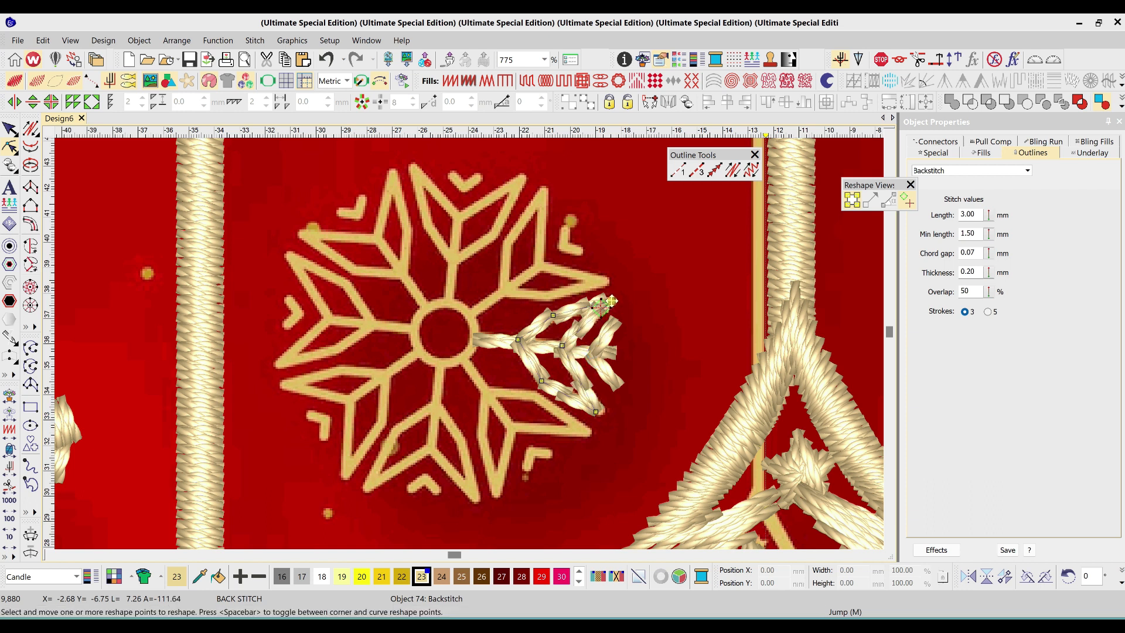
key("o")
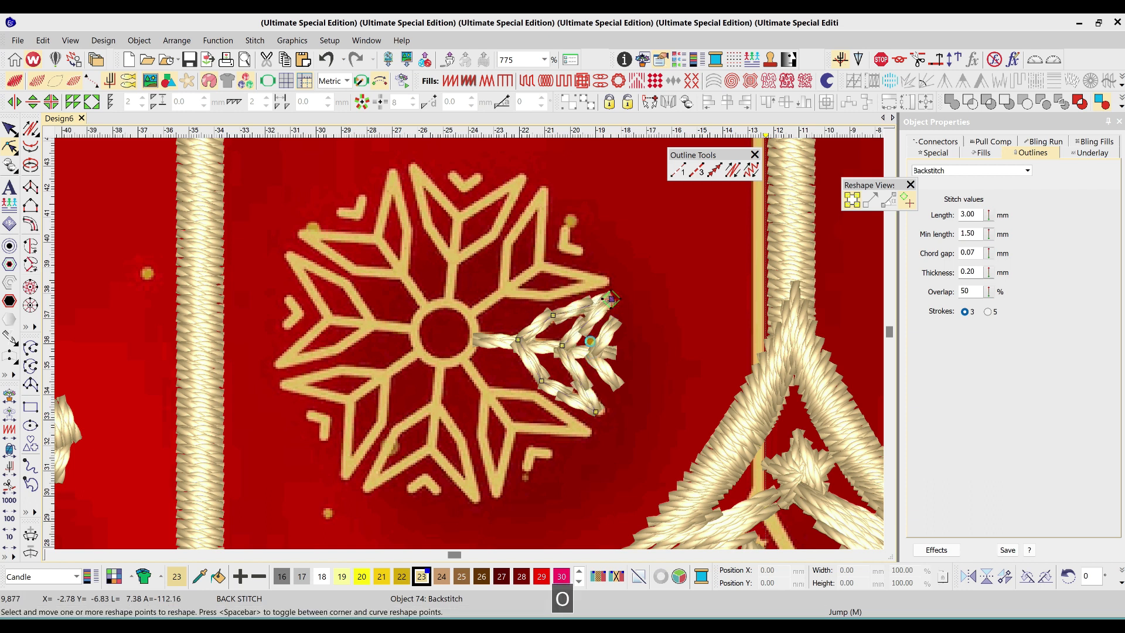
Group the arm's stem, V and petal outline, and repeat the group as an 8-copy wreath around the centre of the round snowflake
left_click(501, 343, "ctrl")
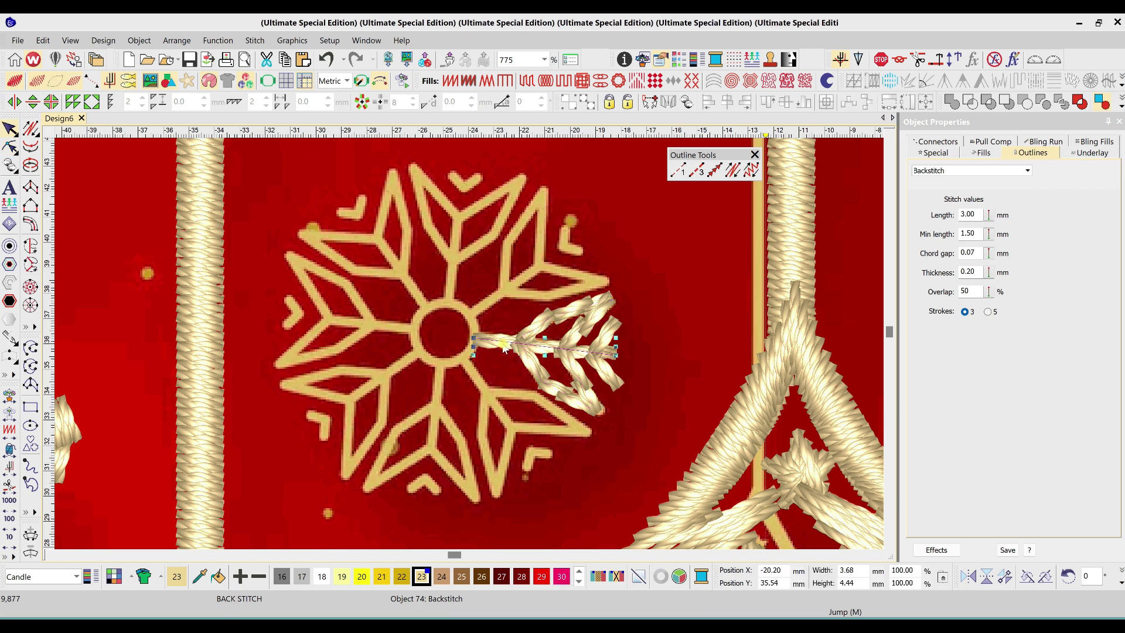
left_click(589, 378, "ctrl")
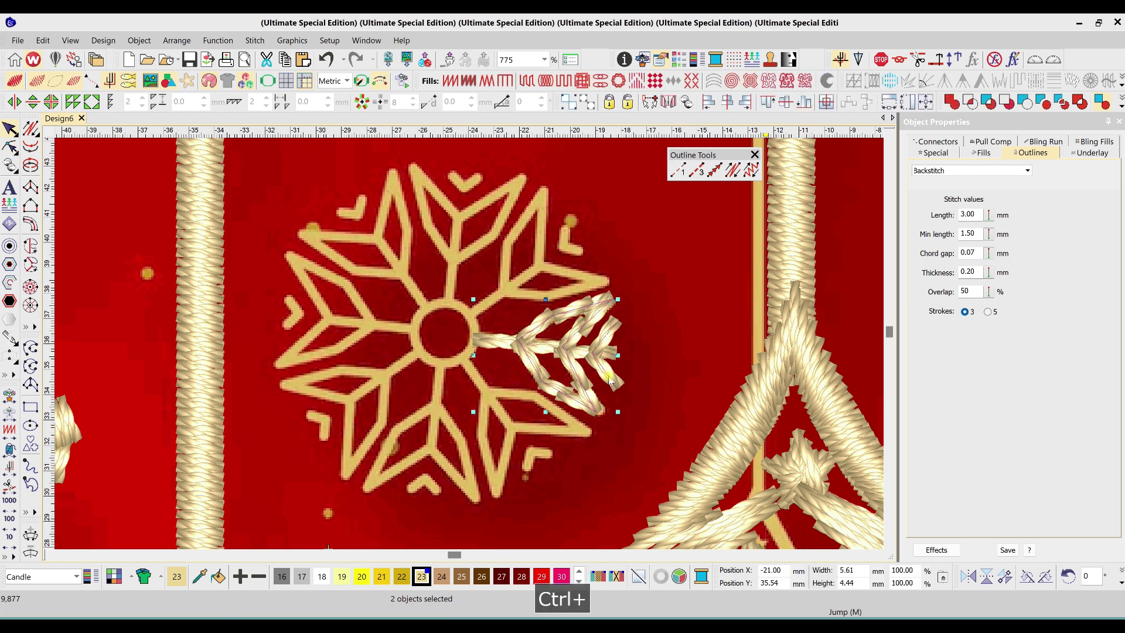
left_click(580, 378, "ctrl")
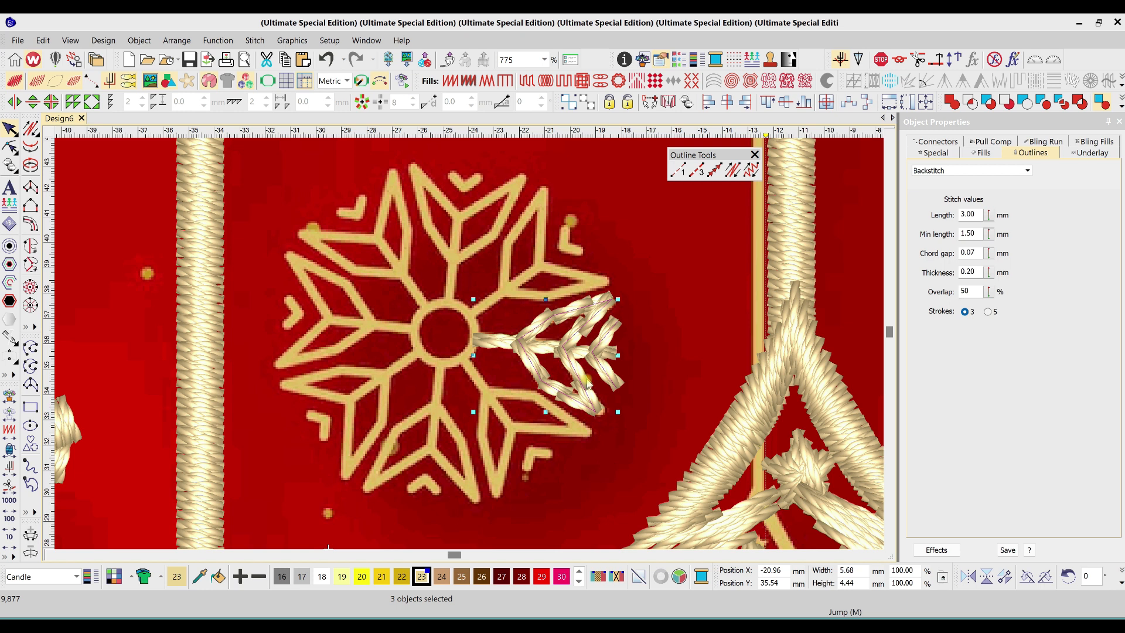
key("ctrl+g")
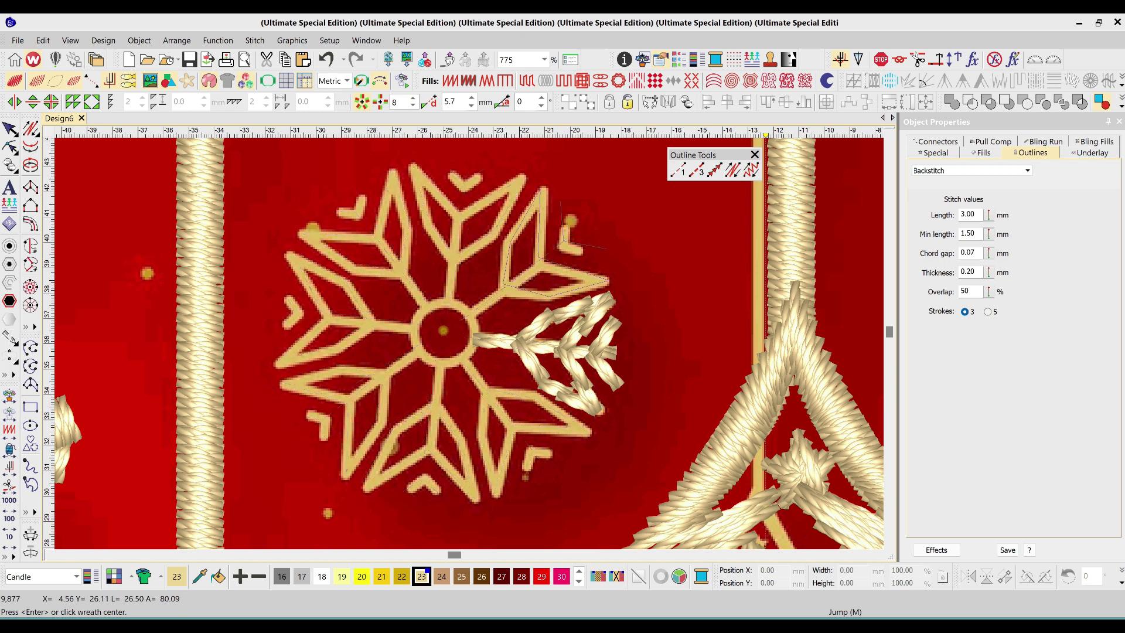
left_click(443, 332)
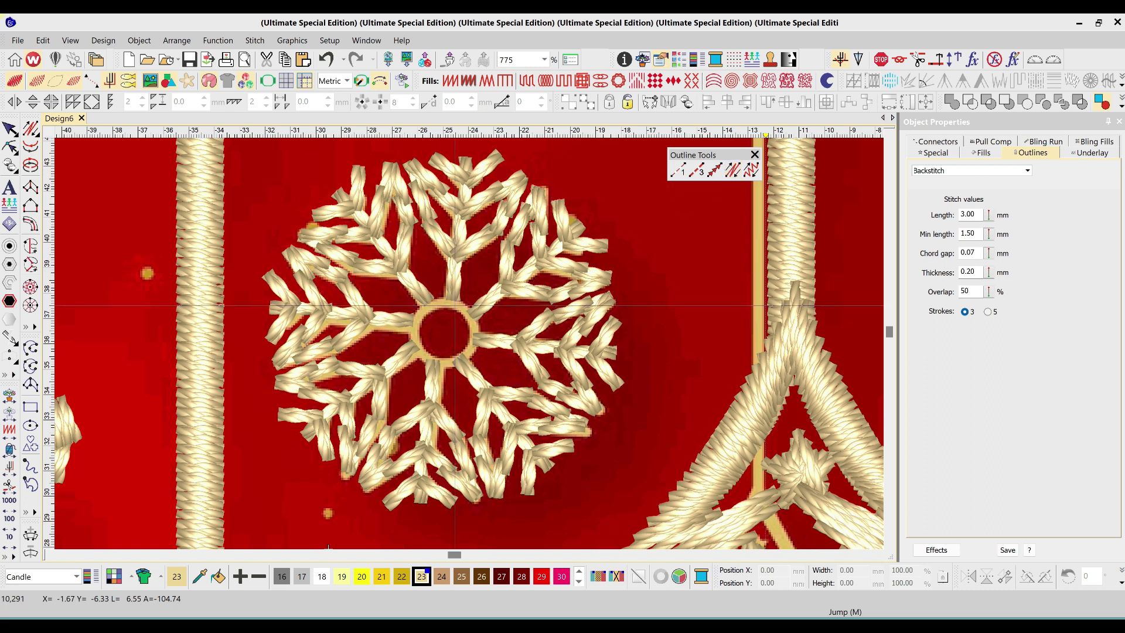
Trace the snowflake's centre ring as a closed Backstitch curve about 2.6 mm across
key("space")
left_click(412, 320)
right_click(442, 360)
right_click(474, 338)
right_click(451, 299)
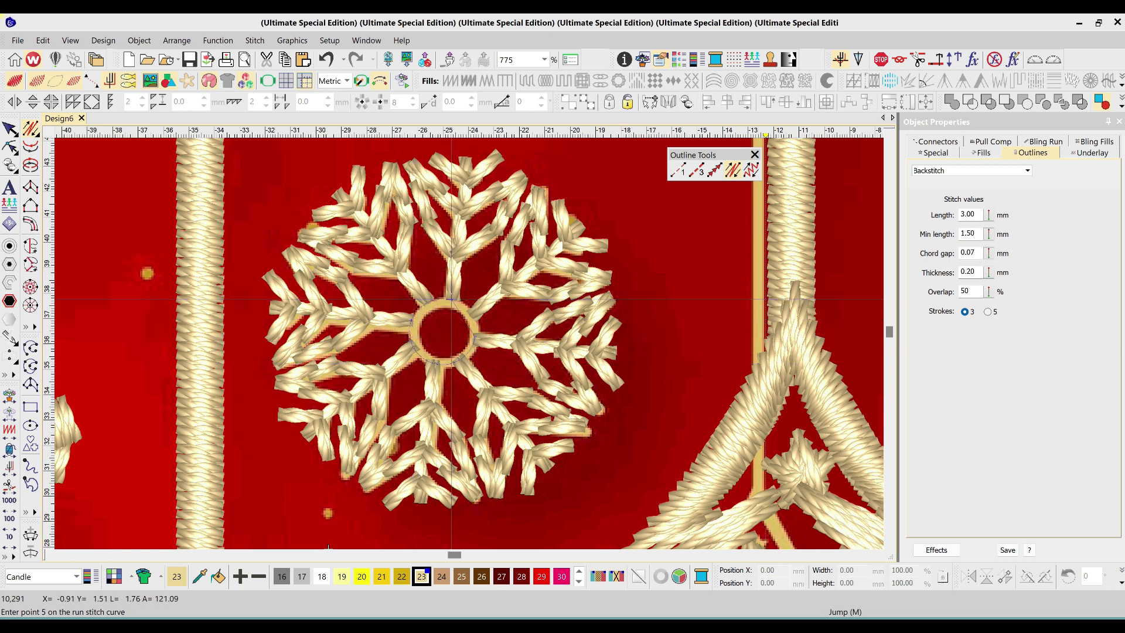
right_click(451, 300)
key("space")
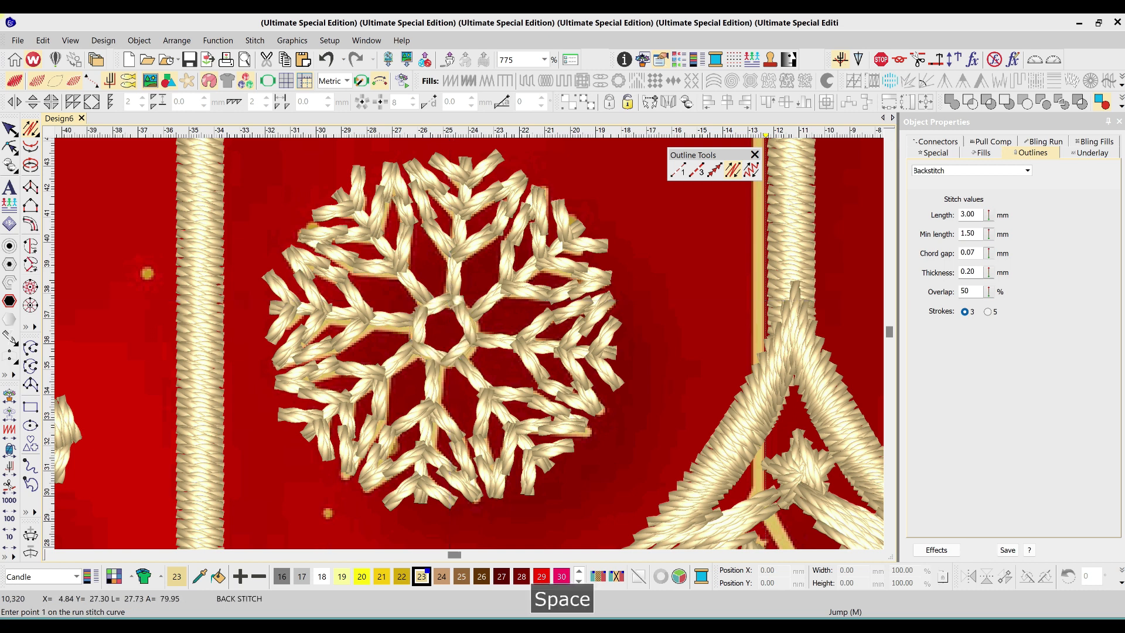
key("0")
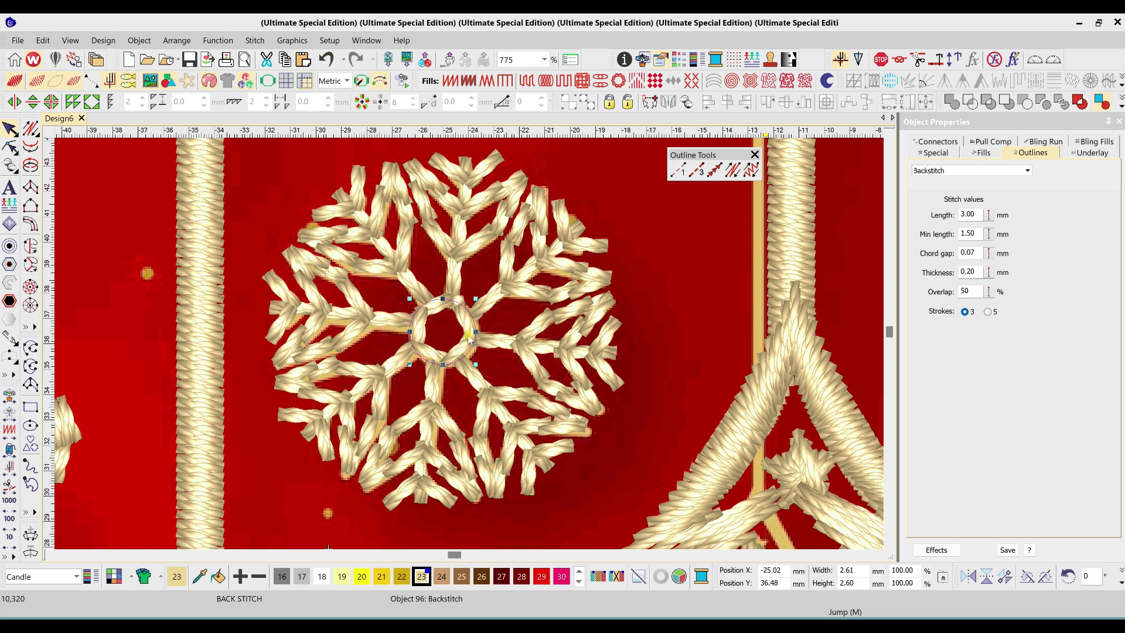
Combine the eight arms and centre ring into one branched object, and copy it onto the two round snowflakes below the trees
key("shift+z")
left_click_drag(264, 227, 563, 456)
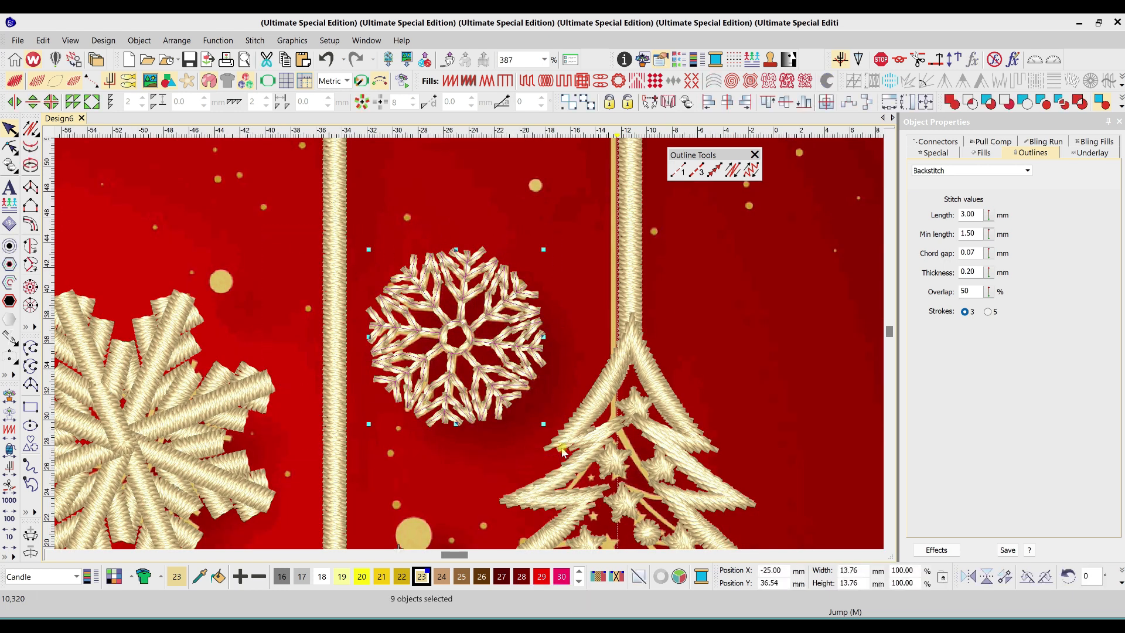
key("shift+s")
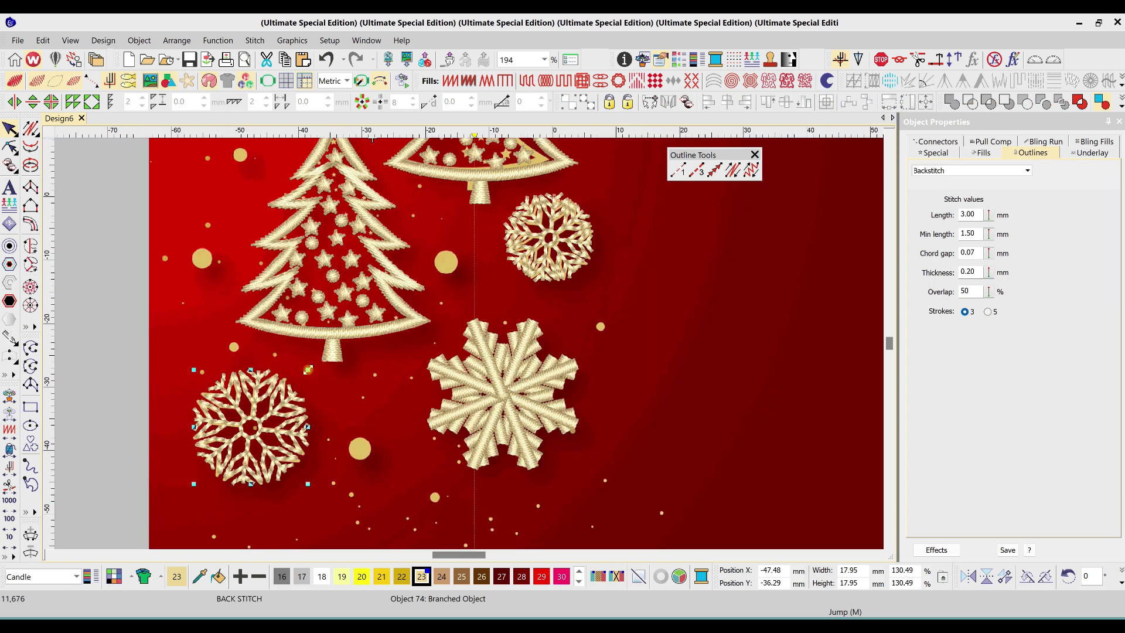
Enlarge the snowflake copy below the long tree proportionally to about 20 mm across
left_click_drag(301, 376, 317, 361)
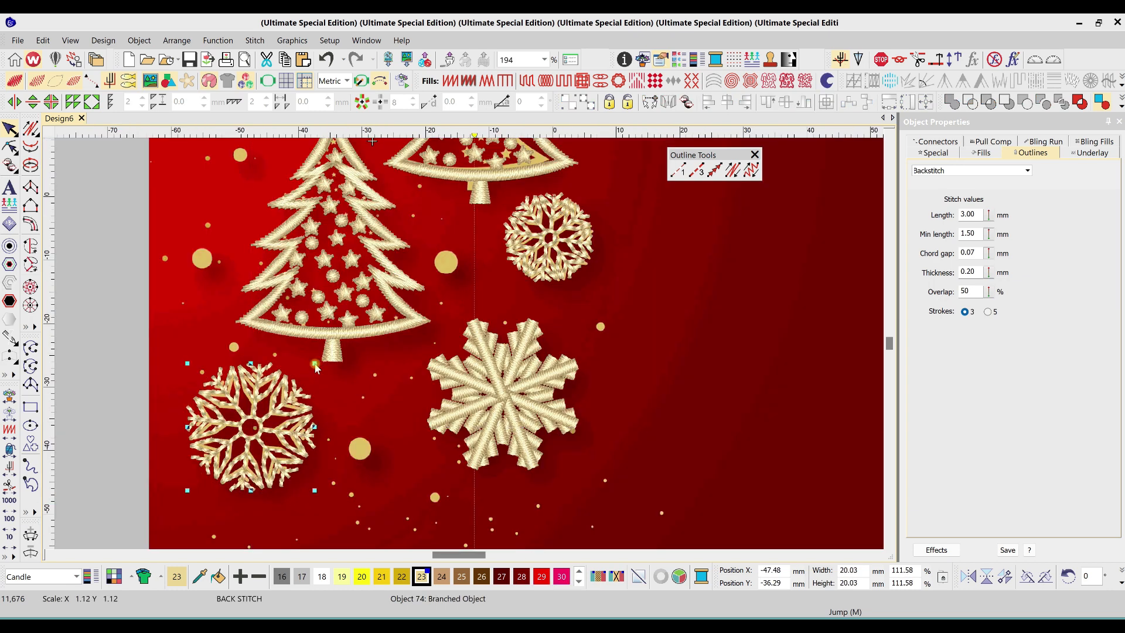
left_click(112, 354)
Ungroup the long tree and copy one of its satin dots onto the big dot between the tree and the round snowflake, enlarged to about 4.5 mm
scroll(366, 345, "up", 3)
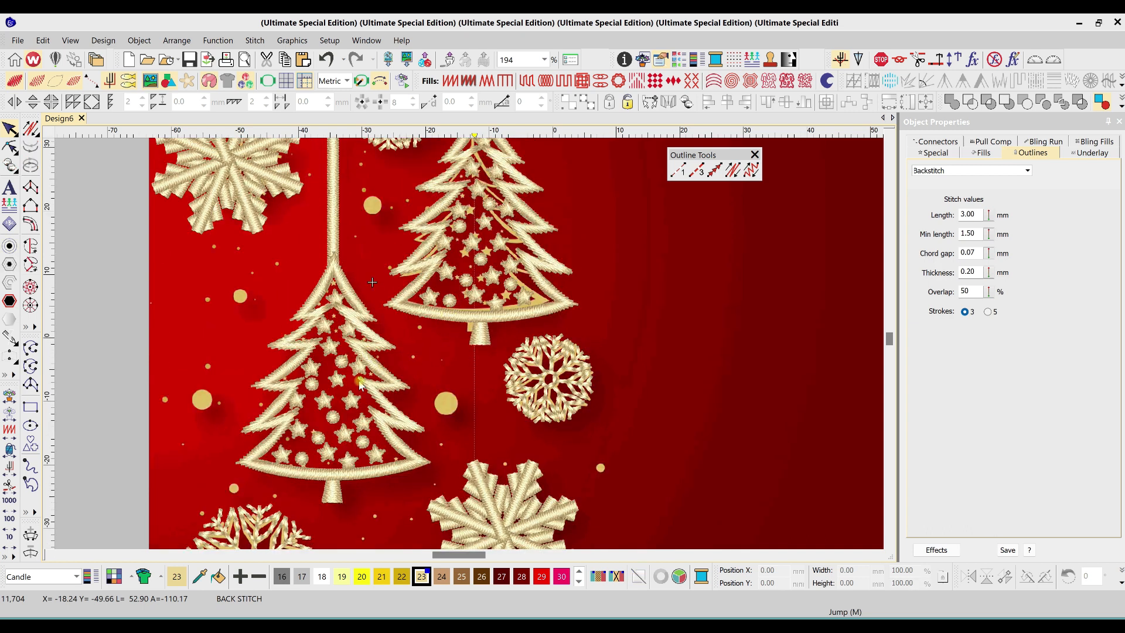
left_click(335, 416)
key("ctrl+u")
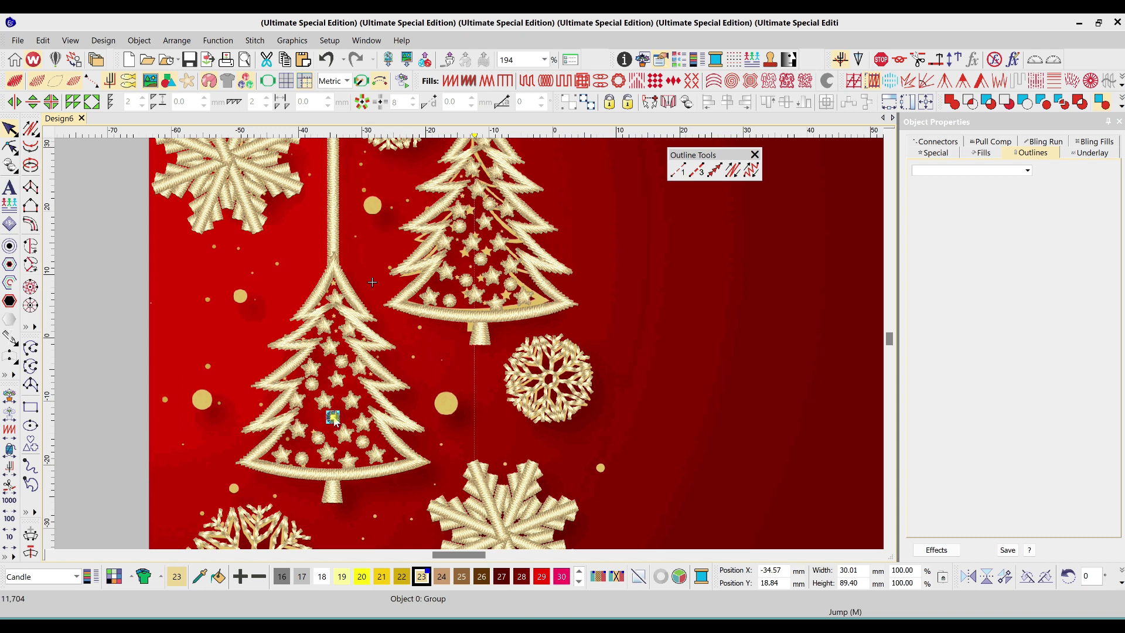
left_click_drag(333, 417, 463, 390)
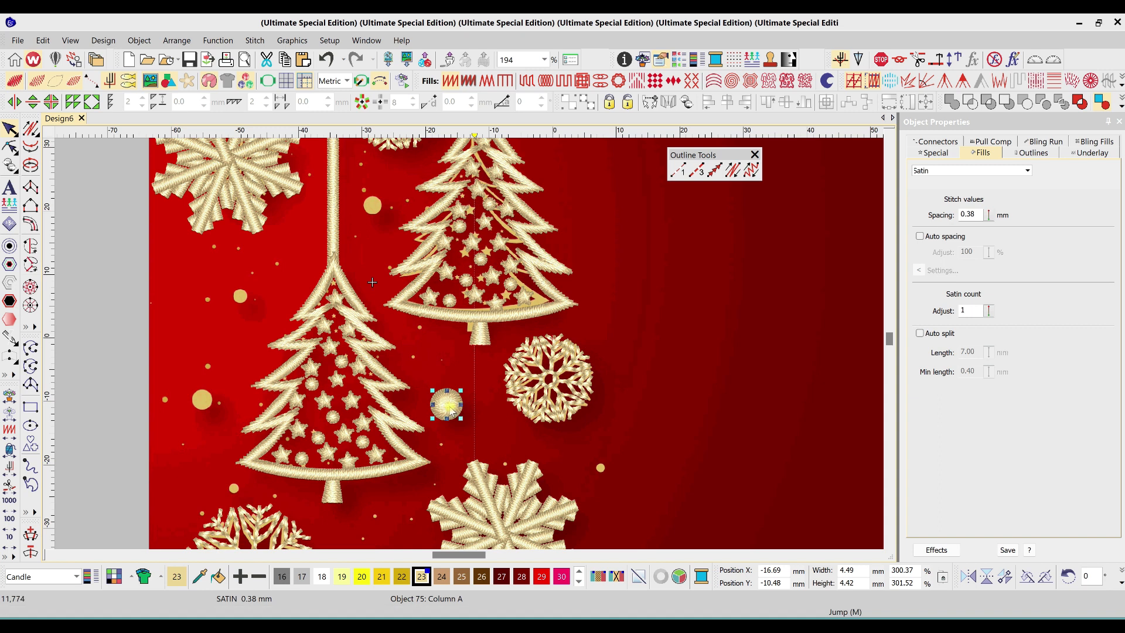
Copy the satin dot onto the two dots west of the long tree, sized about 3.8 mm and 2.7 mm wide
mouse_move(223, 399)
left_mouse_down()
mouse_move(203, 406)
mouse_move(215, 388)
left_mouse_up()
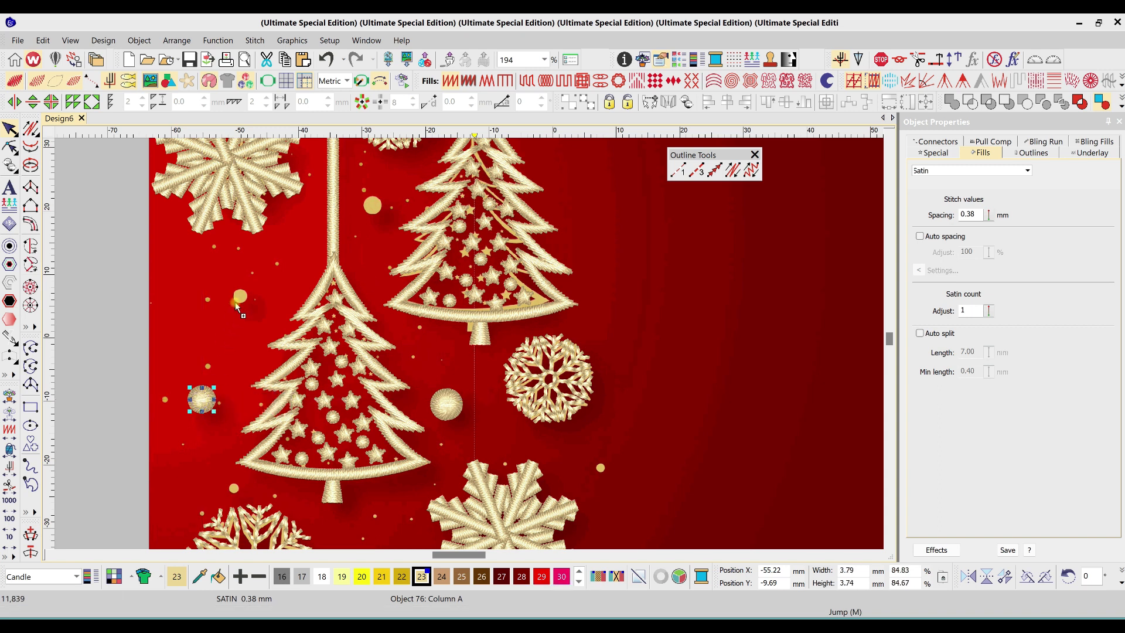
left_click_drag(241, 302, 248, 288)
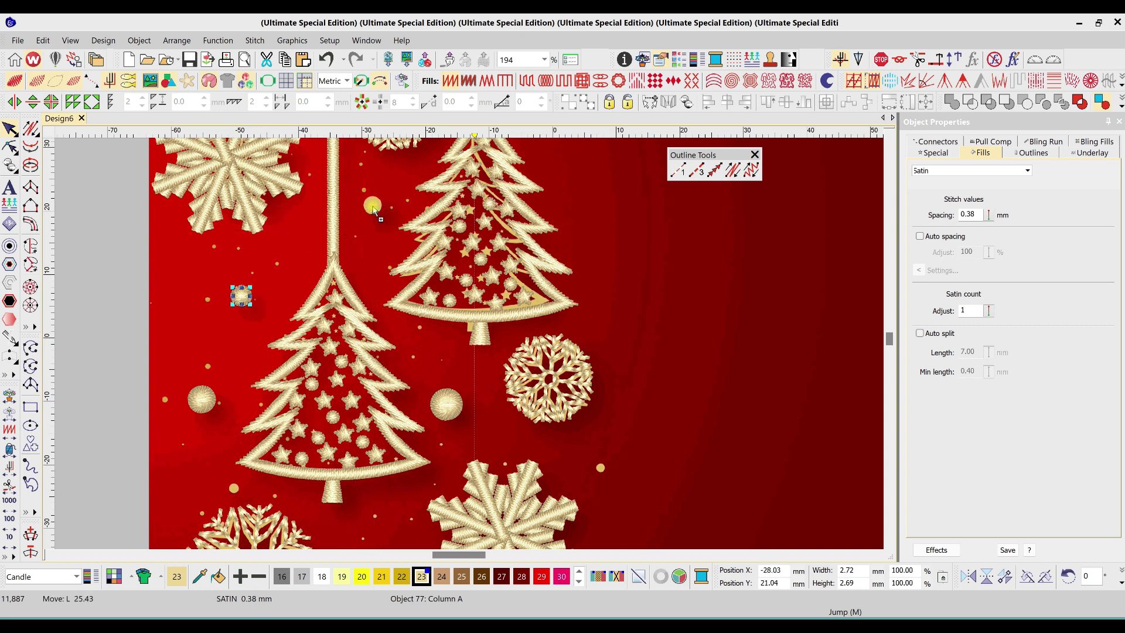
Copy the 2.7 mm satin dot onto the dot between the cords, the one above the large snowflake and the one above the round snowflake
scroll(392, 261, "up", 4)
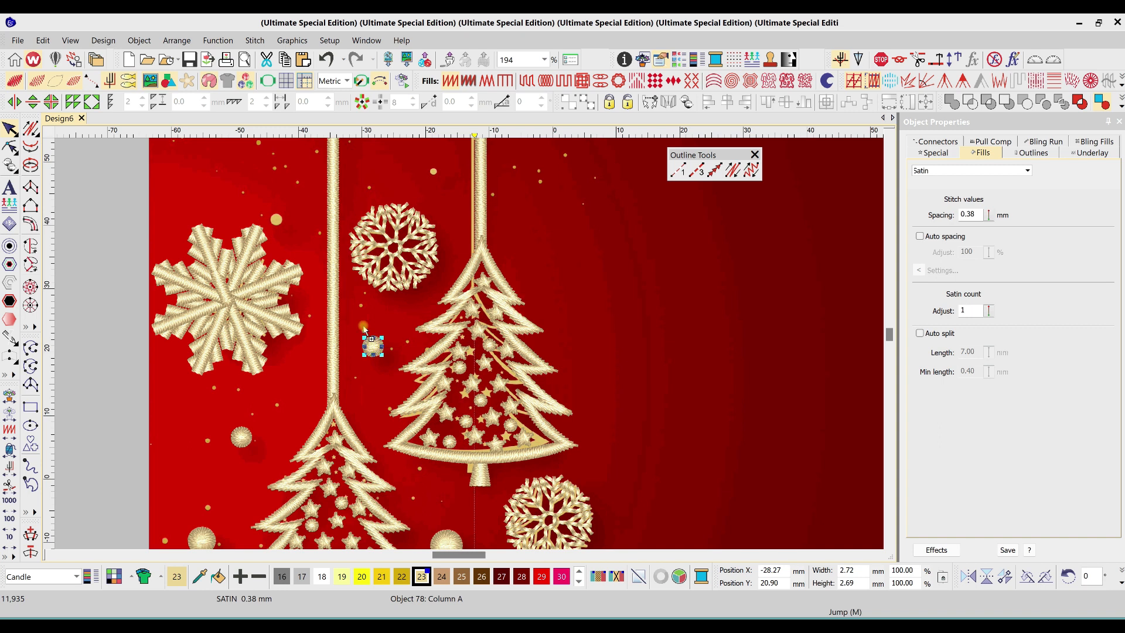
left_click_drag(372, 346, 276, 220)
left_click_drag(431, 171, 434, 171)
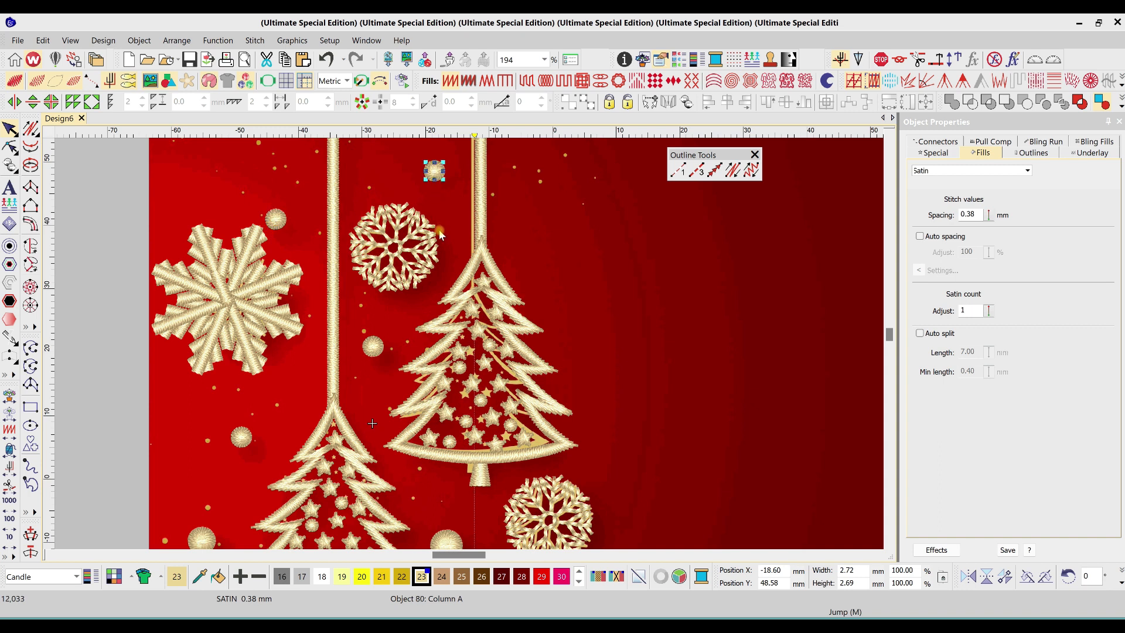
Place satin dot copies over the remaining small dots around the trees and snowflakes, using a dot about 1.5 mm wide for those above the long tree
key("shift+z")
scroll(417, 350, "down", 2)
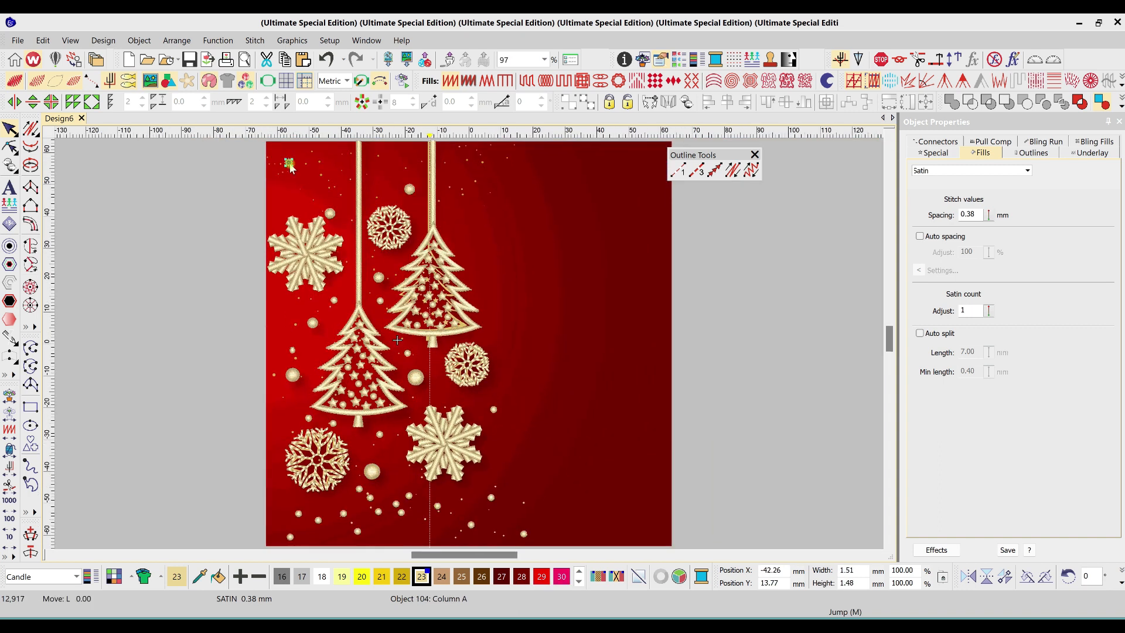
left_click(338, 271)
right_click(383, 177)
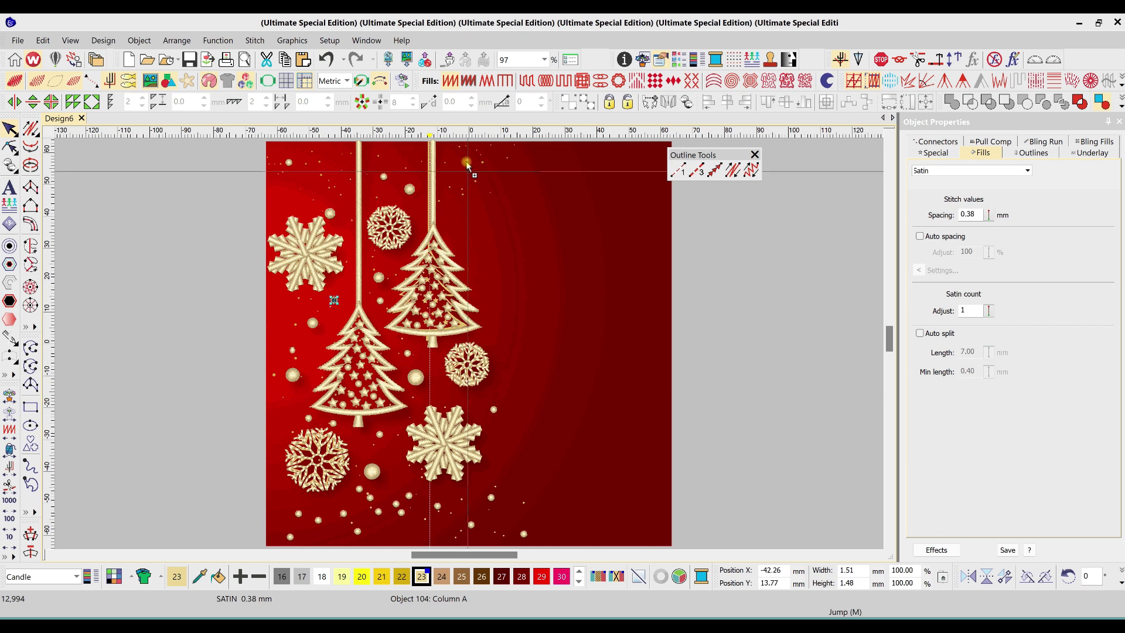
Copy the 1.5 mm dot beside the top of the short tree's cord, and put a 1.1 mm wide dot west of the long cord
scroll(466, 251, "up", 3)
left_click(466, 250)
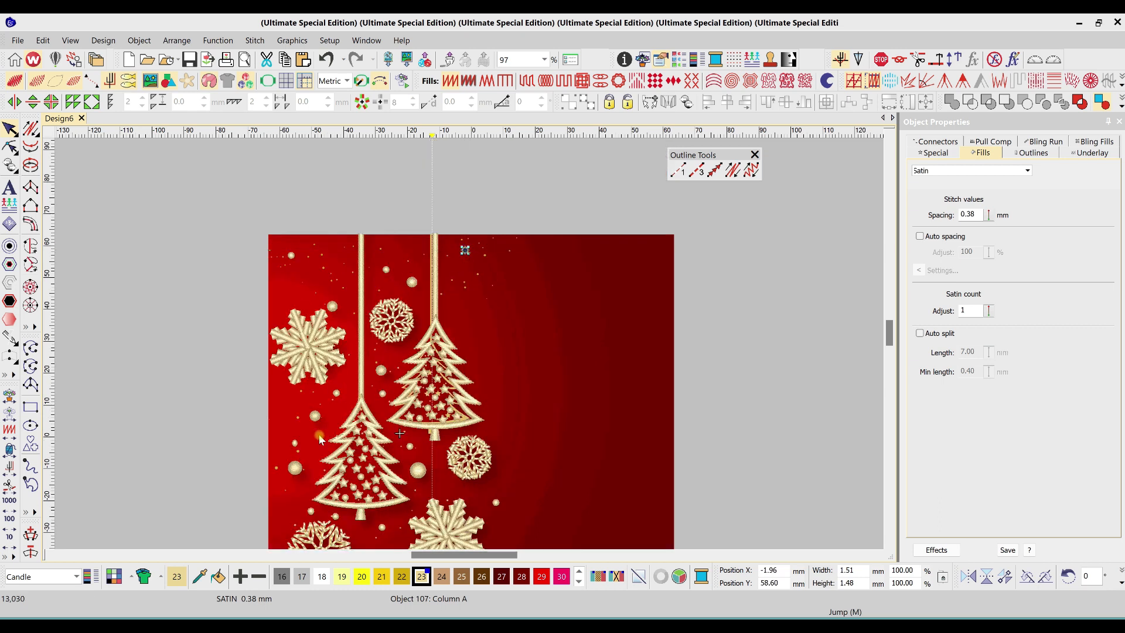
left_click_drag(343, 297, 320, 273)
left_click(351, 226)
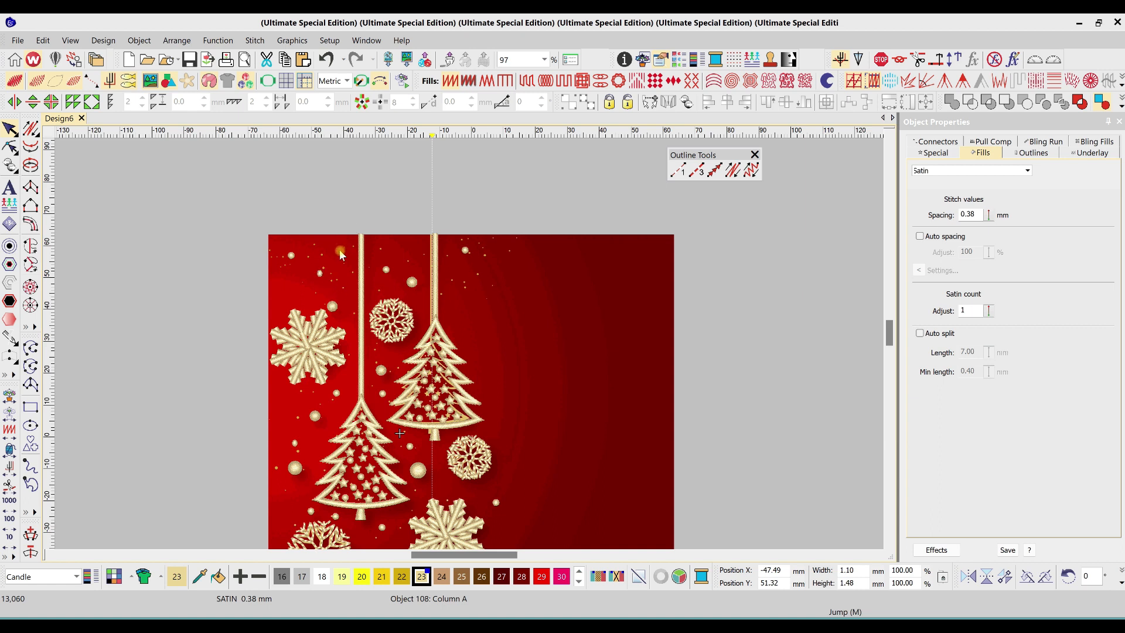